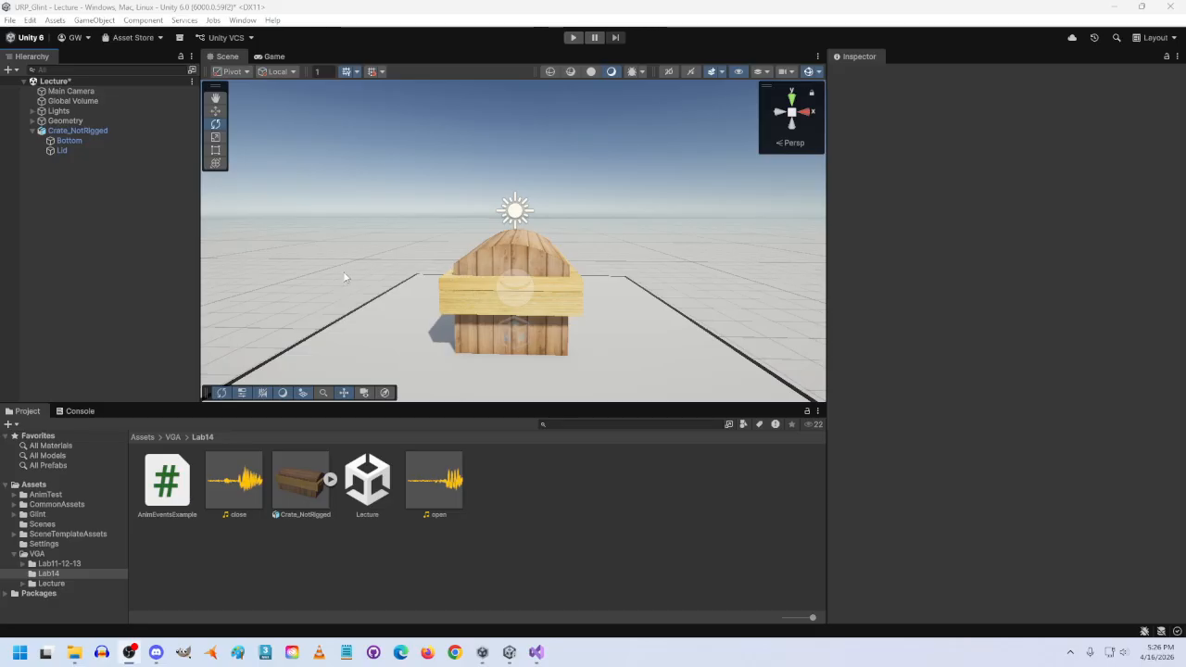
Completely unpack the Crate_NotRigged prefab instance in the scene.
right_click(96, 133)
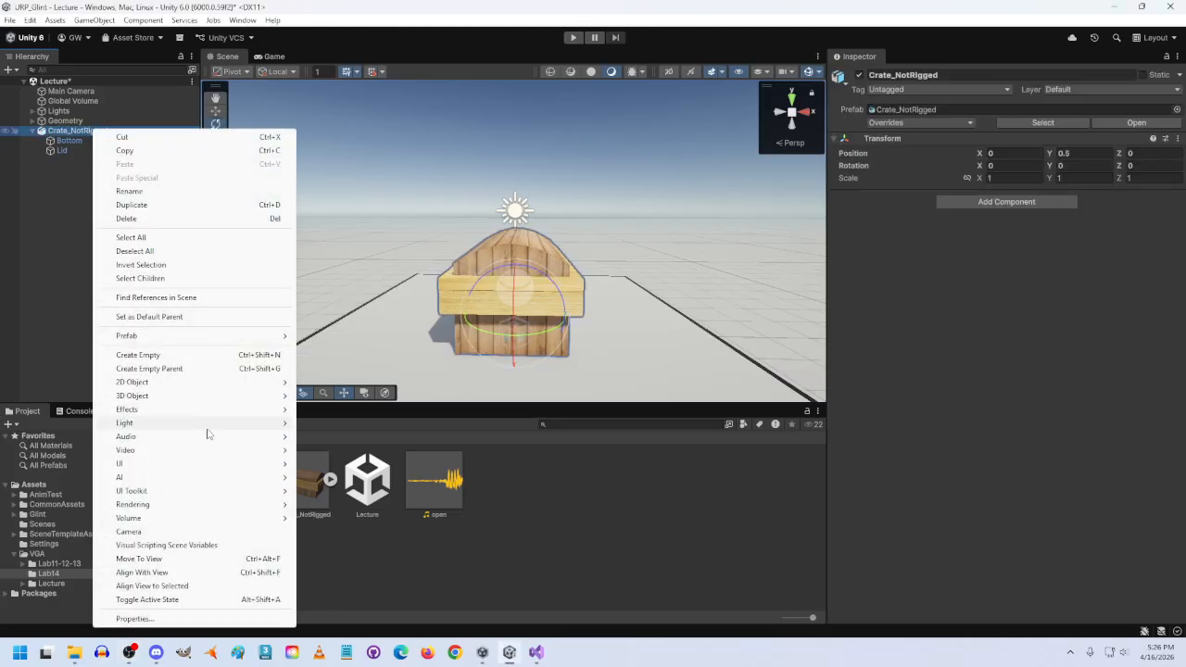
mouse_move(226, 339)
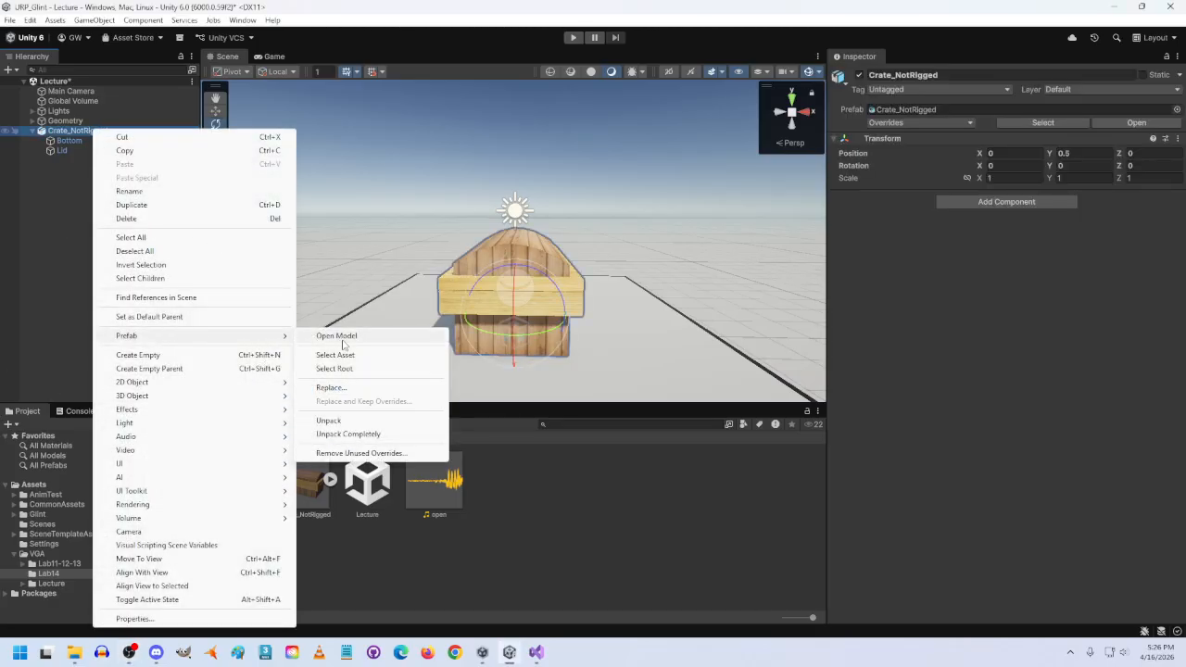
left_click(349, 433)
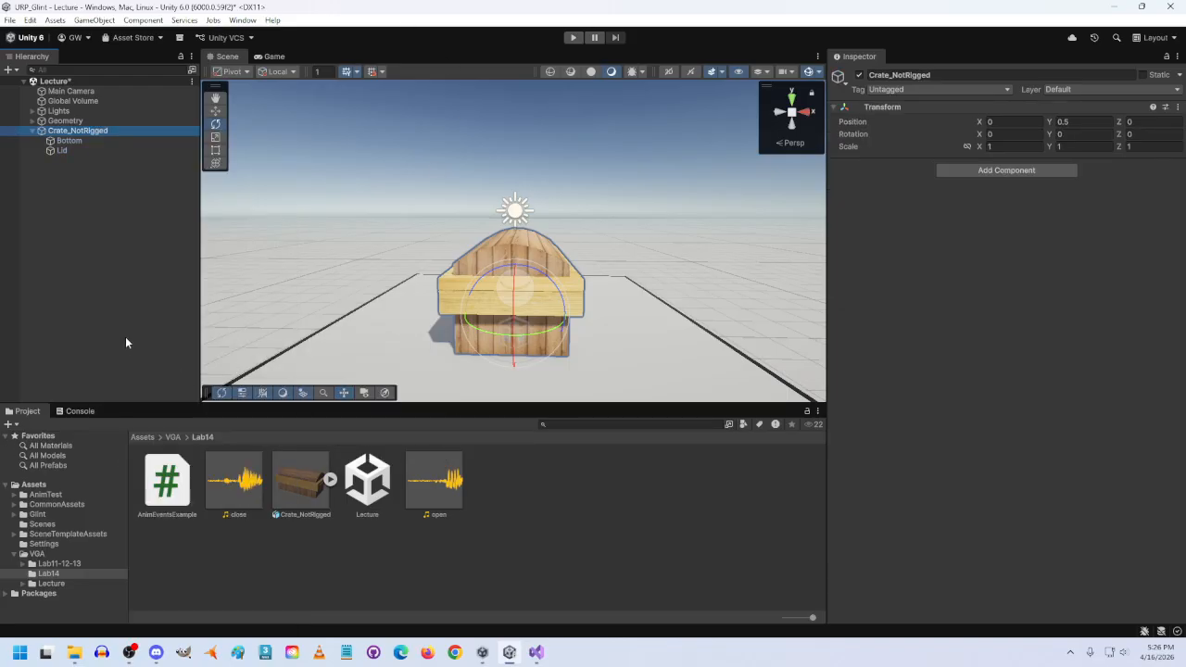
Try moving and rotating the Lid about its own pivot, undoing each change.
left_click(62, 150)
key("w")
mouse_move(560, 263)
left_mouse_down()
mouse_move(505, 268)
mouse_move(591, 271)
mouse_move(560, 275)
mouse_move(572, 280)
mouse_move(529, 230)
mouse_move(562, 251)
left_mouse_up()
key("ctrl+z")
key("e")
key("ctrl+z")
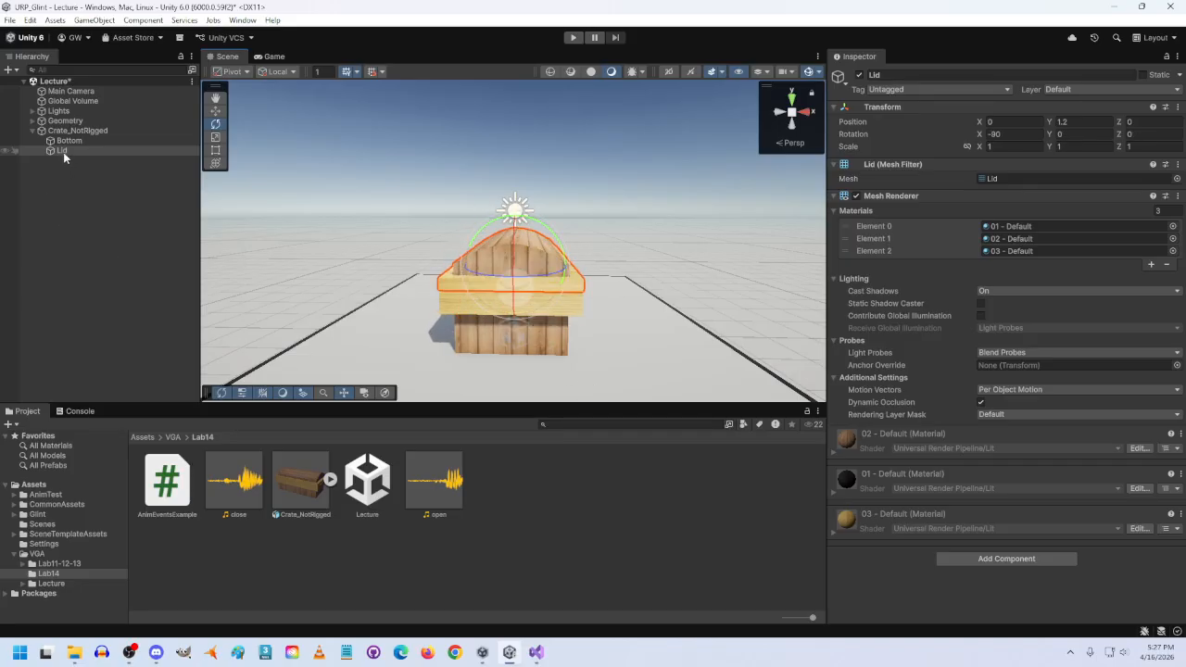
Create an empty parent object for the Lid and name it LidRoot.
right_click(63, 154)
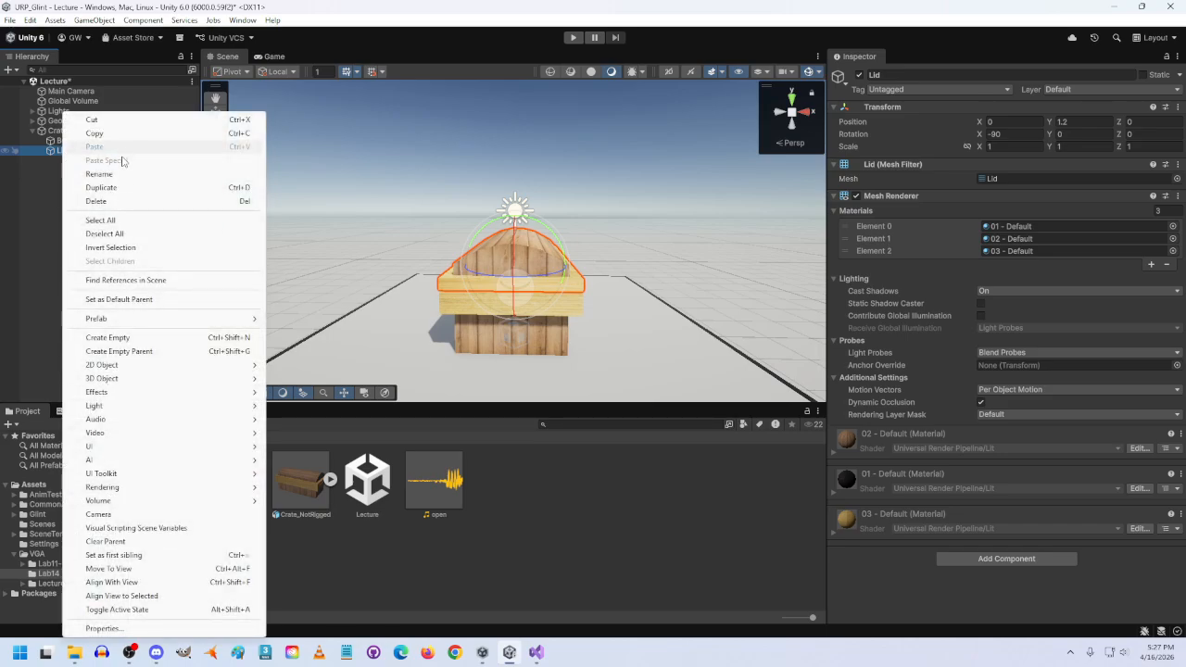
left_click(110, 353)
type("LidRoot")
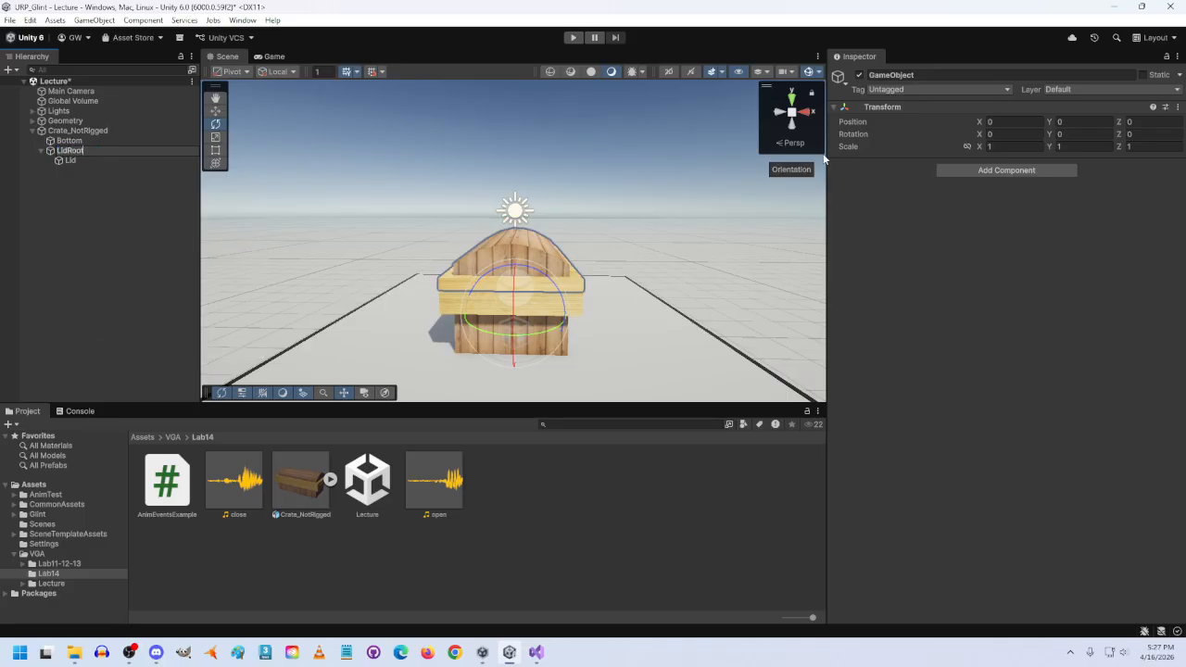
key("Return")
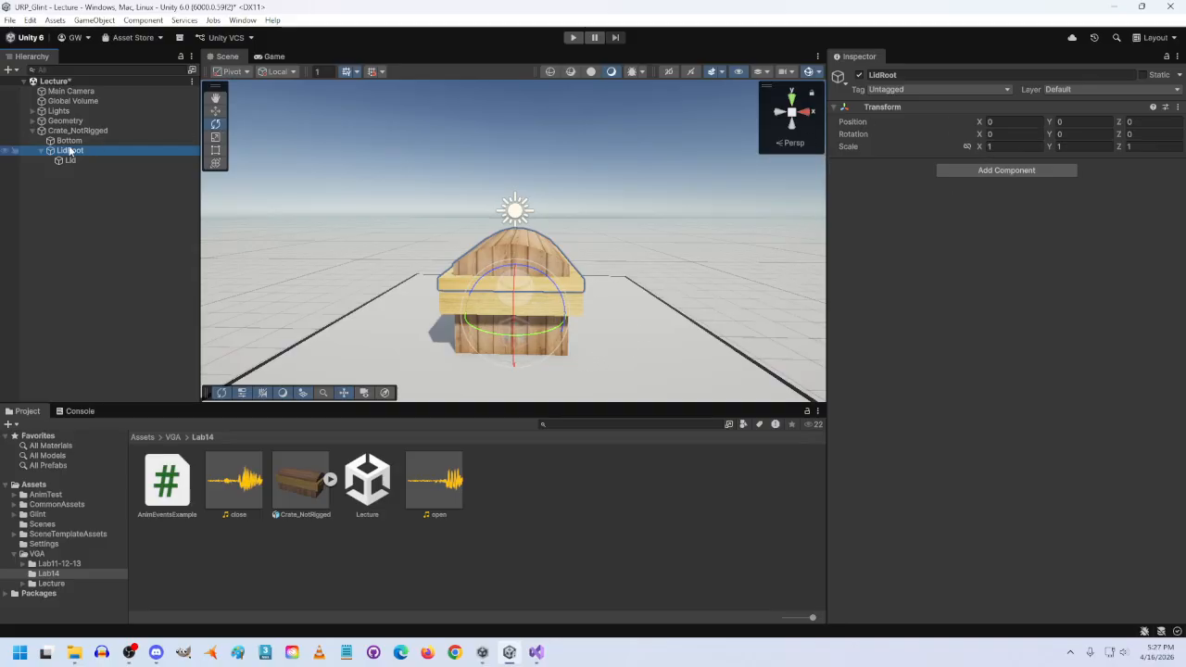
Raise LidRoot above the crate's bottom to a Y position of 1.5.
left_click_drag(519, 352, 451, 262, "alt")
key("s")
right_click_drag(453, 261, 482, 262)
key("w")
key("s")
key("a")
left_click_drag(538, 226, 553, 169)
key("w")
right_click_drag(553, 169, 637, 215)
key("w")
key("a")
key("s")
key("d")
left_click_drag(508, 110, 508, 80)
right_click_drag(540, 151, 429, 122)
key("d")
key("w")
key("s")
left_click(1080, 122)
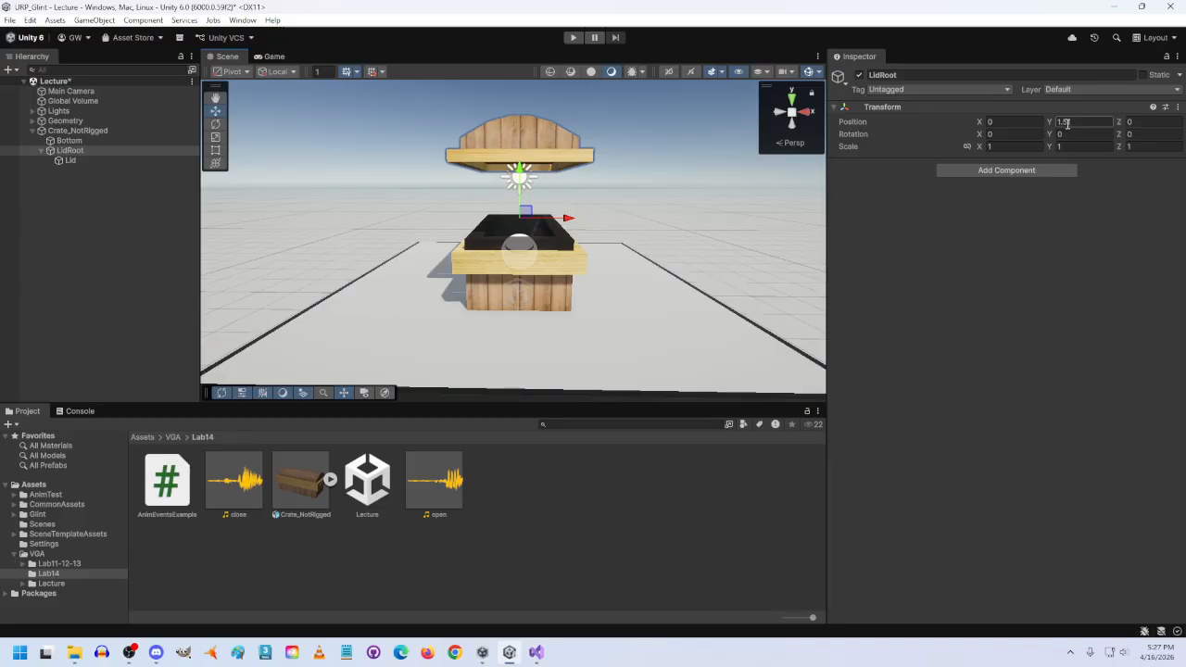
key("BackSpace")
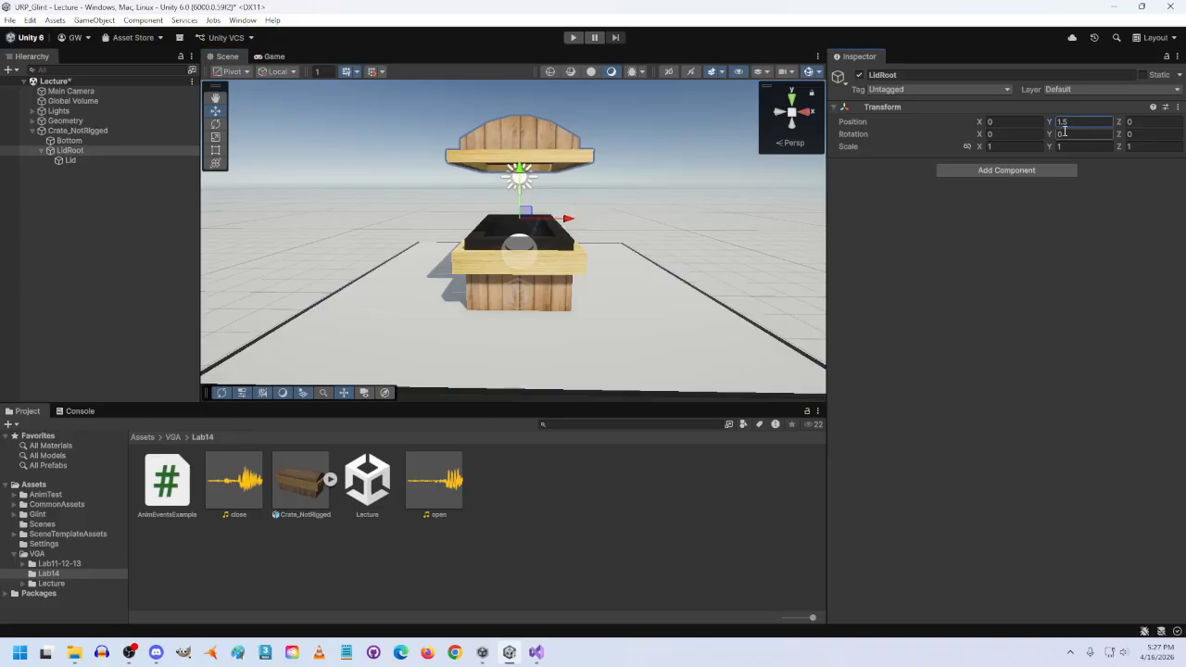
Set LidRoot's X position to -1.
left_click(1011, 122)
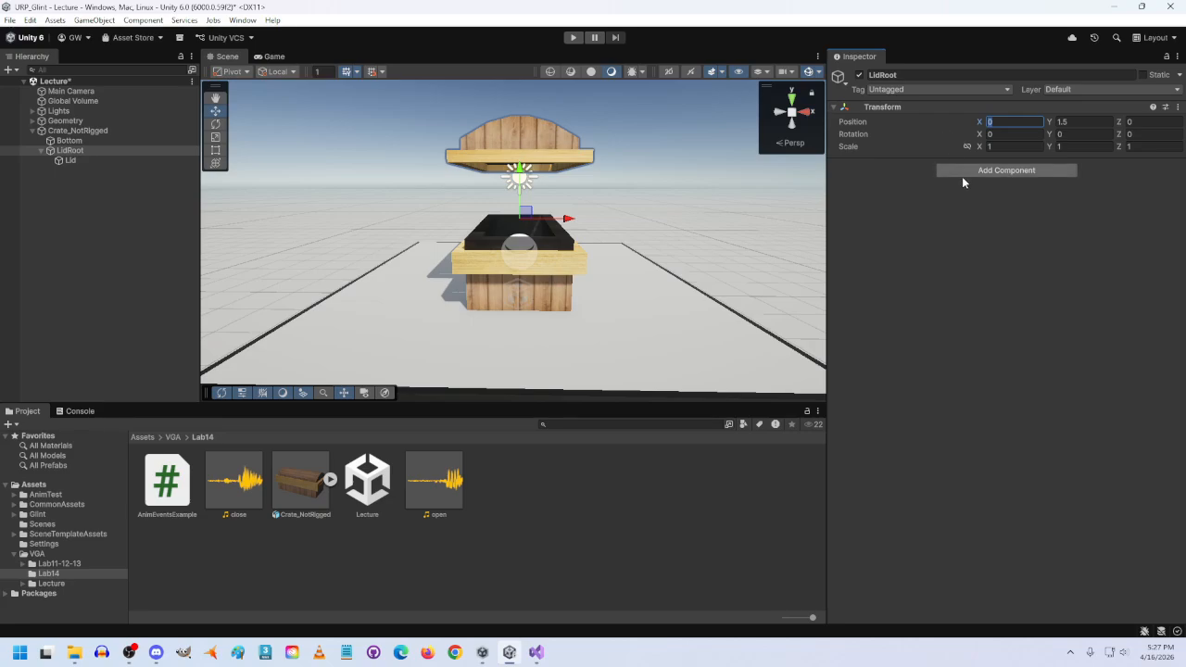
type("1")
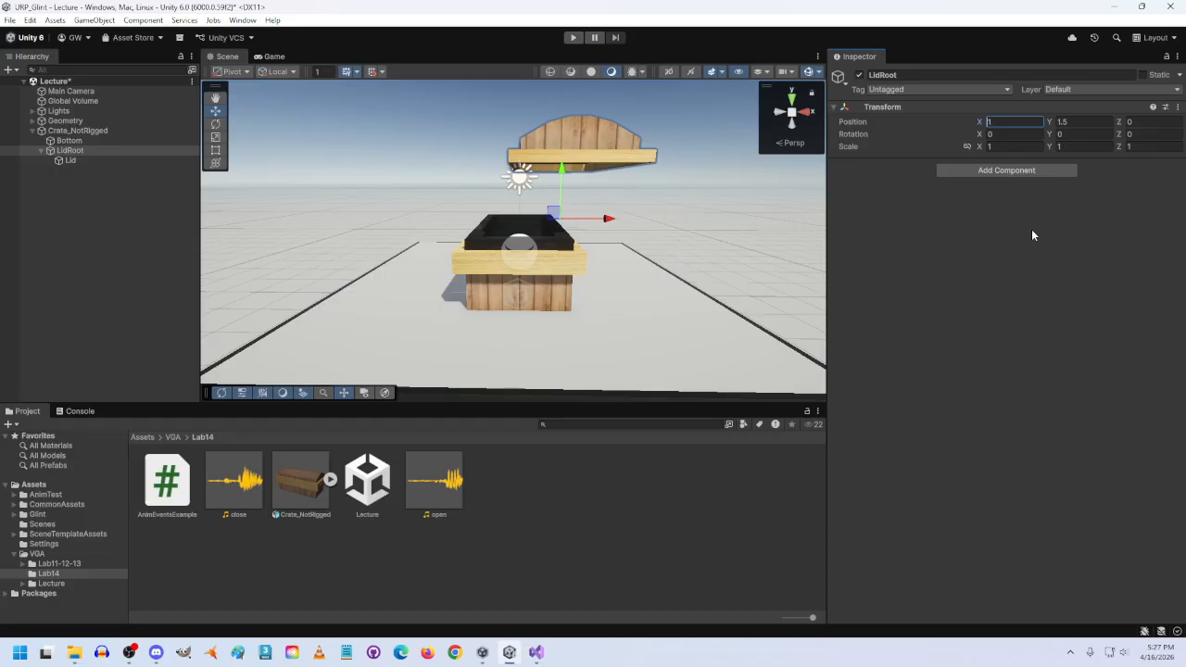
type("-")
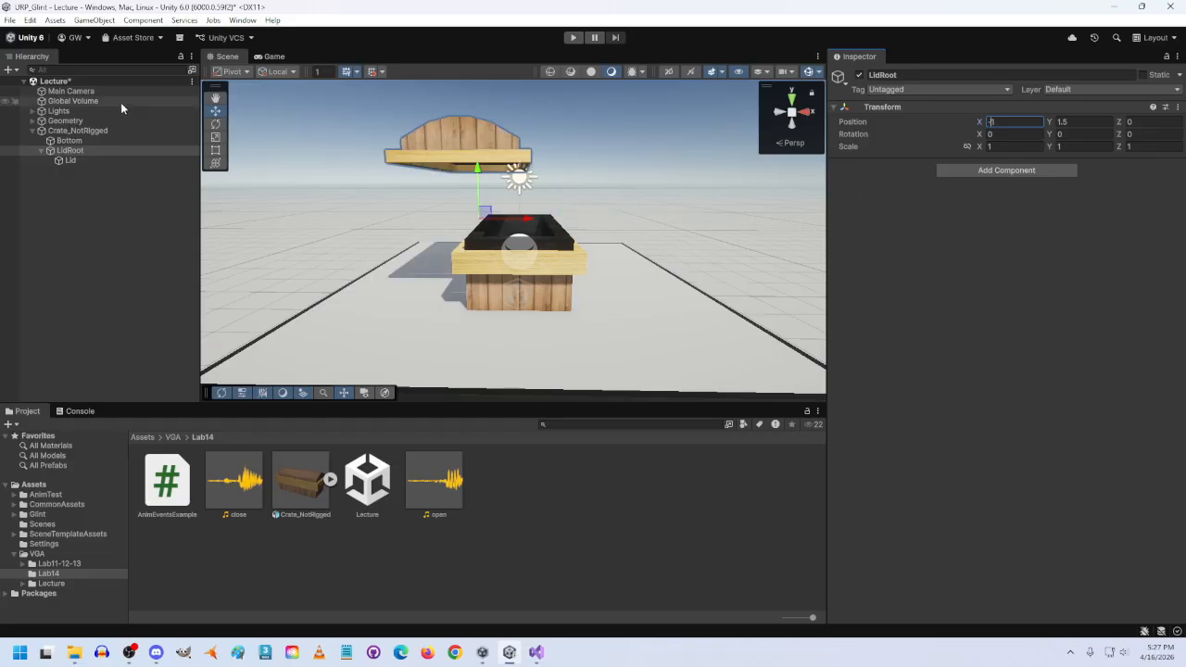
Transfer the vertical offset to the parent by setting Lid's Y position to 0 and LidRoot's Y position to 1.2.
left_click(68, 160)
left_click(1080, 121)
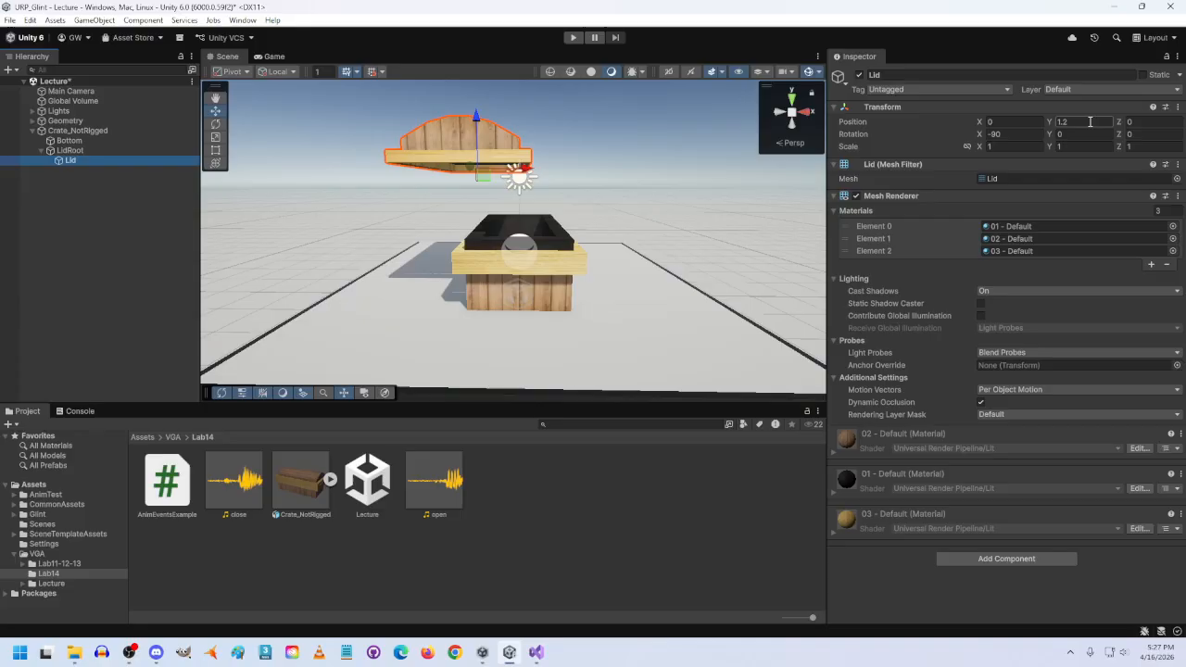
type("0")
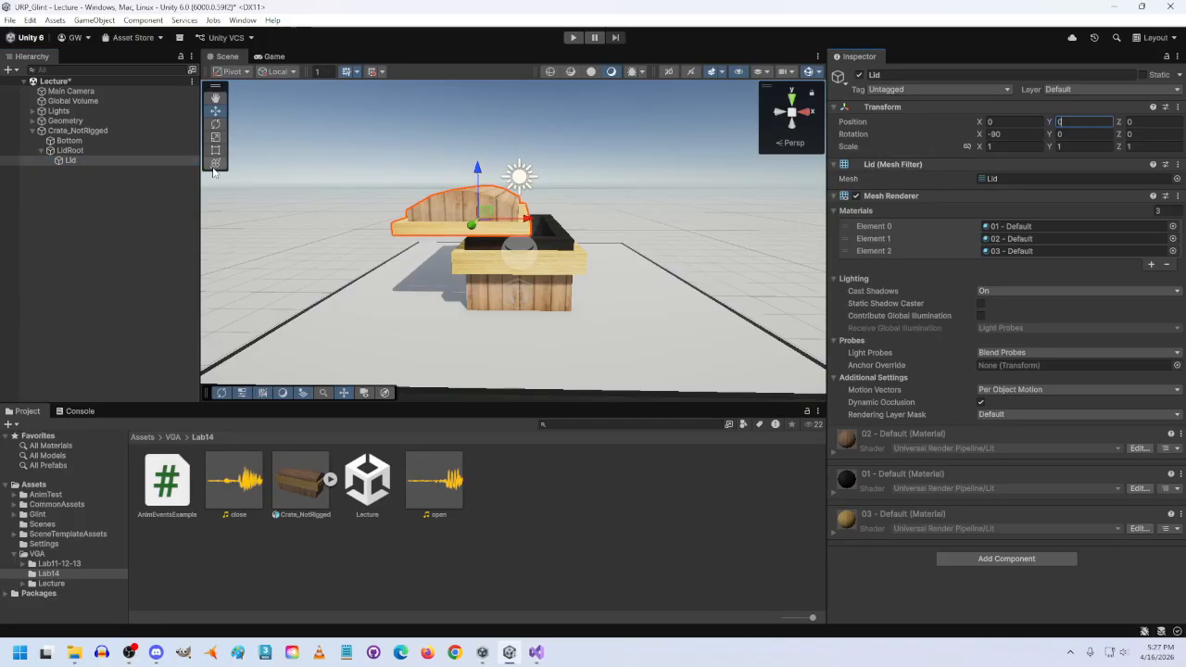
left_click(72, 150)
left_click(1066, 122)
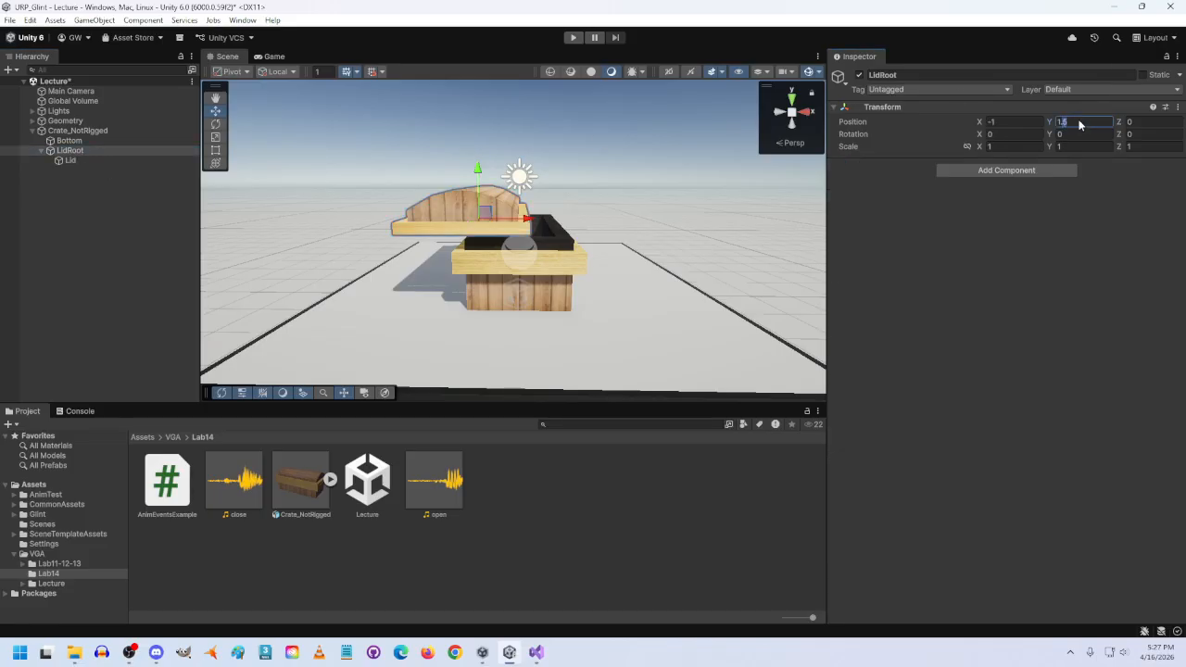
type("1.2")
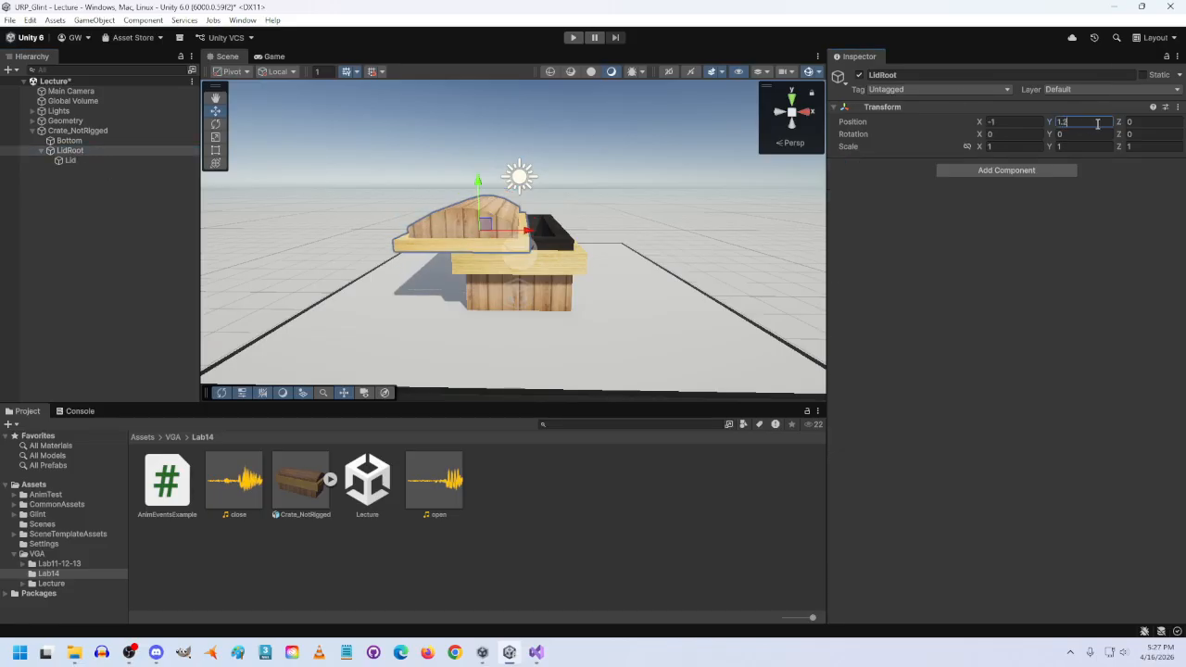
Set the Lid's X position to 1 so that it sits over the crate's bottom.
left_click(71, 160)
left_click(1006, 122)
type("1")
right_click_drag(528, 306, 501, 297)
key("a")
key("w")
key("s")
Test-rotate LidRoot about the crate's hinge edge, undoing the rotation.
left_click(71, 152)
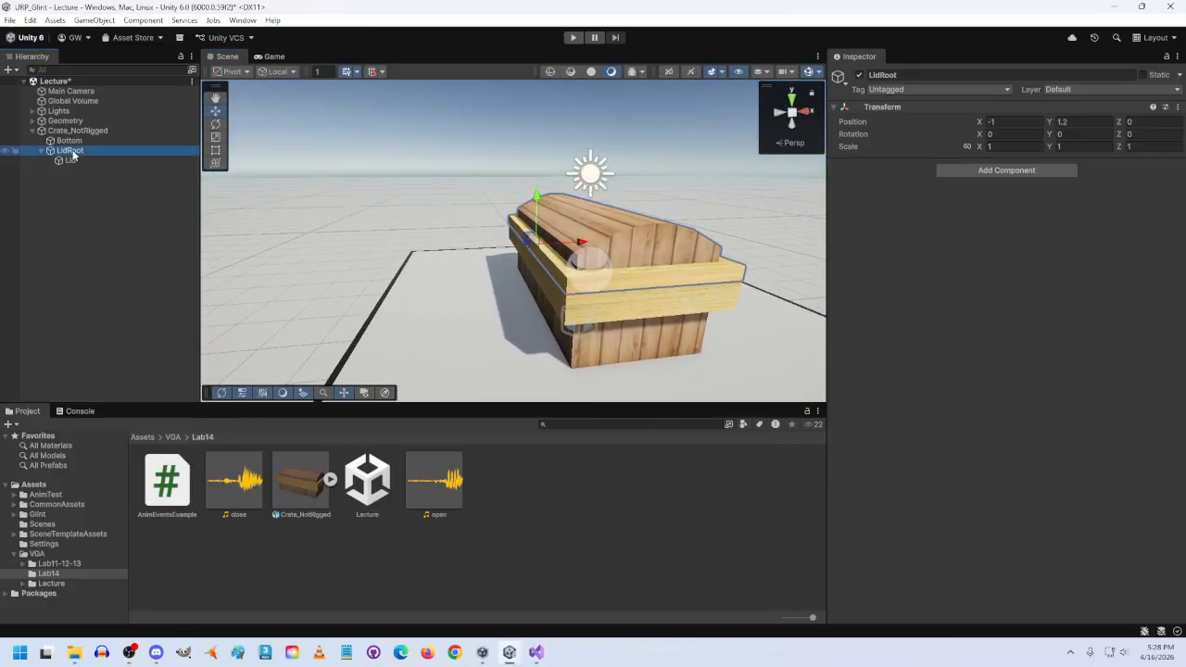
key("e")
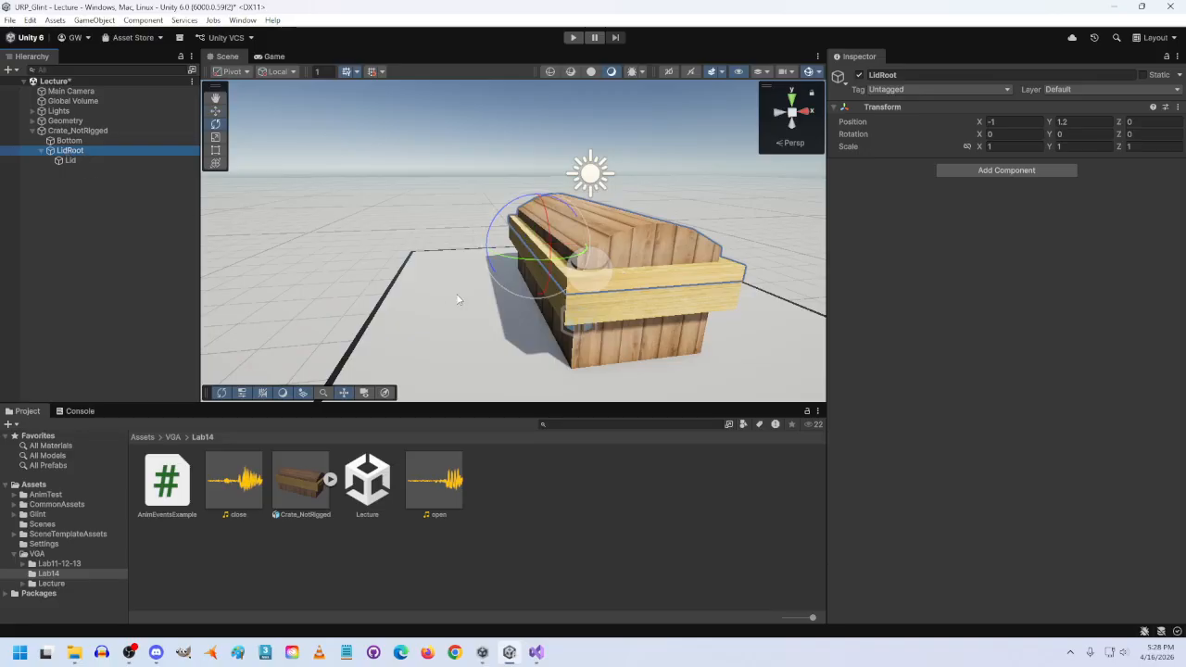
left_click_drag(519, 278, 350, 330)
key("ctrl+z")
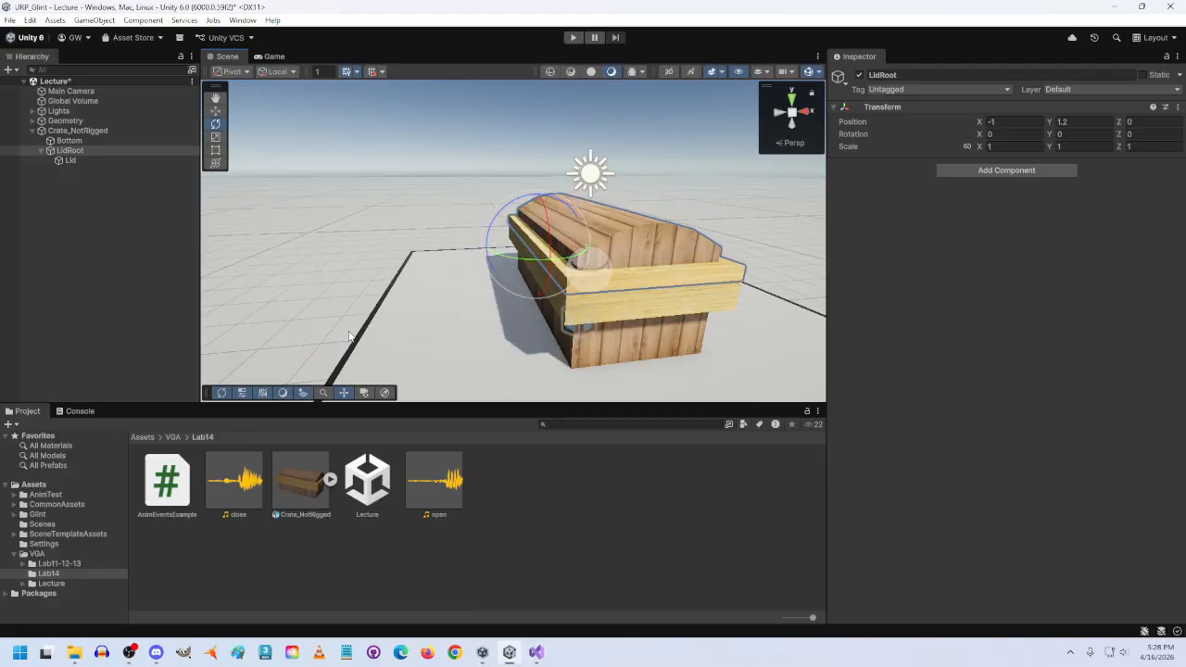
Open the Animation window and dock it beside the Console.
scroll(380, 306, "down", 3)
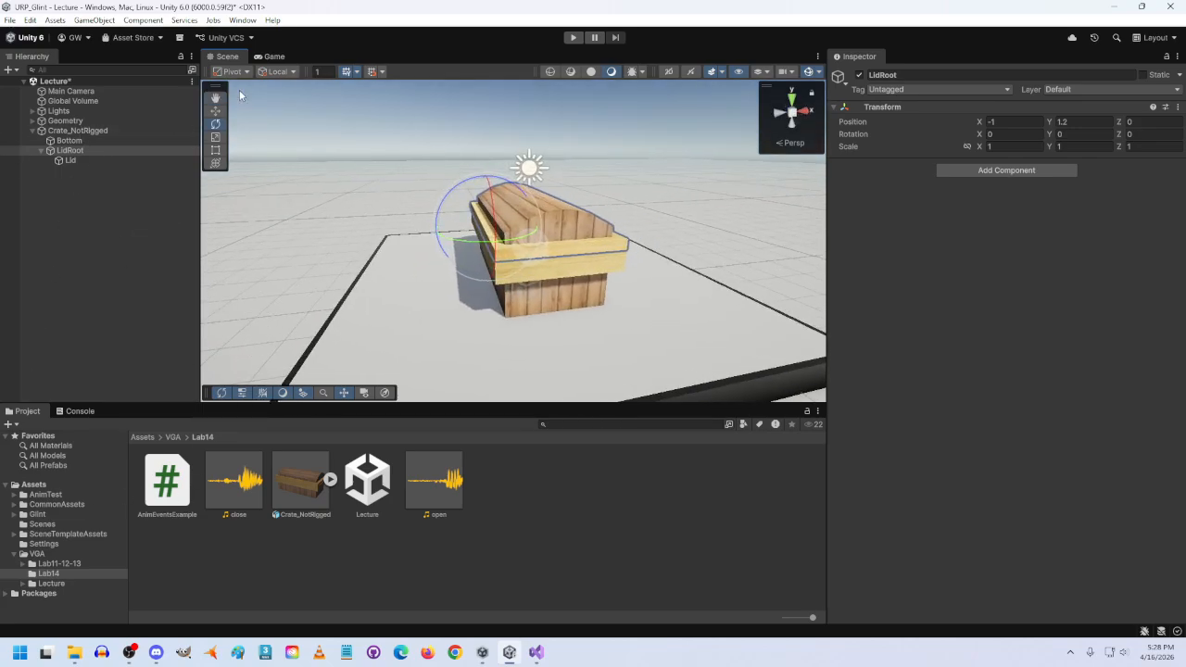
left_click(242, 20)
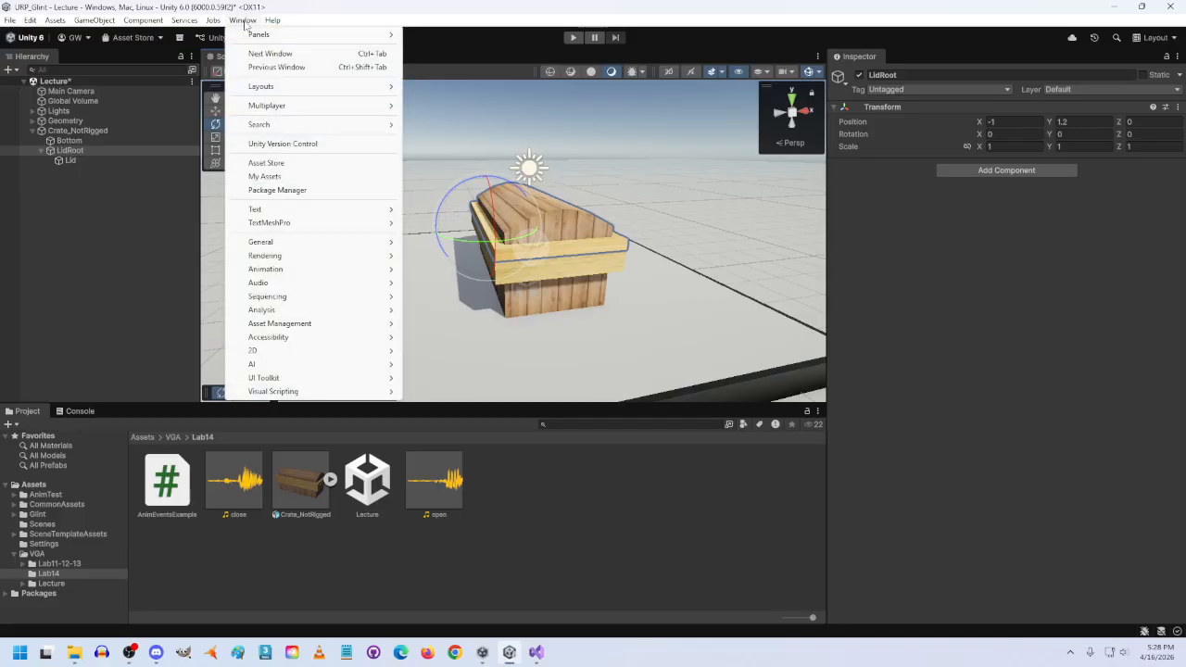
mouse_move(265, 273)
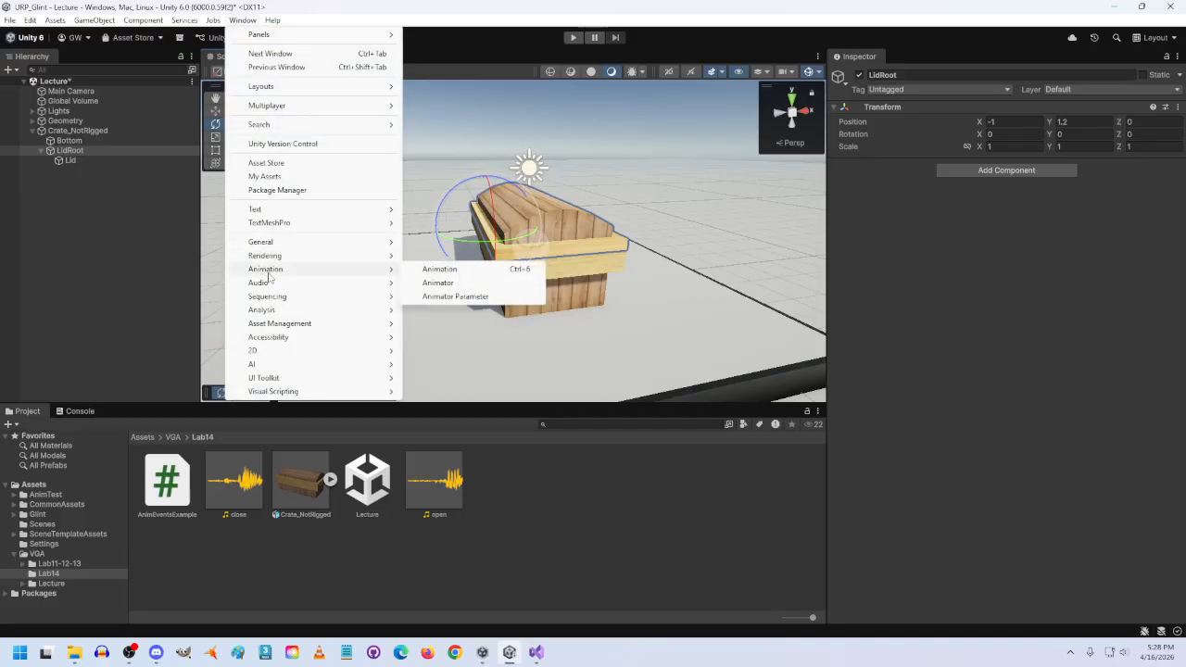
left_click(440, 269)
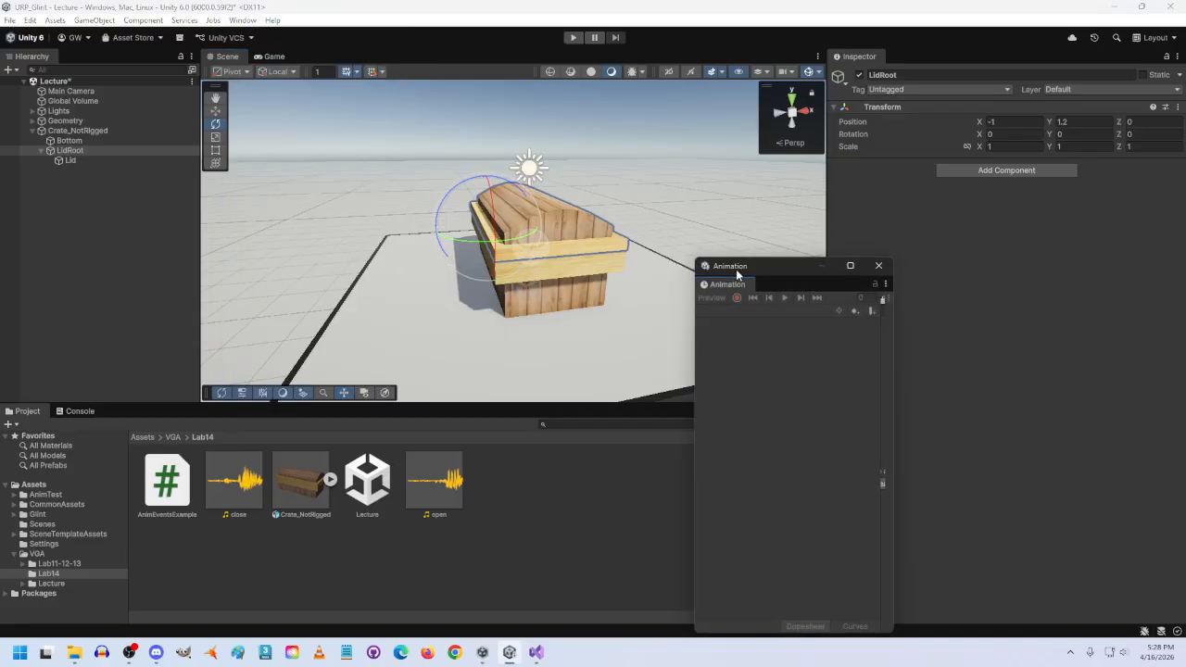
left_click_drag(731, 287, 155, 420)
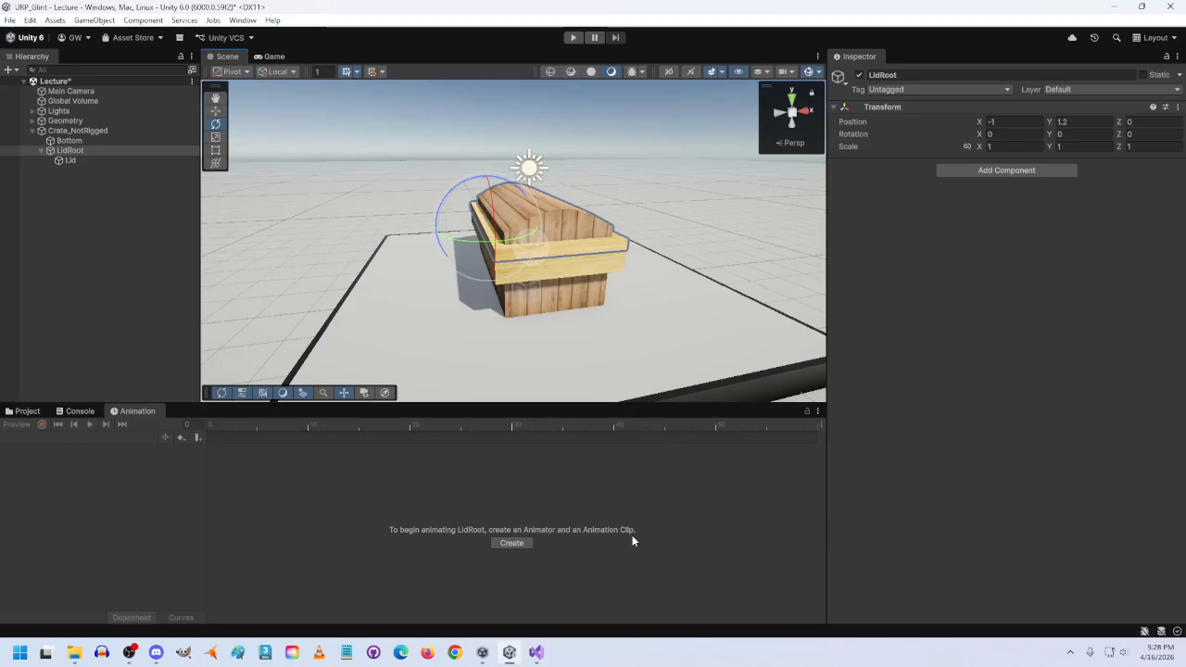
Add an Animator component to LidRoot.
left_click(66, 150)
left_click(985, 172)
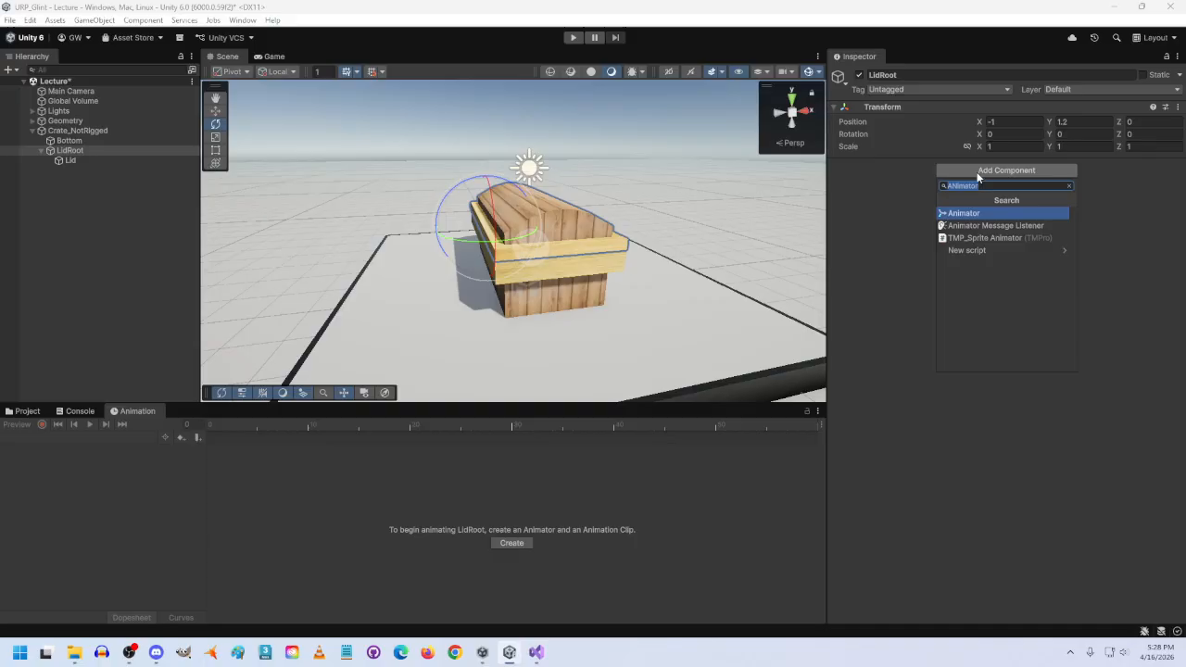
key("Return")
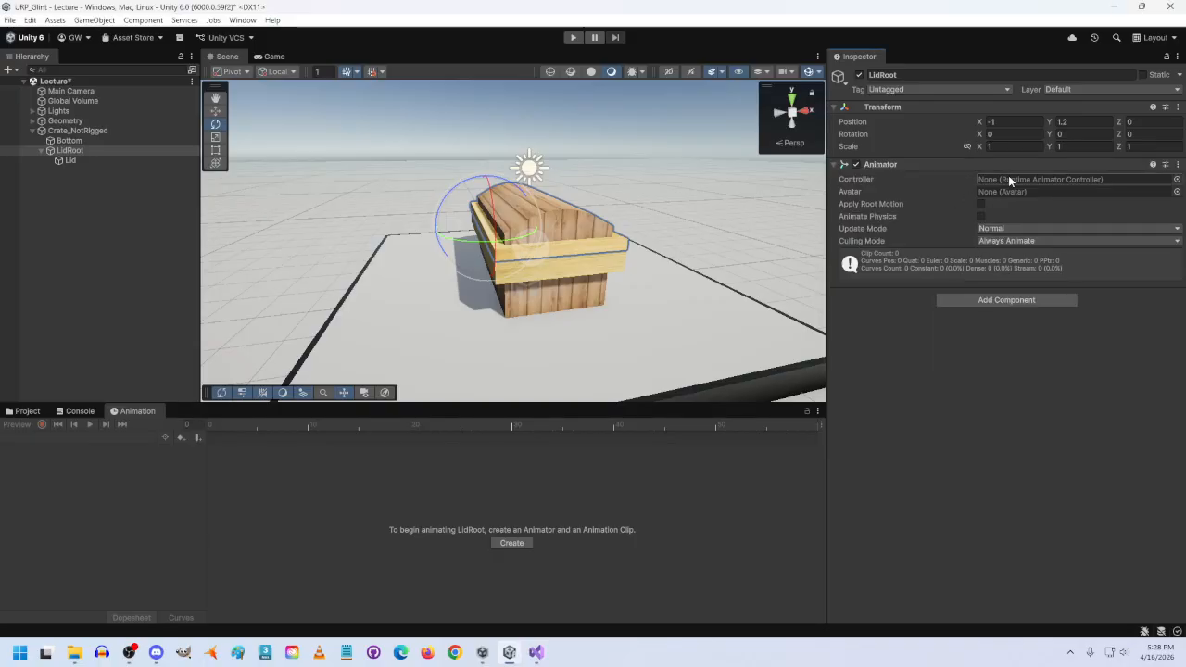
Create an Animator Controller named CrateController in the Lab14 folder.
left_click(24, 411)
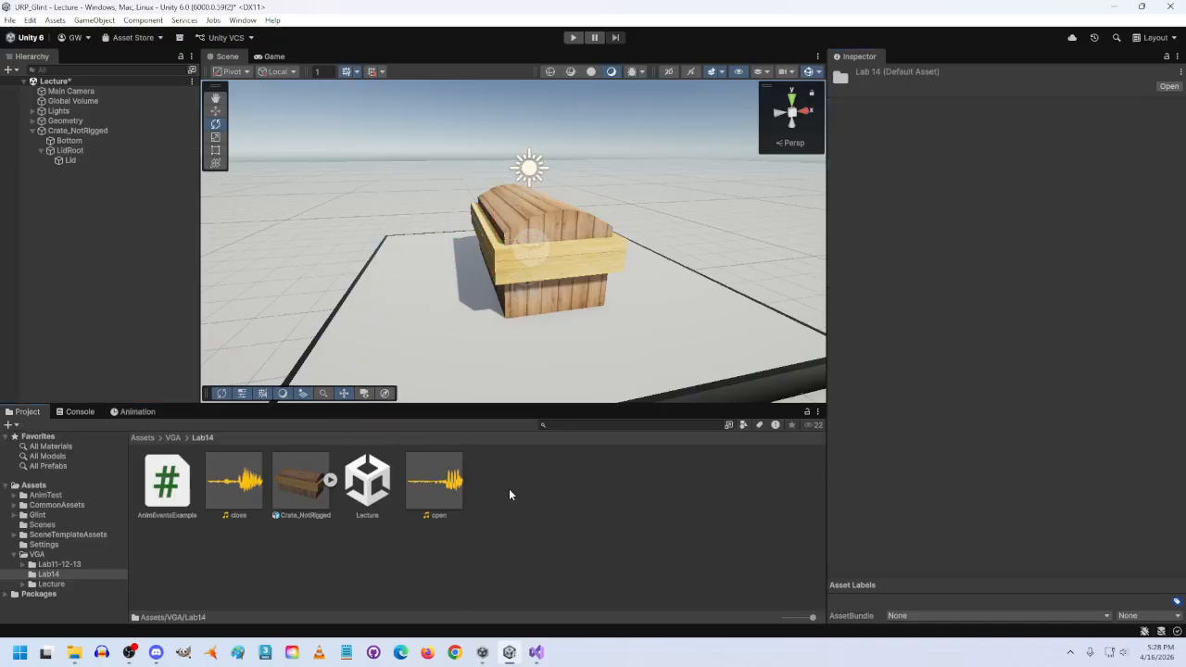
right_click(509, 488)
mouse_move(603, 142)
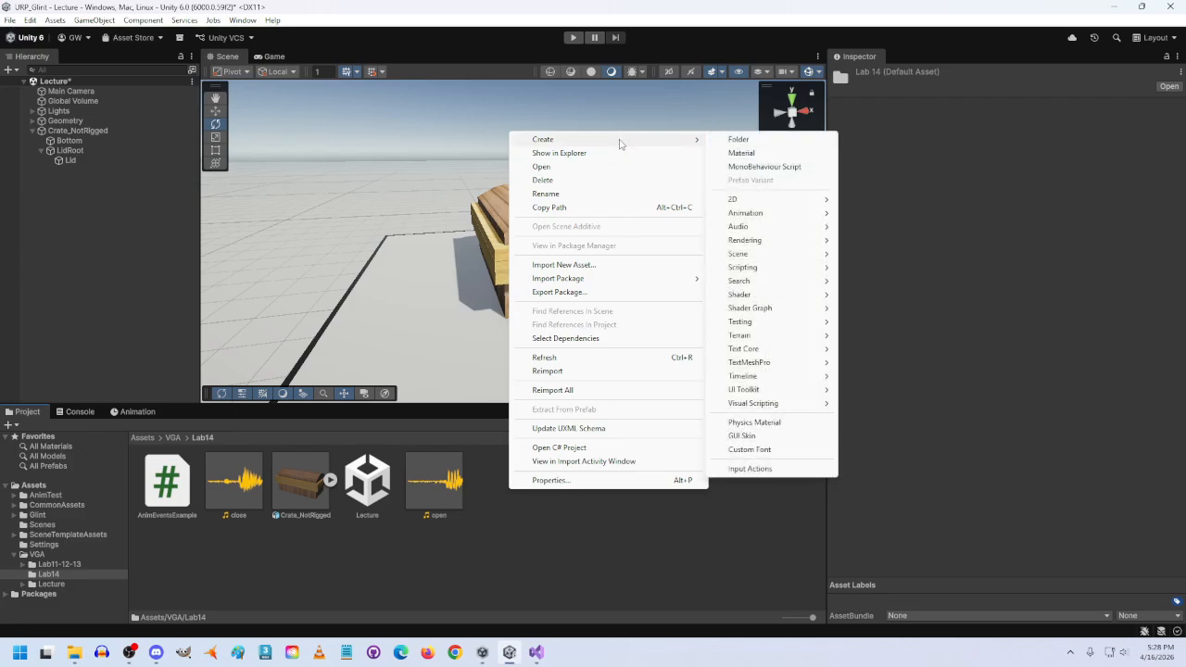
mouse_move(772, 219)
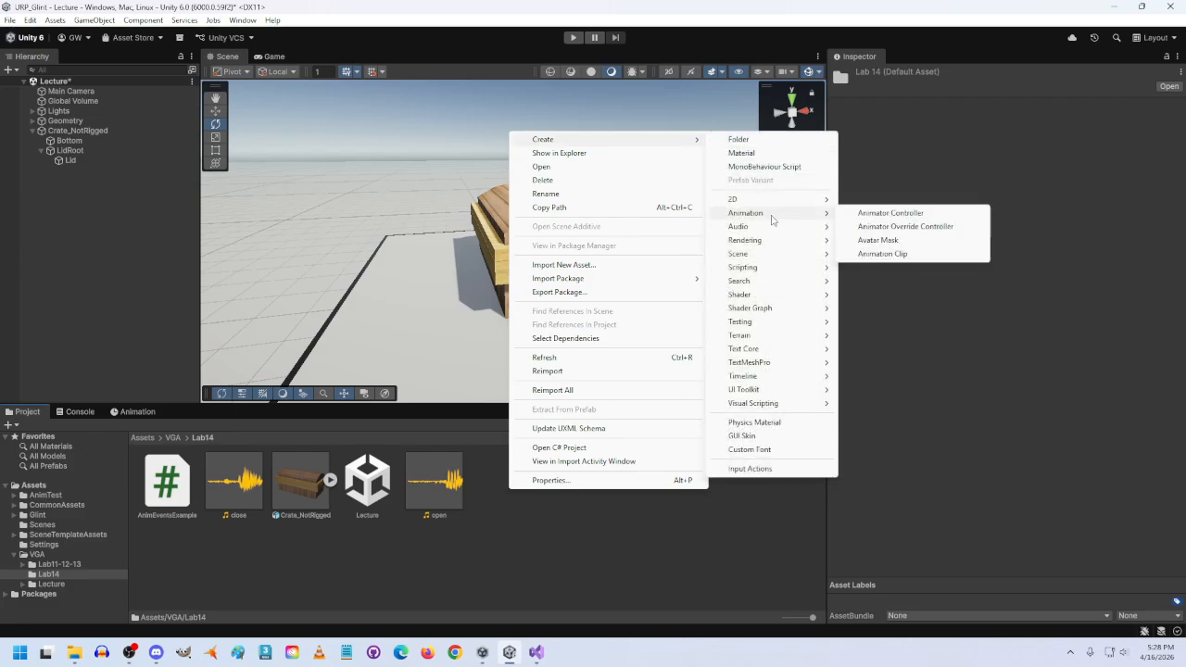
left_click(899, 214)
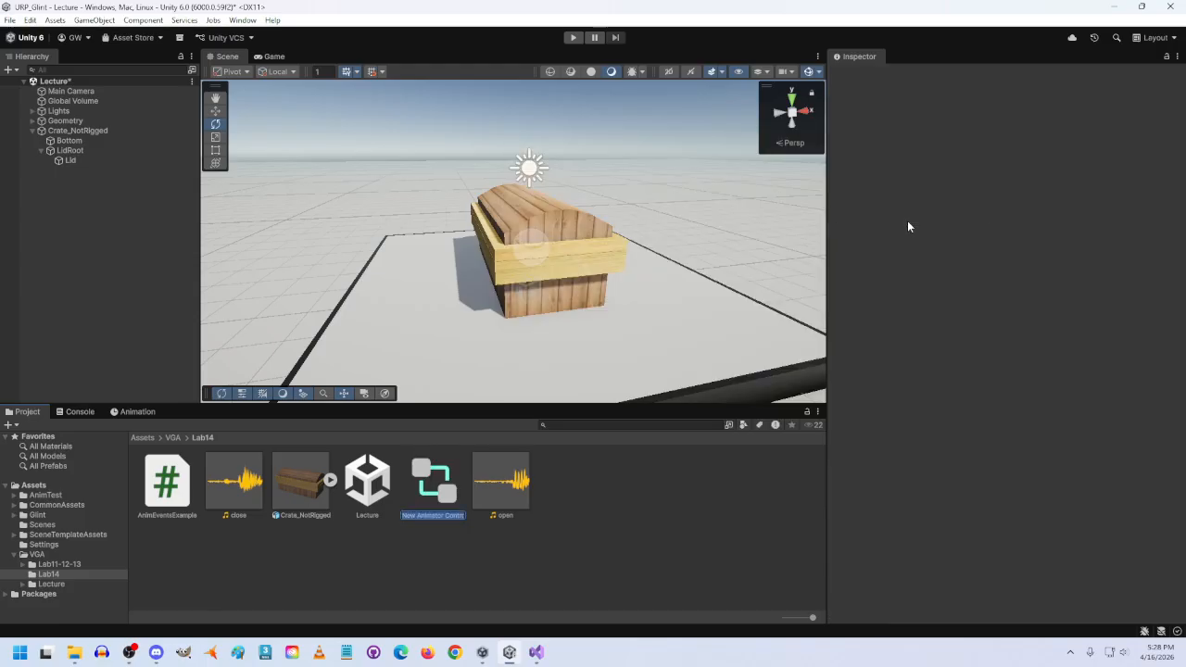
type("CrateController")
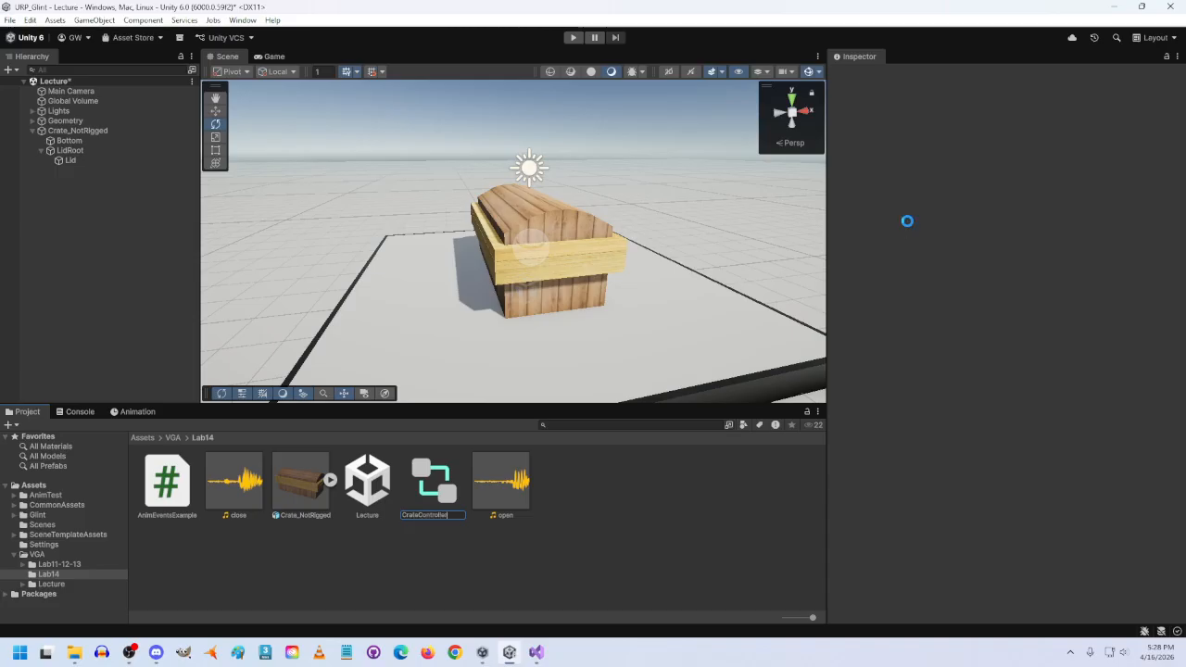
key("Return")
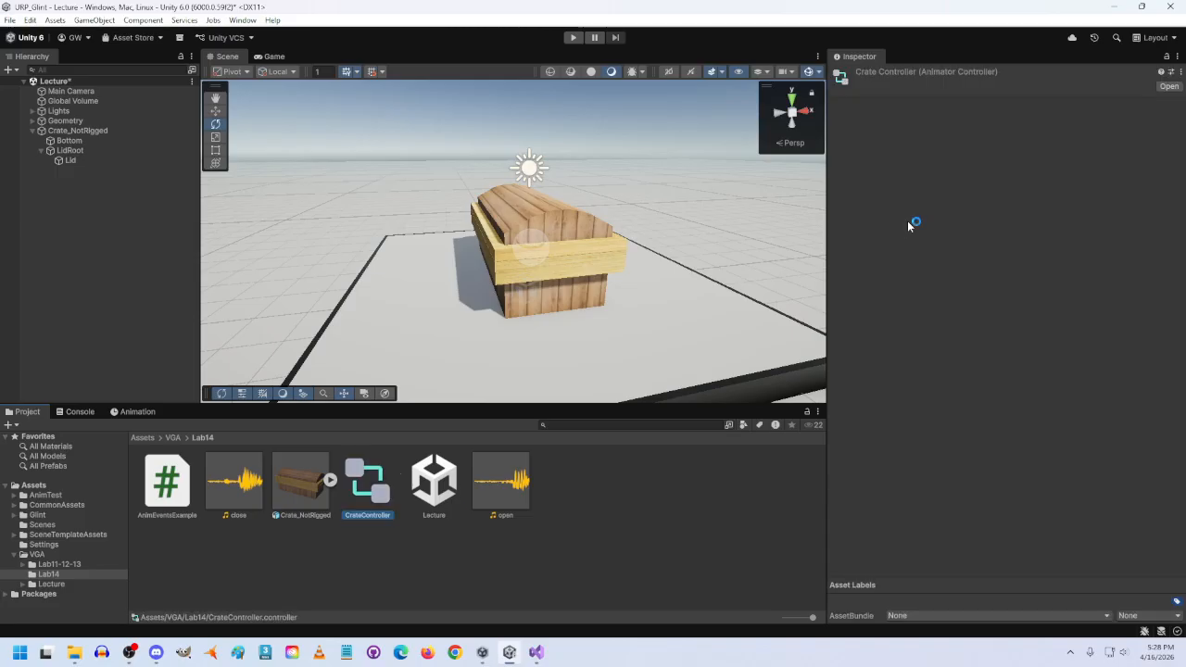
Remove the Animator component from LidRoot.
left_click(81, 135)
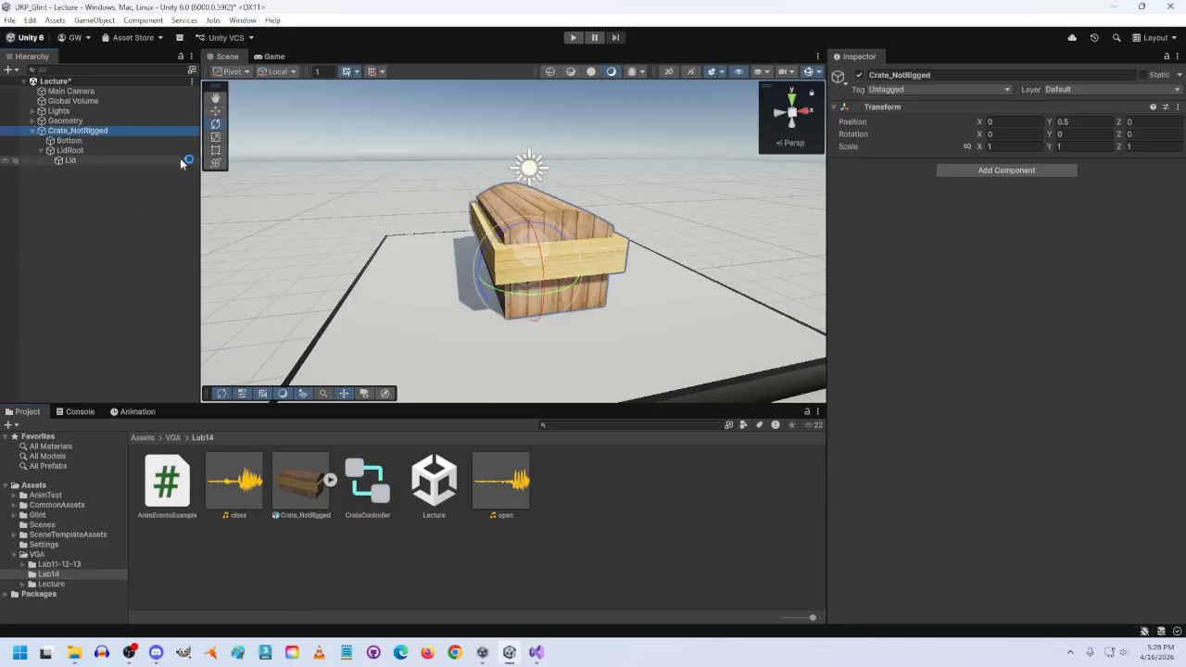
left_click(72, 151)
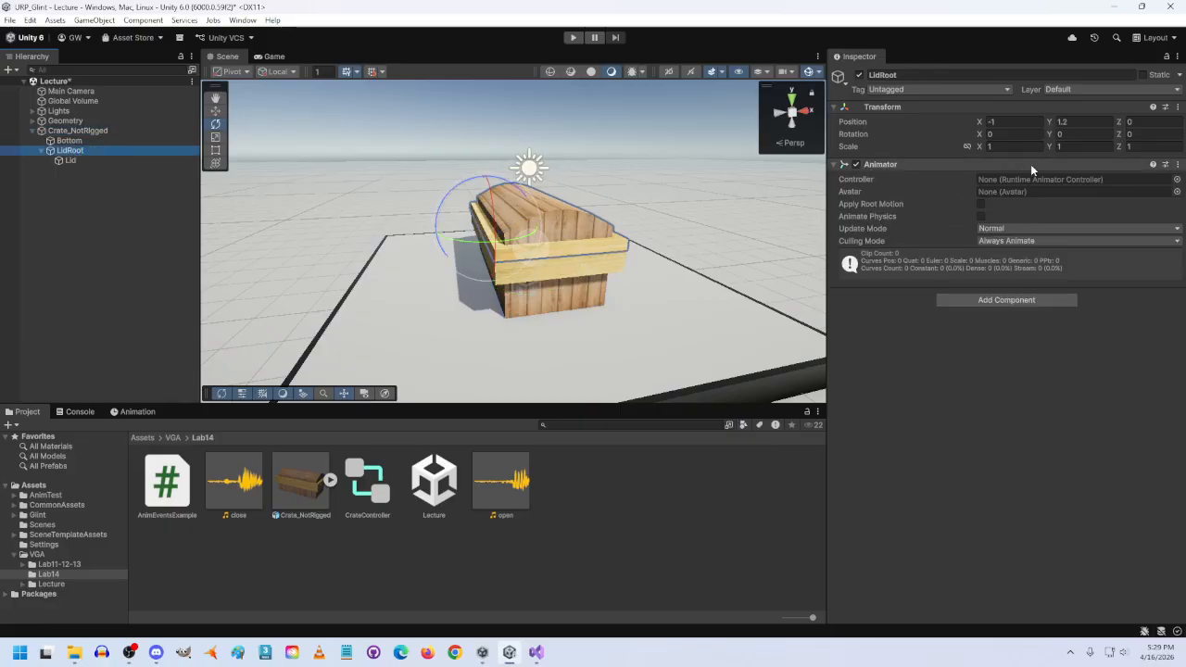
left_click(1175, 163)
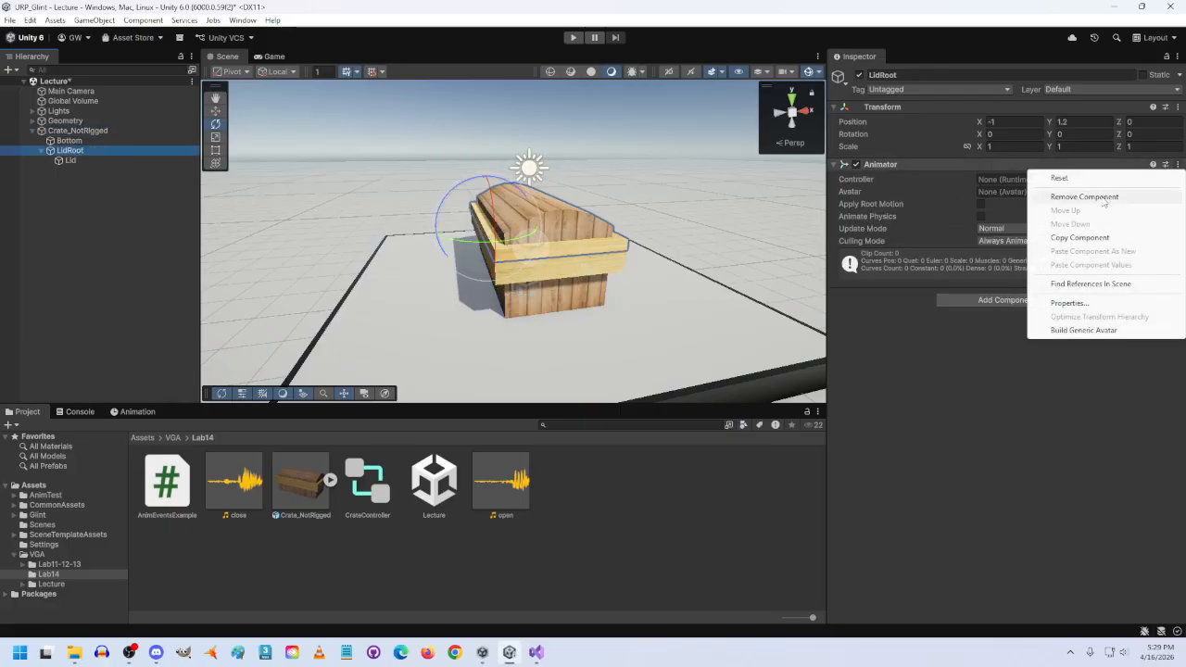
left_click(1066, 193)
Add an Animator component to Crate_NotRigged and assign CrateController as its controller.
left_click(82, 131)
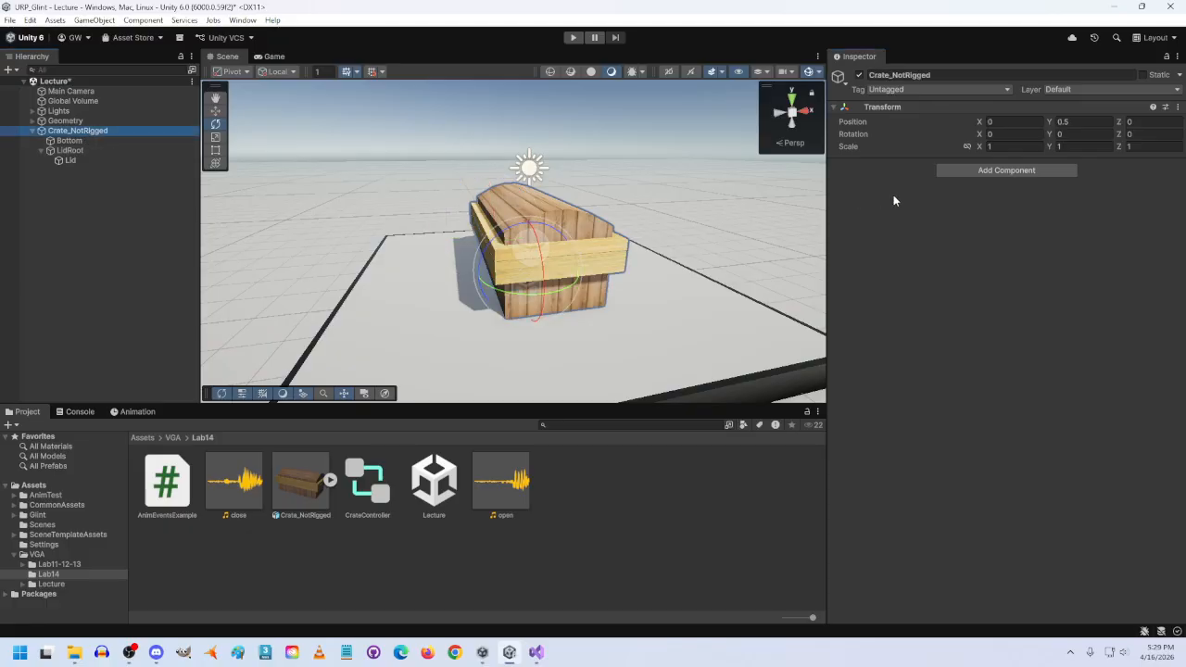
left_click(990, 172)
left_click(974, 215)
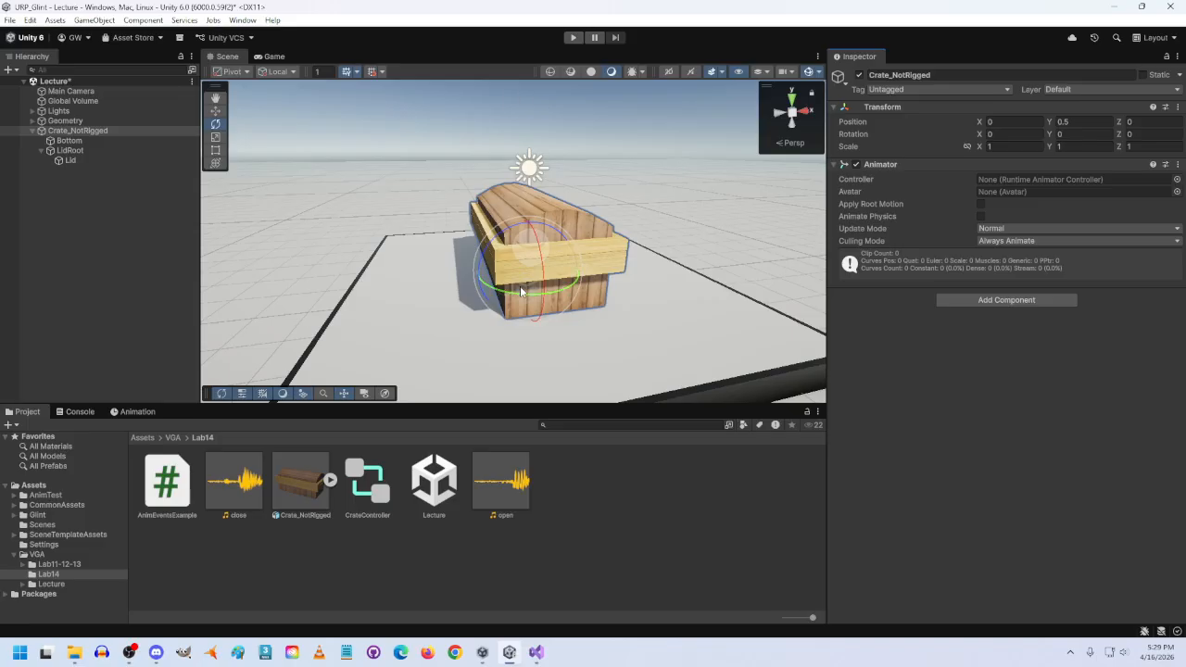
left_click_drag(367, 486, 1019, 180)
Open CrateController for editing and create an empty state in line with Entry.
double_click(361, 489)
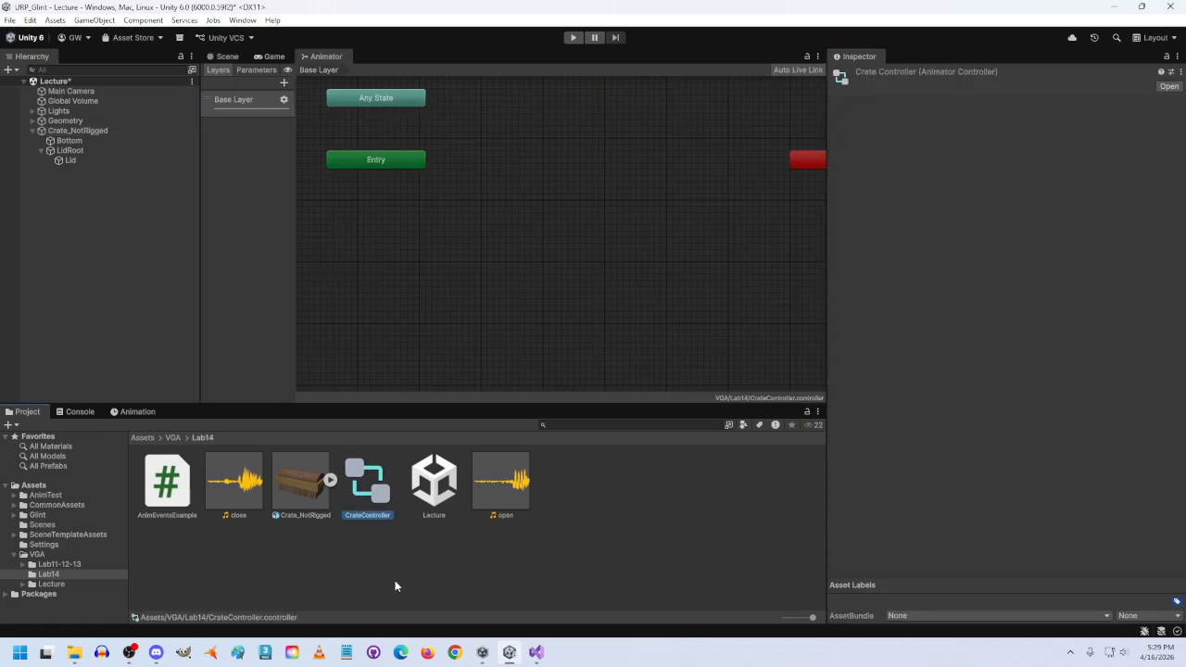
right_click(512, 228)
left_click(597, 189)
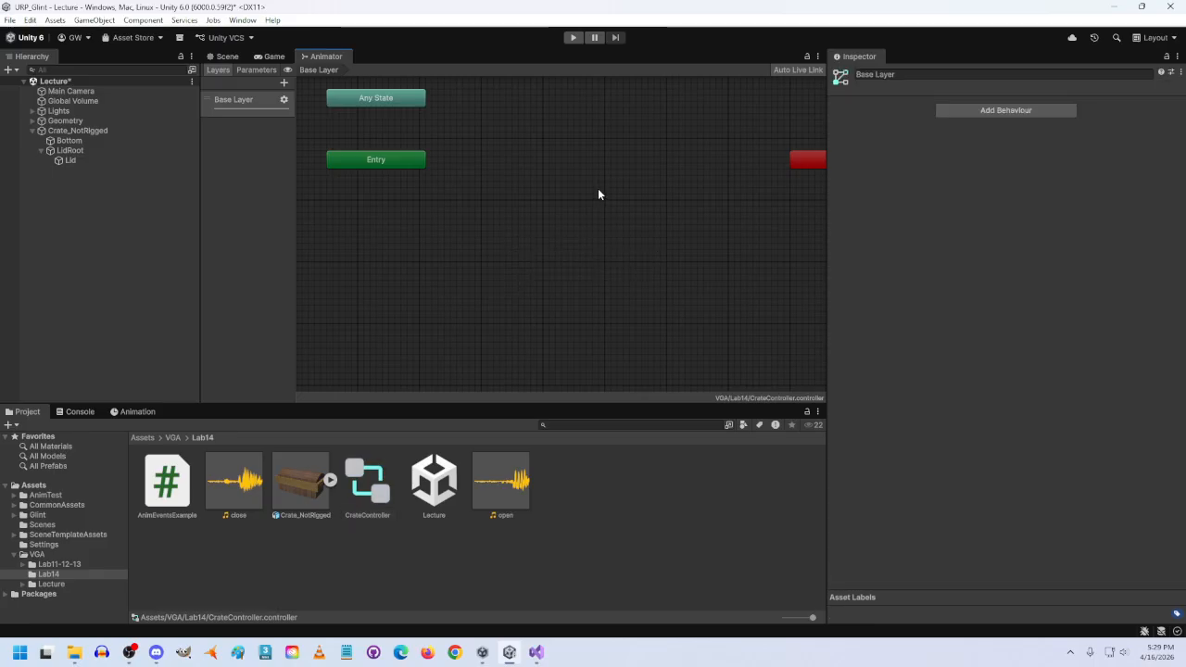
middle_click_drag(522, 199, 507, 230)
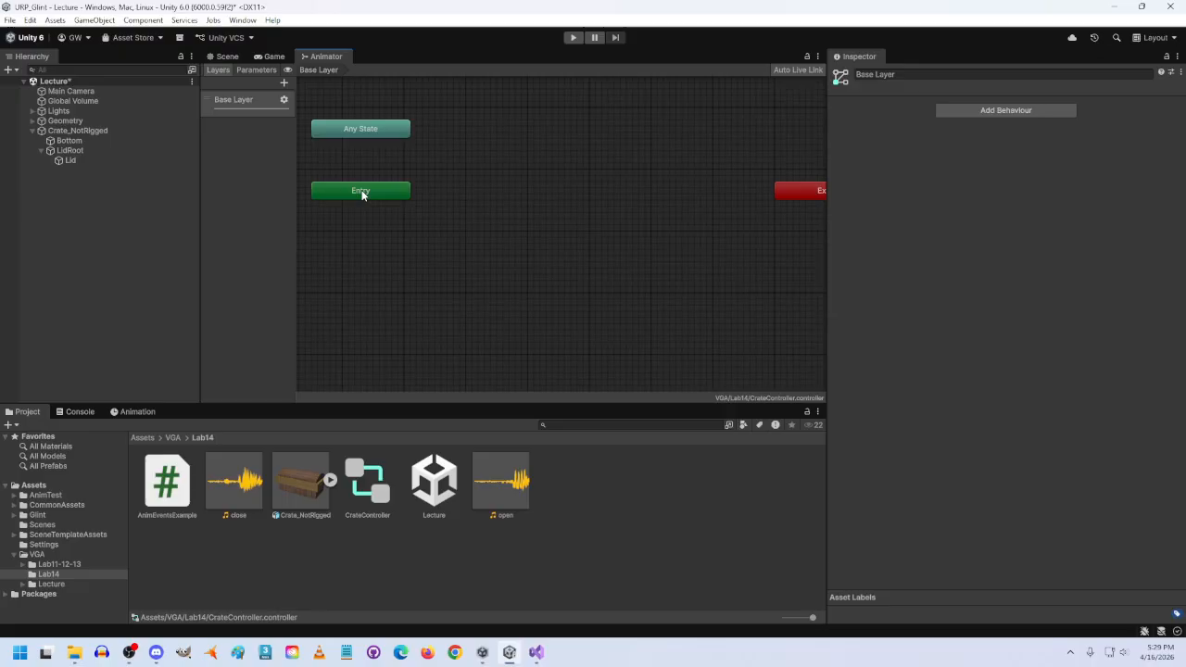
right_click(524, 192)
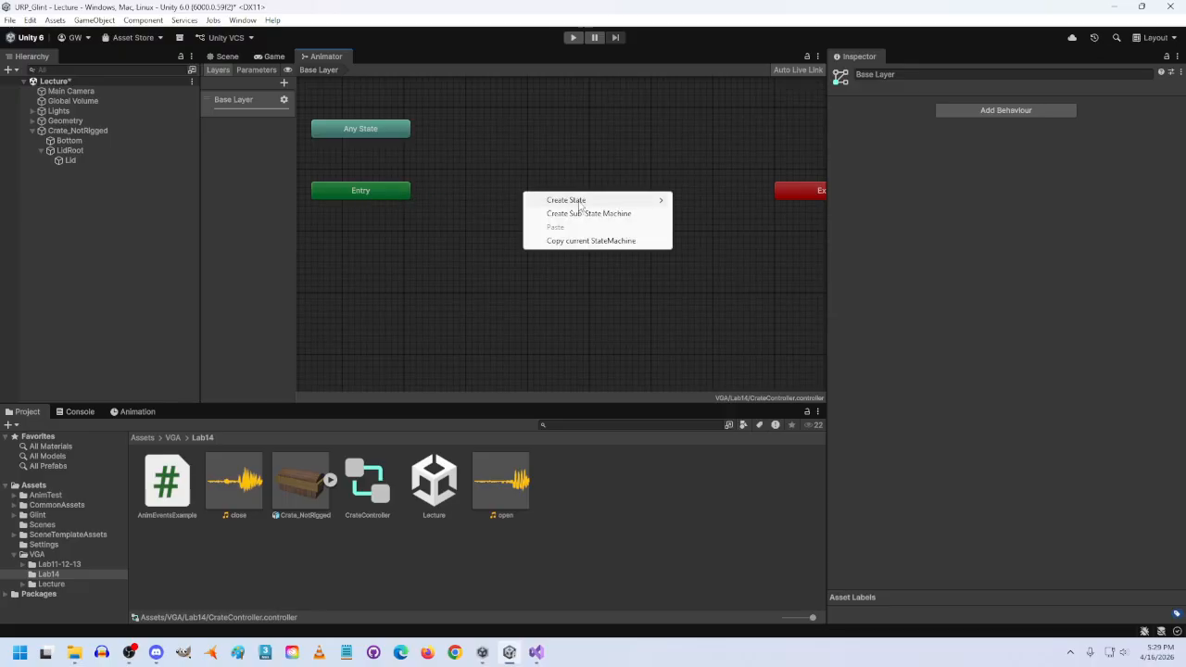
mouse_move(580, 206)
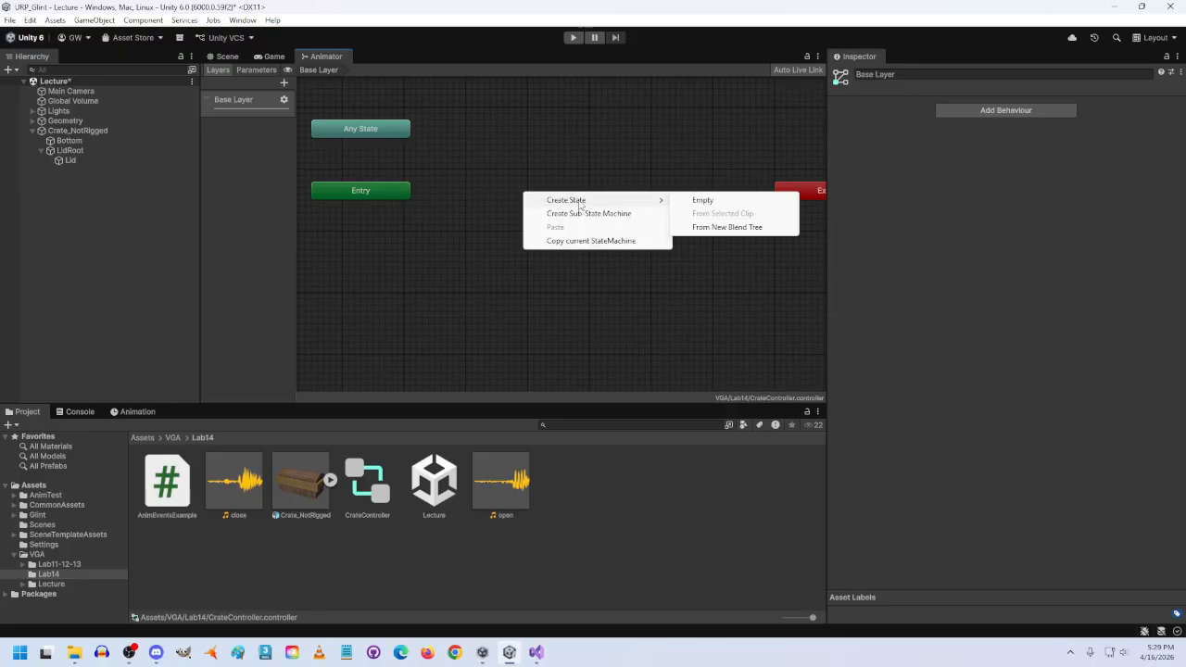
left_click(714, 203)
mouse_move(588, 205)
left_mouse_down()
mouse_move(572, 177)
mouse_move(577, 198)
left_mouse_up()
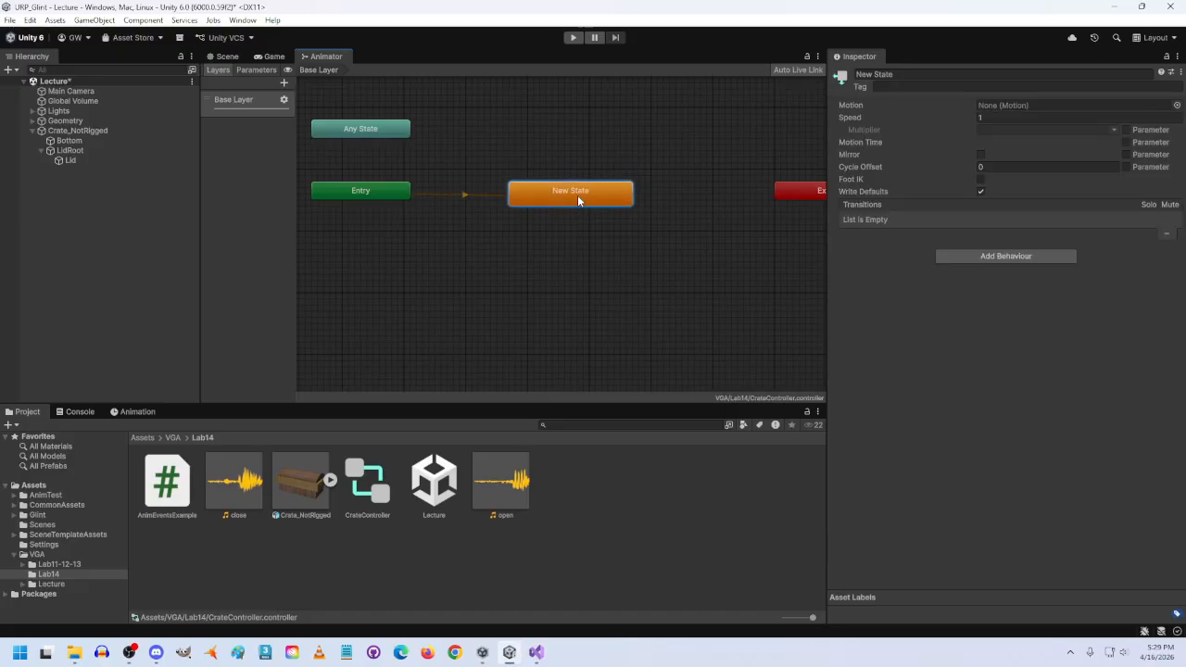
Duplicate the new state three times and arrange the four states in a diamond layout.
key("ctrl+d")
left_click_drag(383, 125, 481, 260)
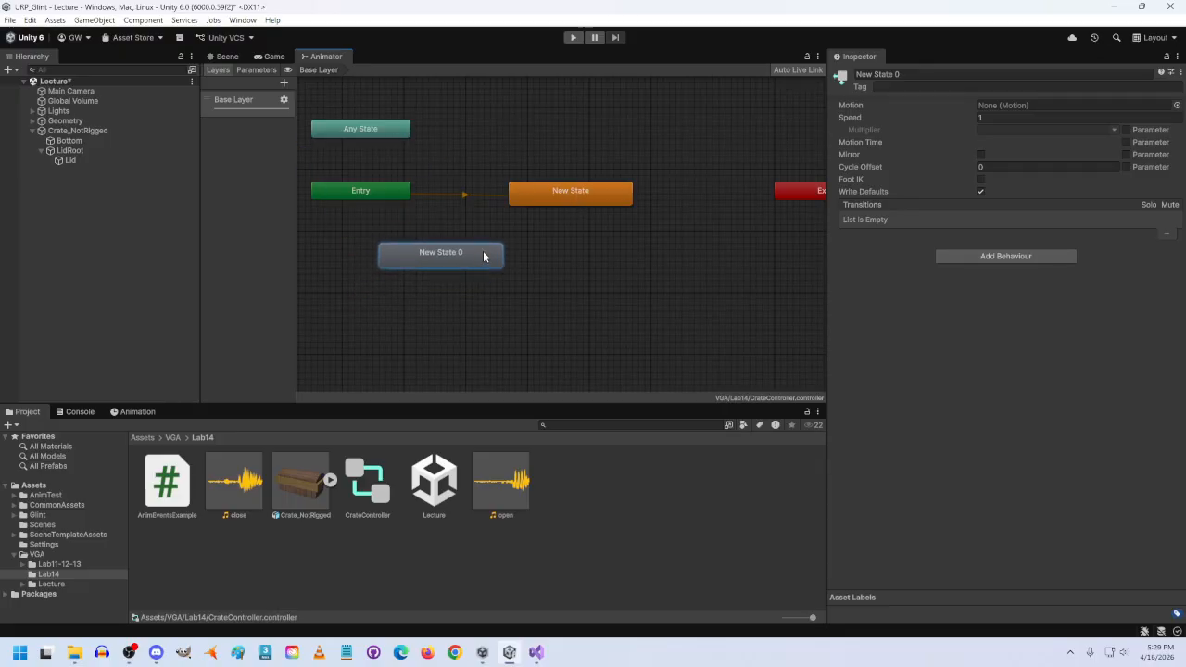
key("ctrl+d")
left_click_drag(399, 121, 705, 245)
key("ctrl+d")
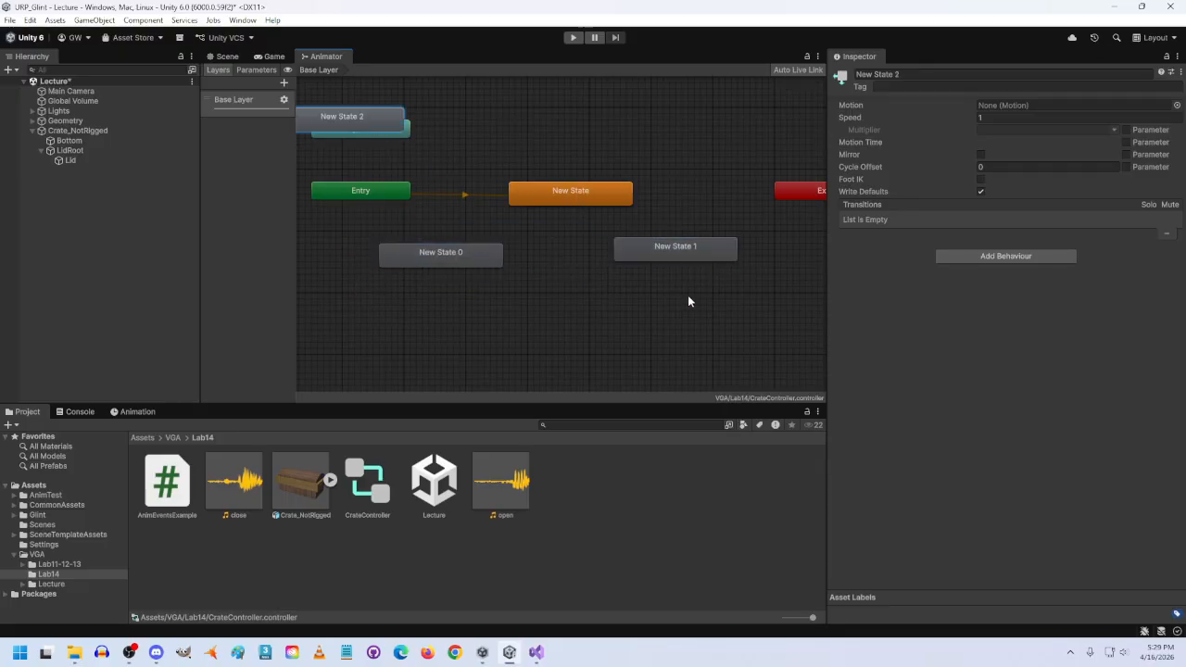
left_click_drag(398, 127, 609, 323)
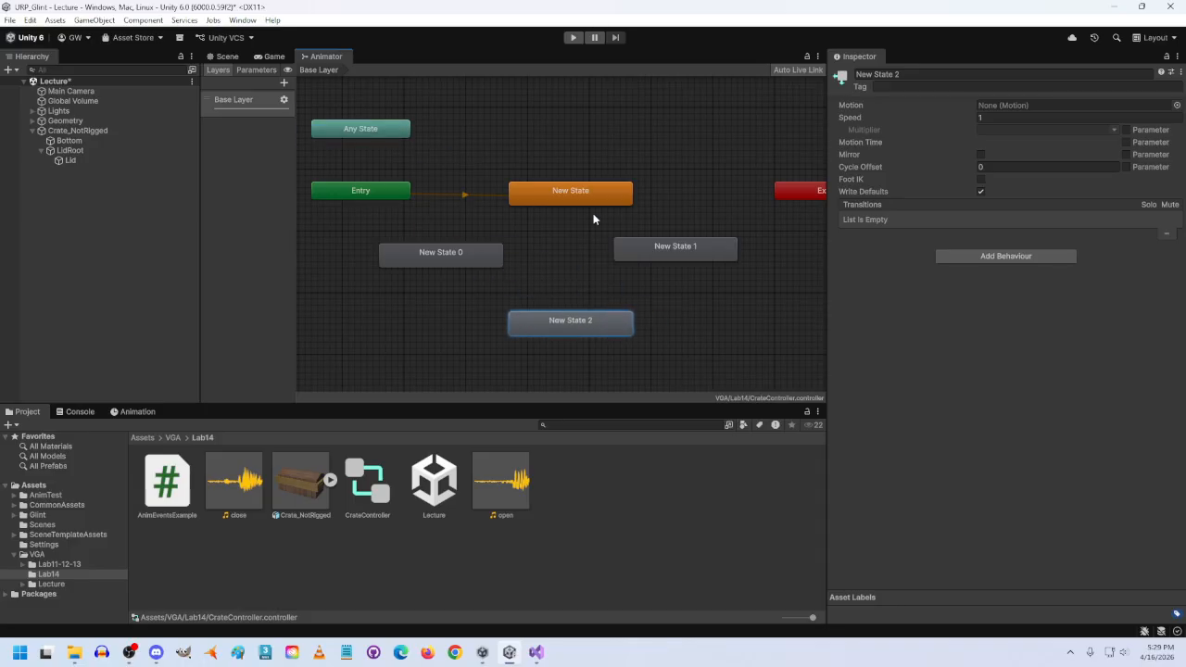
Rename the orange default state as Idle_Close.
left_click(582, 191)
left_click(918, 74)
type("Idle")
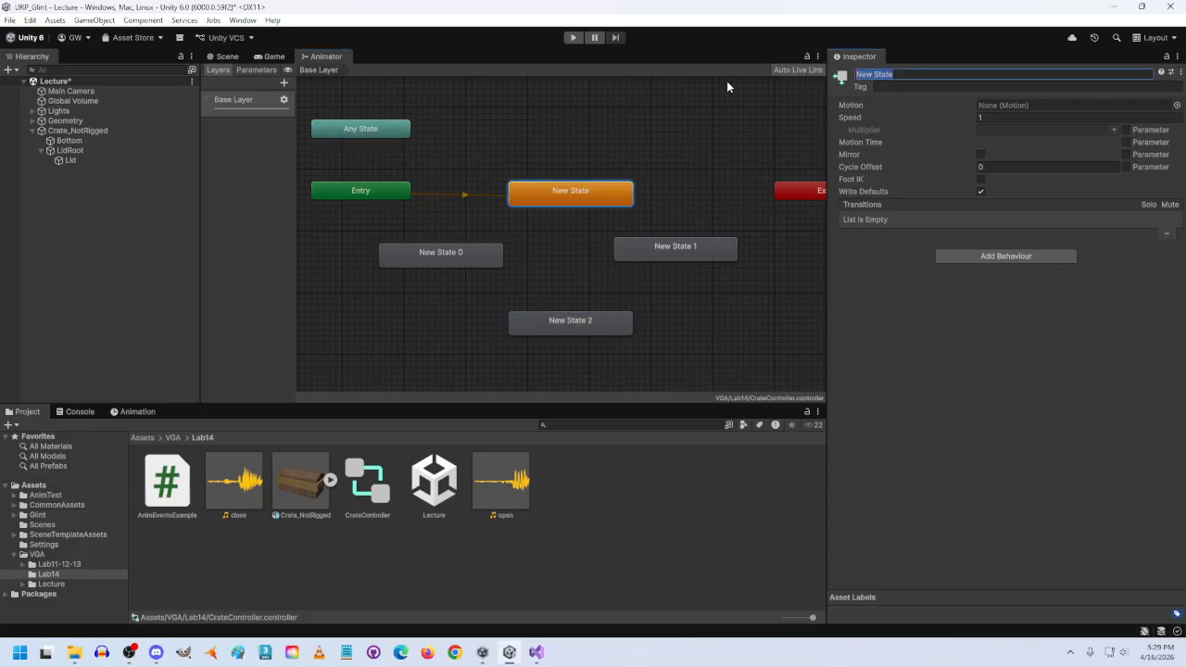
type("_Close")
key("Return")
Rename the New State 0 state as Box_Open.
left_click(441, 258)
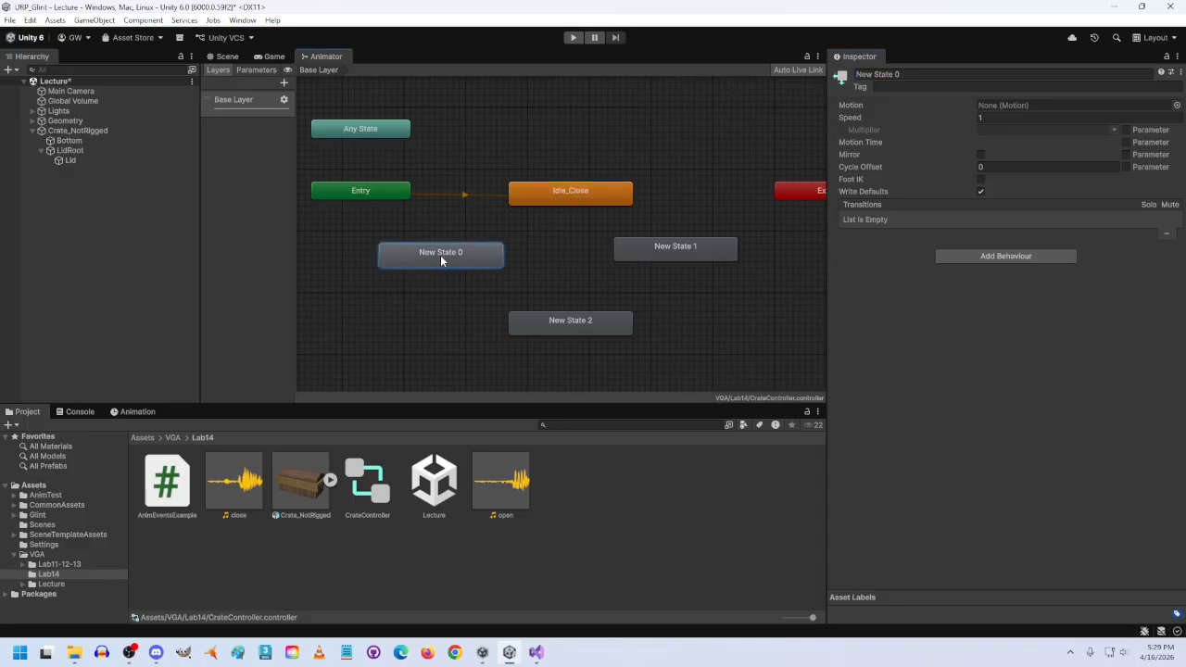
left_click(932, 73)
type("OPe")
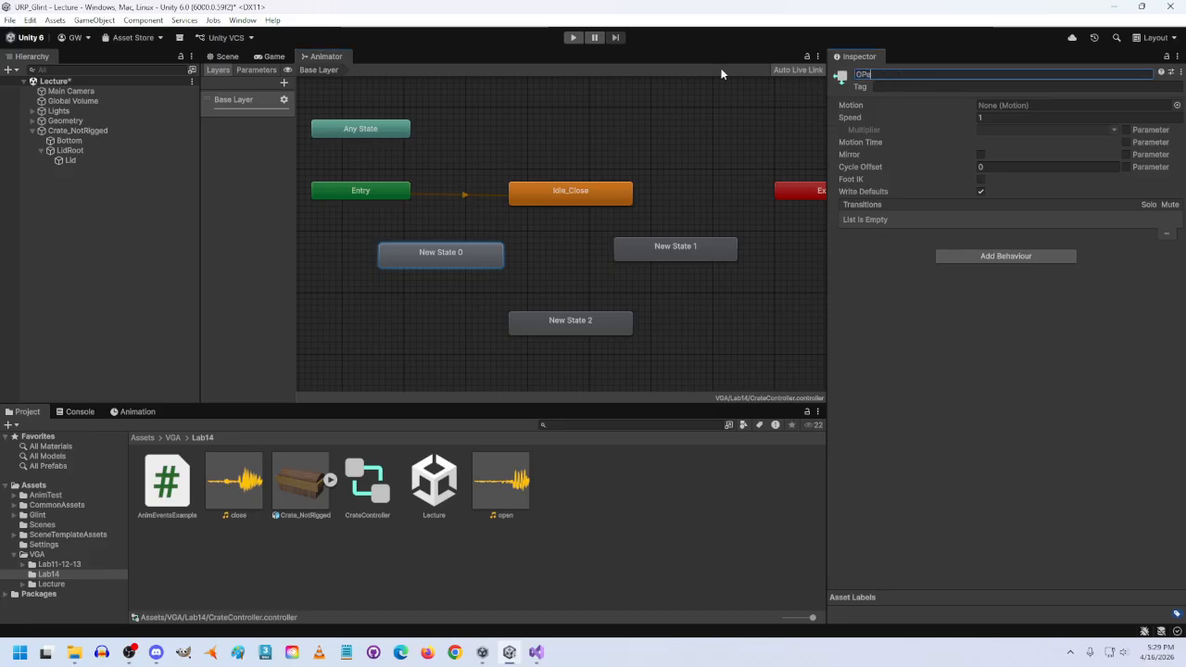
type("ning")
key("BackSpace")
key("BackSpace")
key("BackSpace")
key("BackSpace")
key("BackSpace")
key("BackSpace")
key("BackSpace")
type("Box_Open")
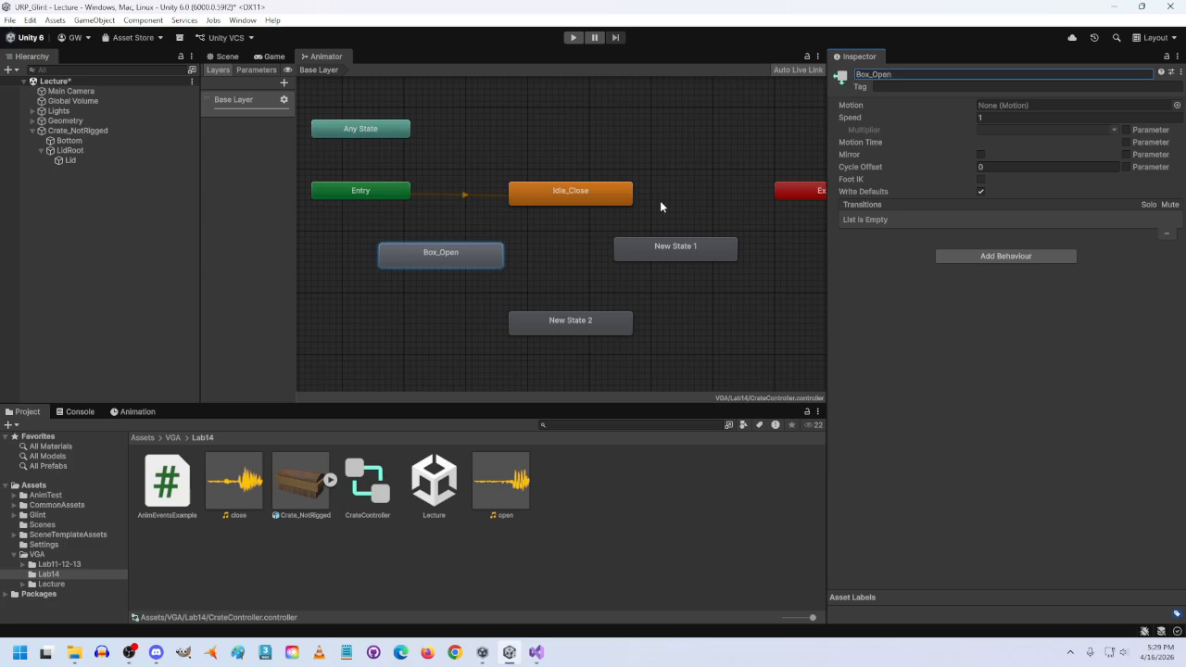
Rename the New State 1 state as Box_Closing.
left_click(654, 253)
left_click(966, 73)
type("Box")
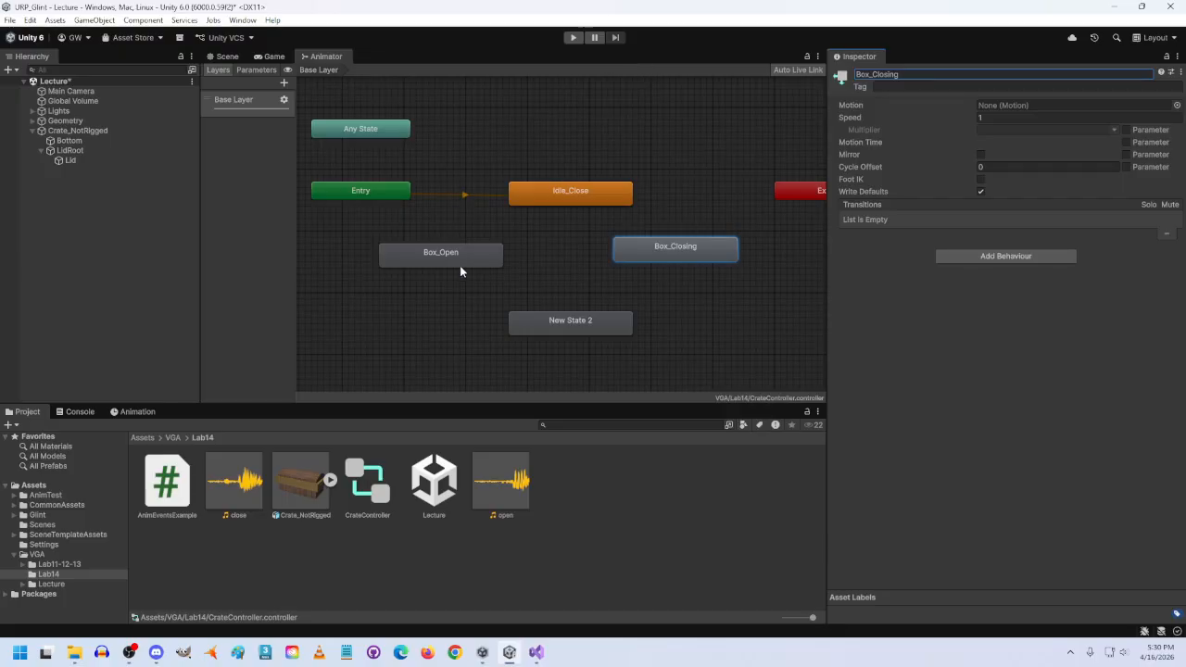
Align the Box_Open state level with Box_Closing and rename it as Box_Opening.
left_click_drag(460, 265, 458, 253)
left_click(927, 73)
type("Box_Open")
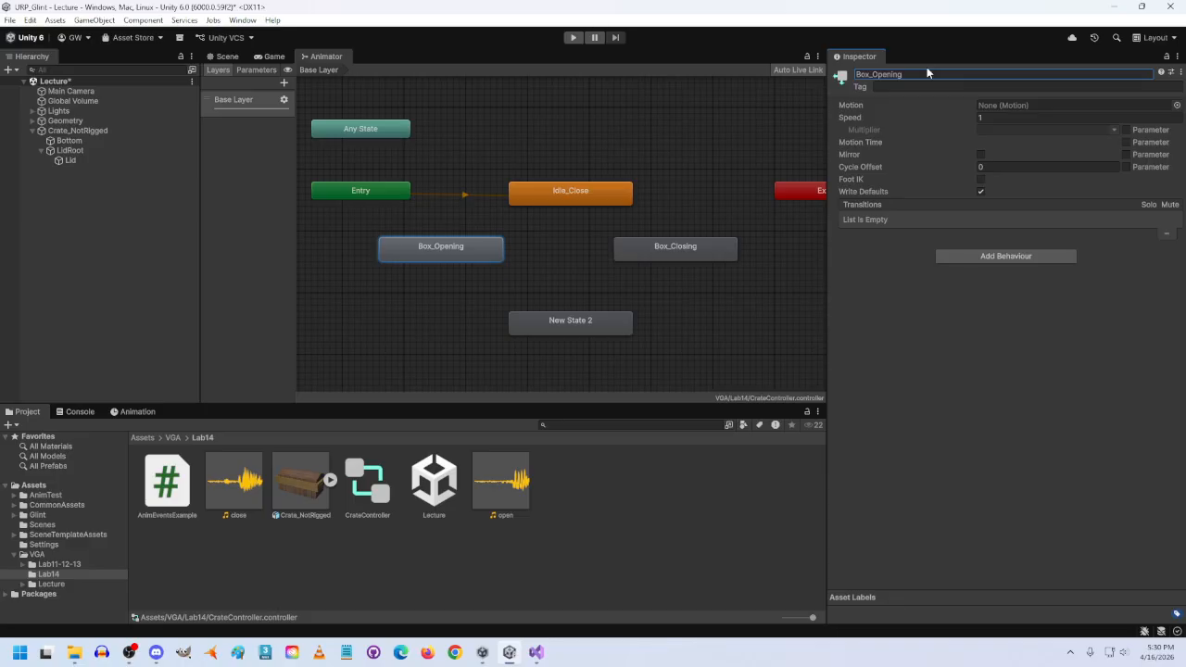
Nudge the New State 2 state slightly upward and rename it as Idle_Open.
left_click_drag(617, 323, 617, 318)
left_click(949, 74)
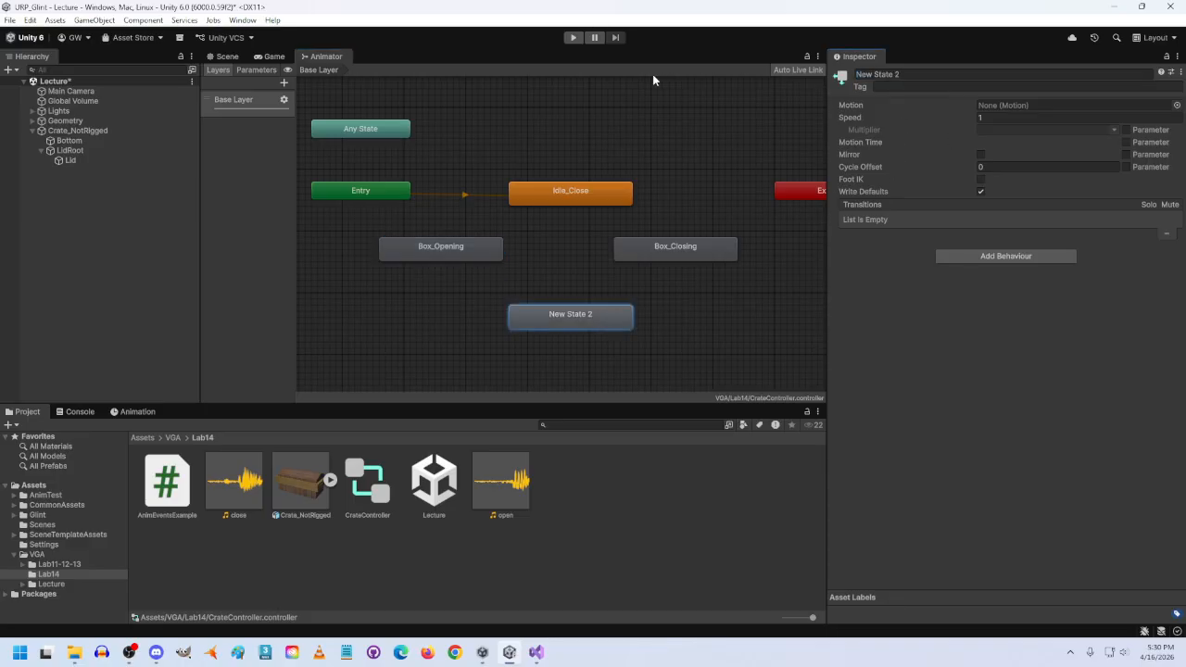
type("Idle_Open")
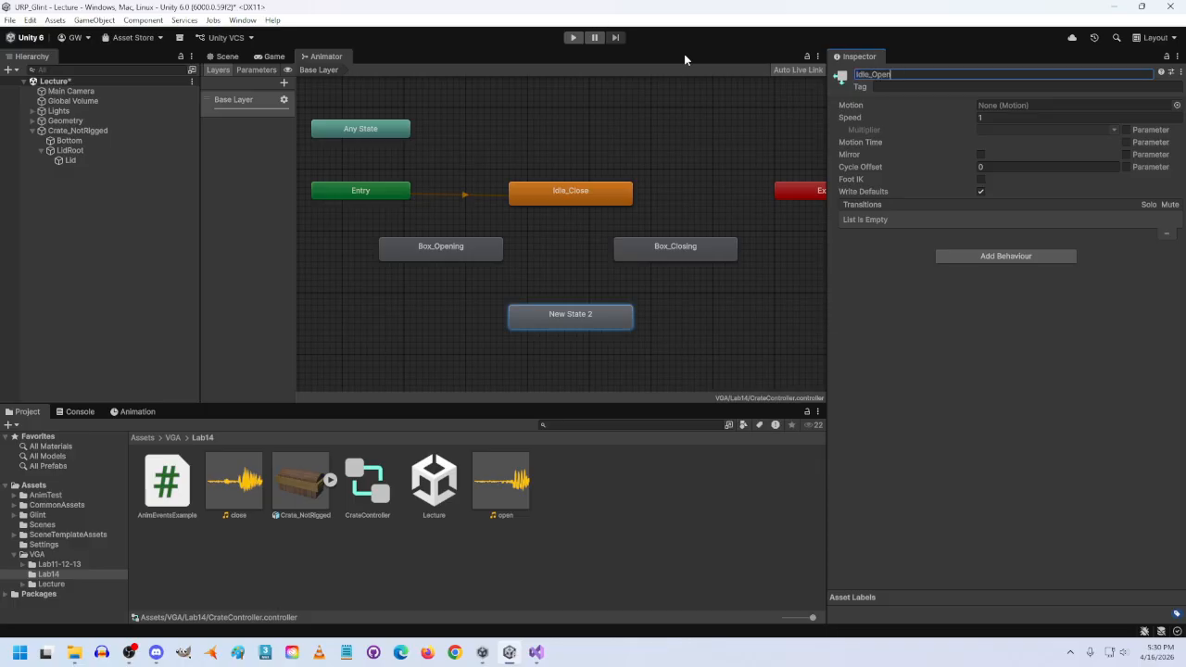
key("Return")
Make transitions from Idle_Close to Box_Opening and from Box_Opening to Idle_Open.
right_click(551, 195)
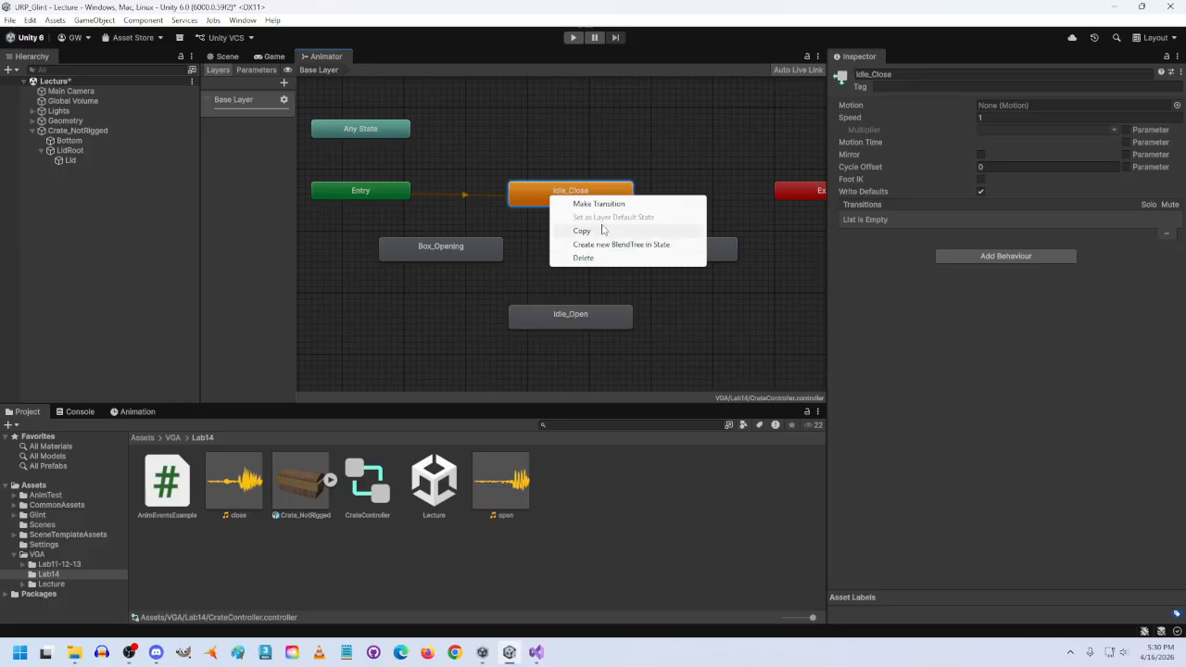
left_click(607, 205)
left_click(458, 249)
right_click(458, 248)
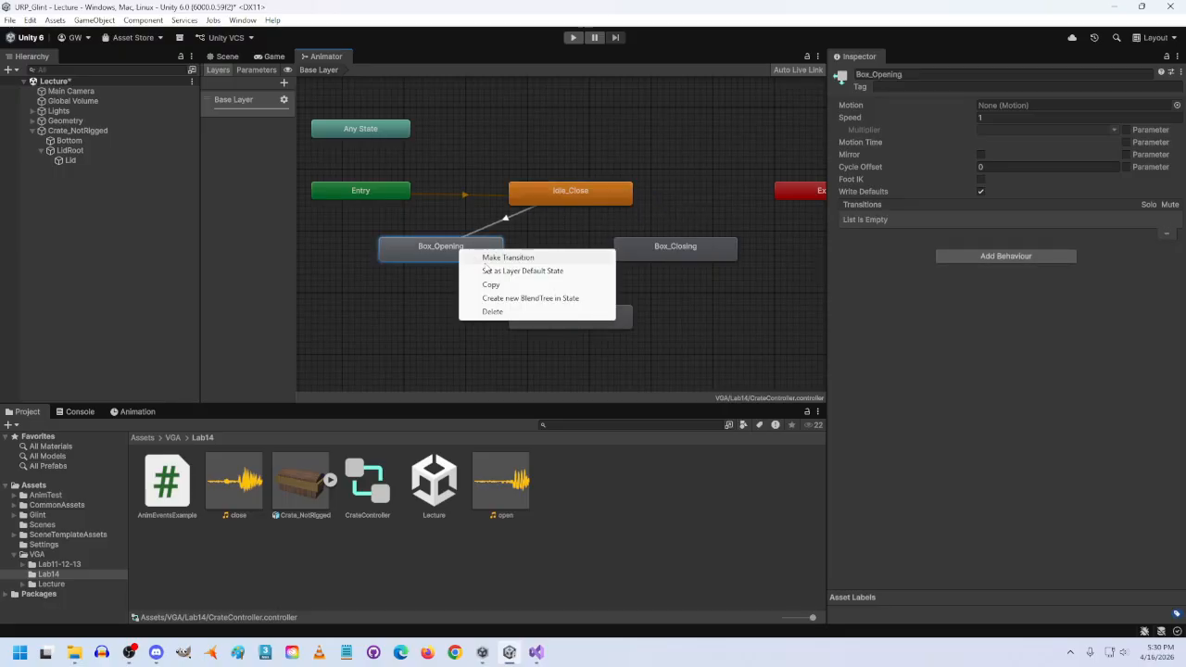
left_click(491, 260)
left_click(578, 320)
Make transitions from Idle_Open to Box_Closing and from Box_Closing back to Idle_Close.
right_click(585, 324)
left_click(612, 330)
left_click(680, 247)
right_click(682, 244)
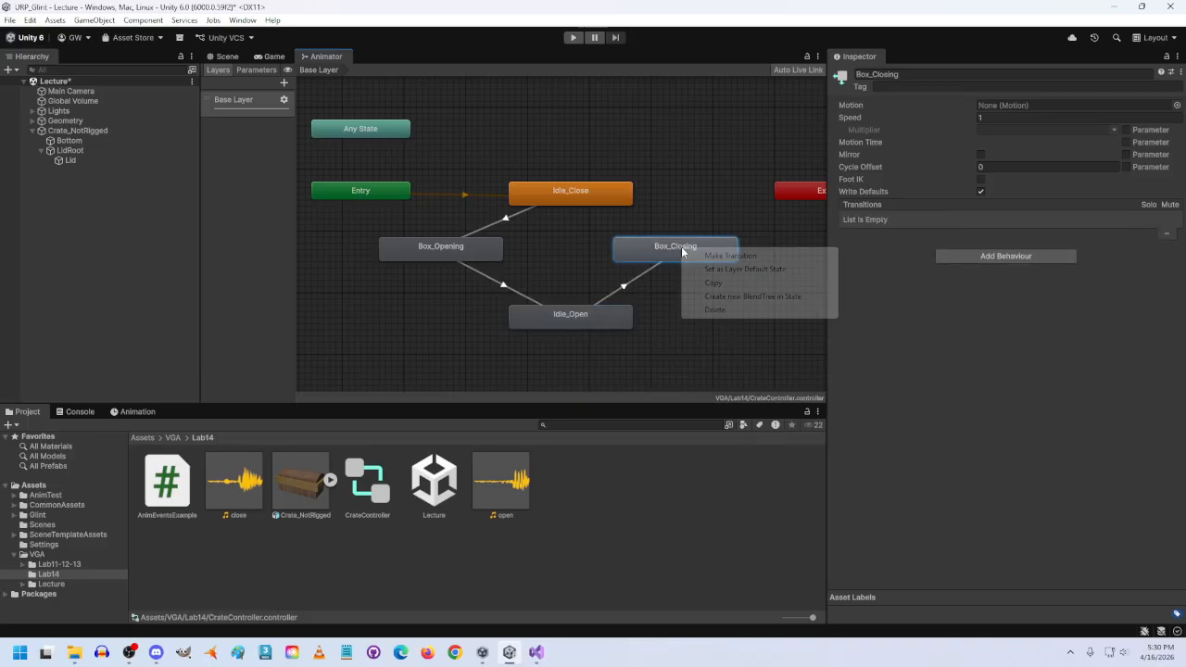
left_click(711, 256)
left_click(605, 193)
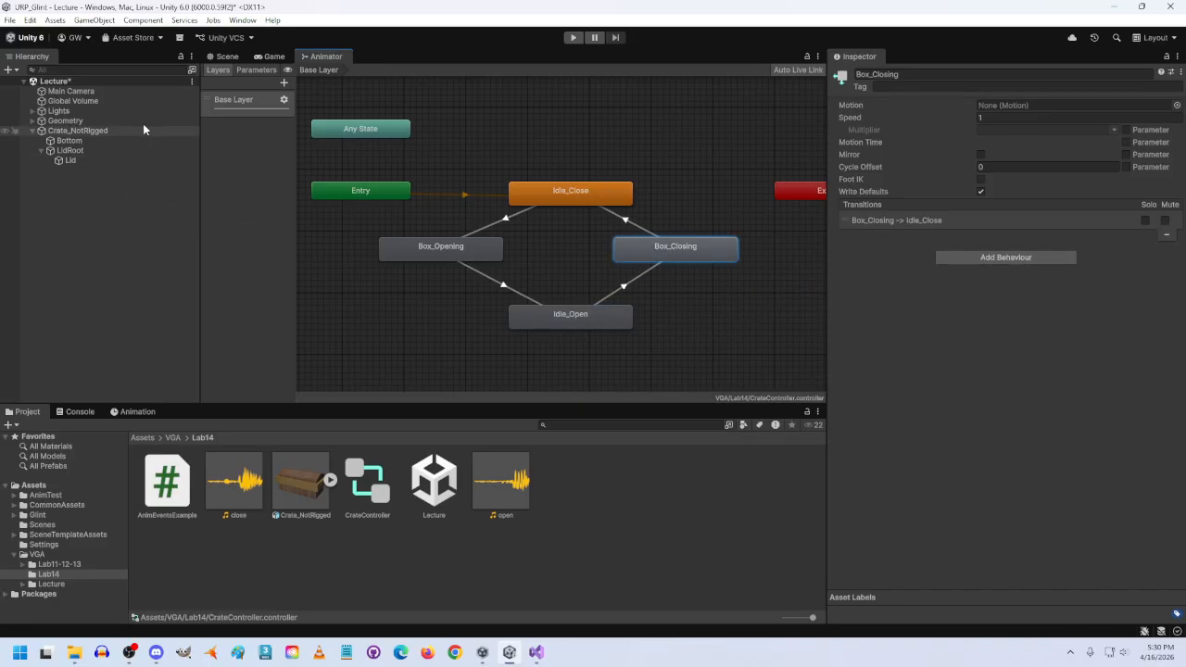
Add a Trigger parameter named OnAct to the controller.
left_click(256, 71)
left_click(283, 83)
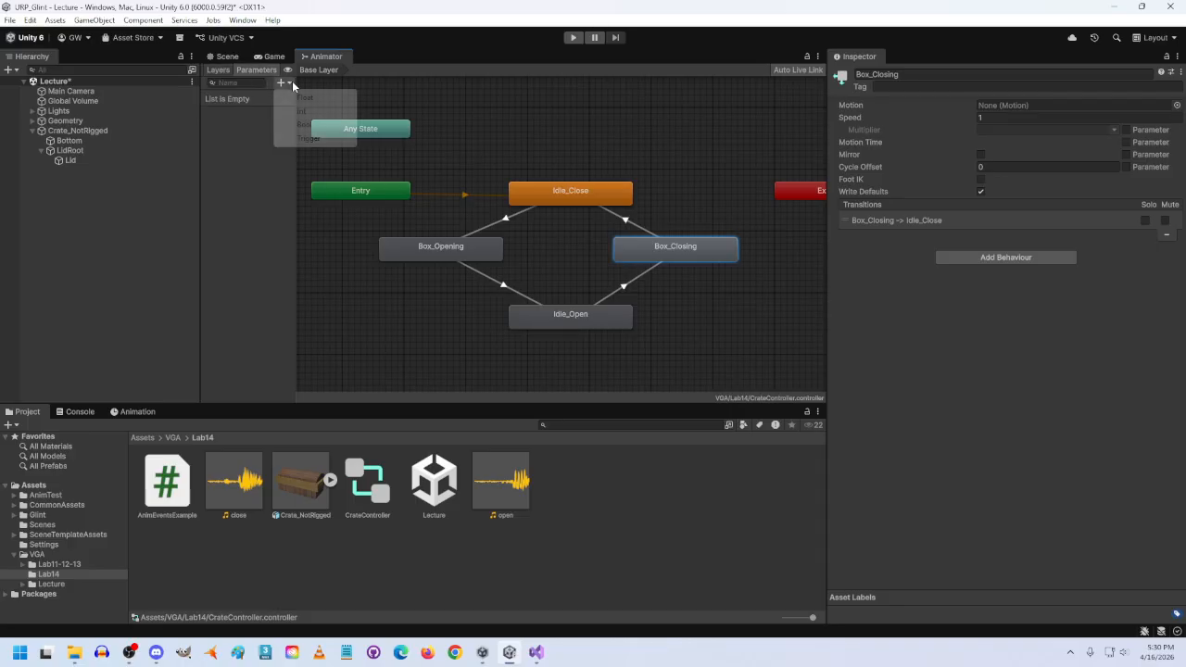
left_click(309, 139)
type("OnAct")
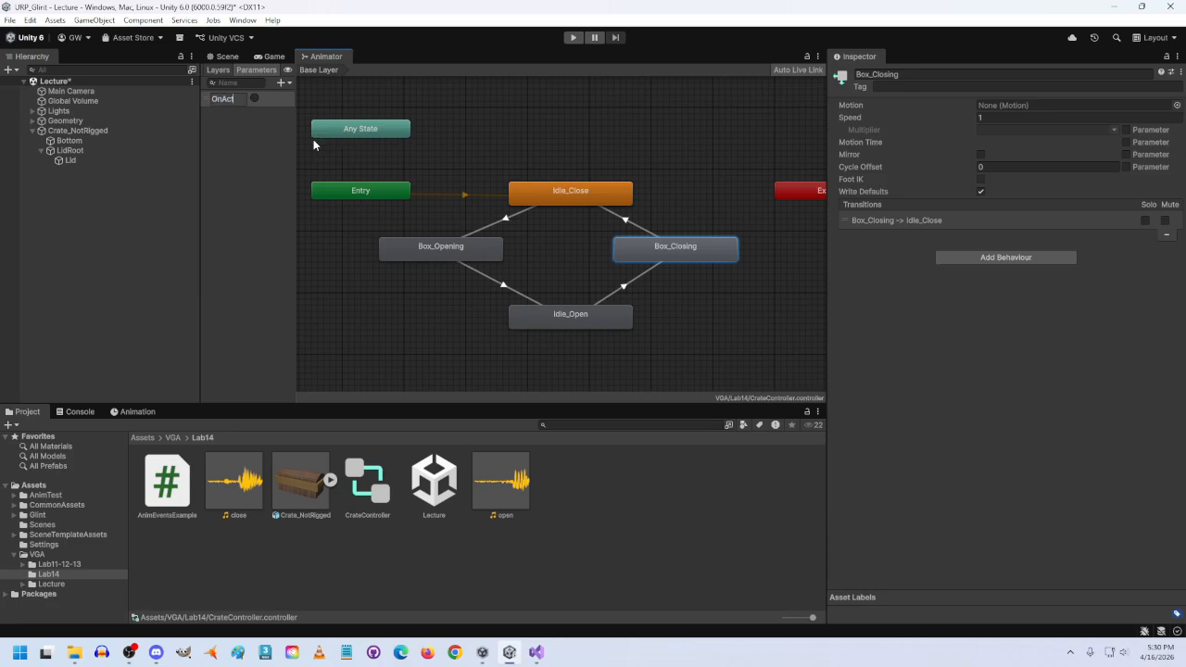
key("Return")
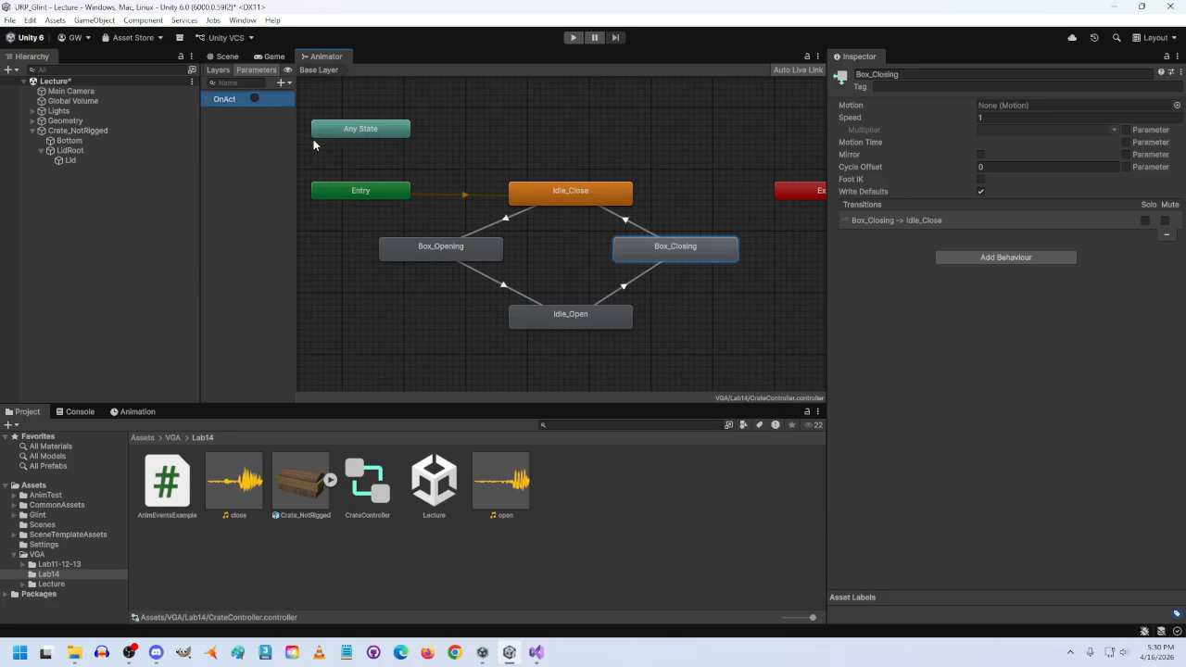
Add an OnAct condition to the Idle_Close to Box_Opening and Idle_Open to Box_Closing transitions.
left_click(506, 220)
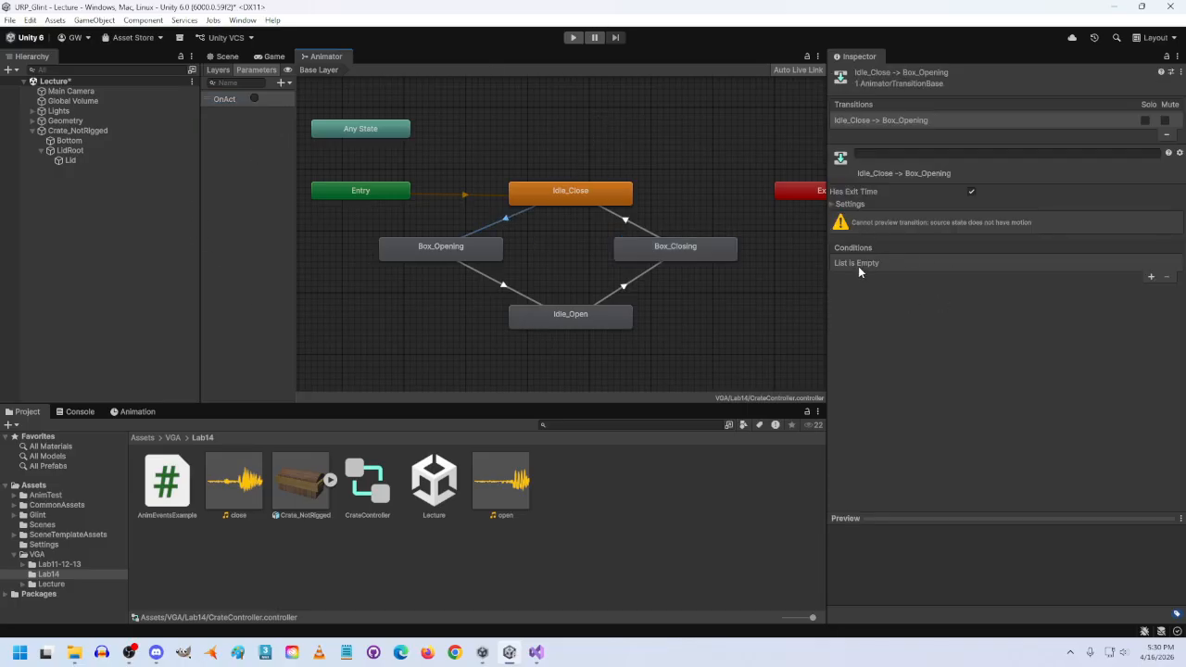
left_click(1151, 276)
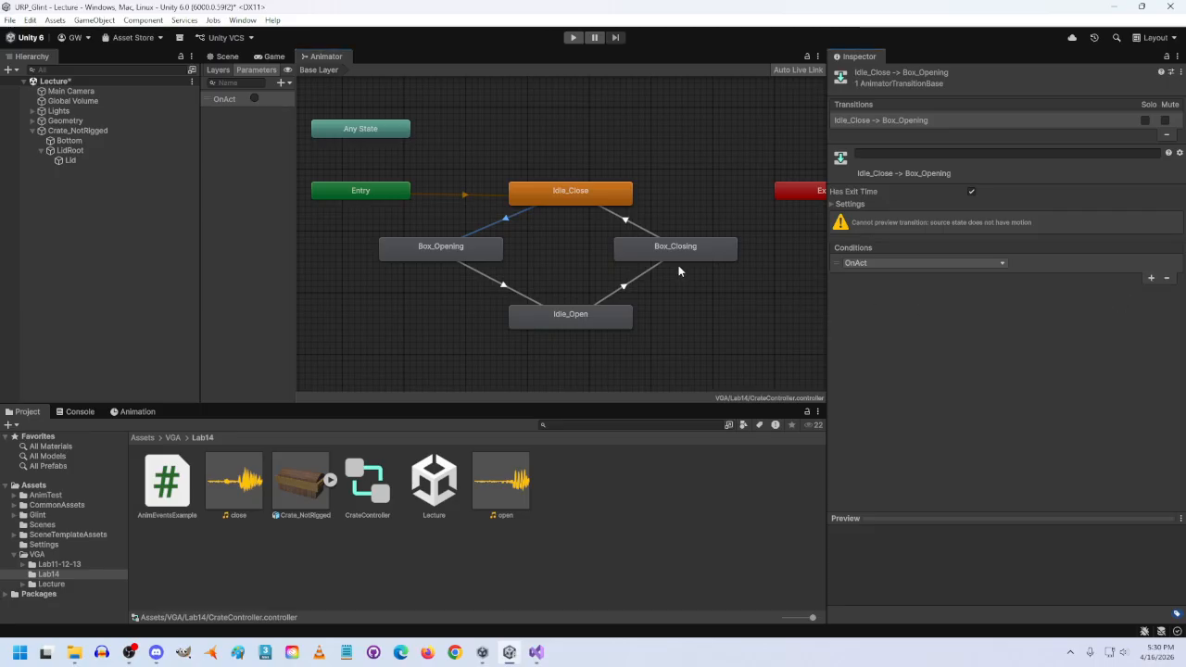
left_click(623, 287)
left_click(1152, 276)
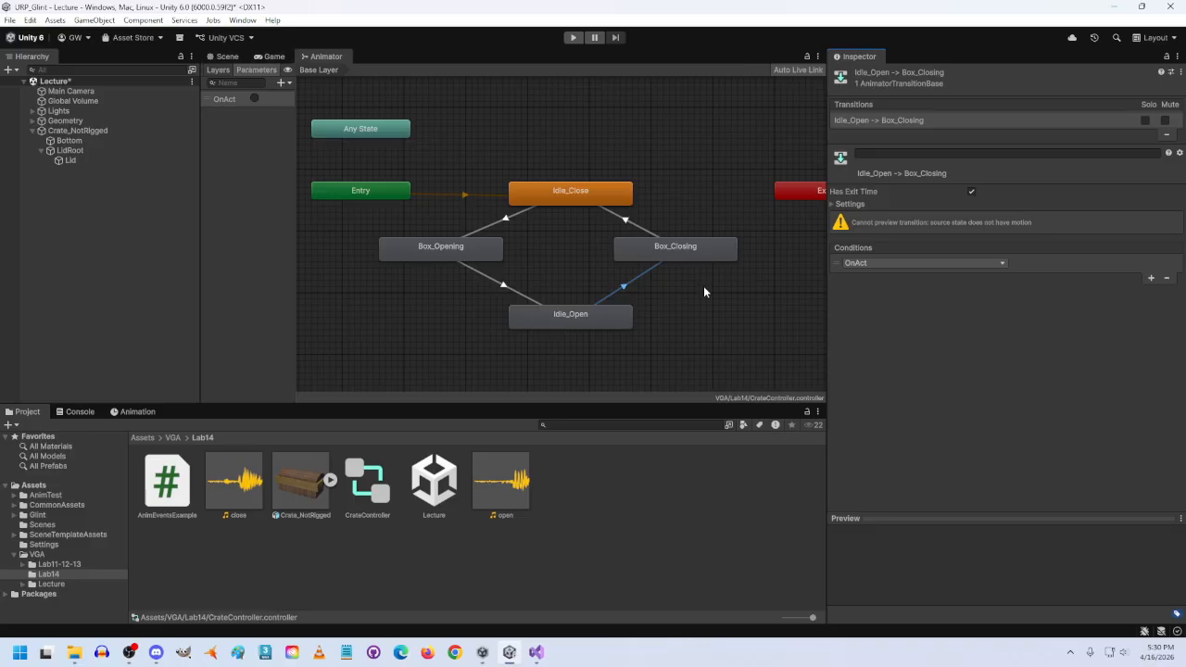
Check the Idle_Close state's settings and the crate in the Game view, returning to the Scene view.
left_click(569, 197)
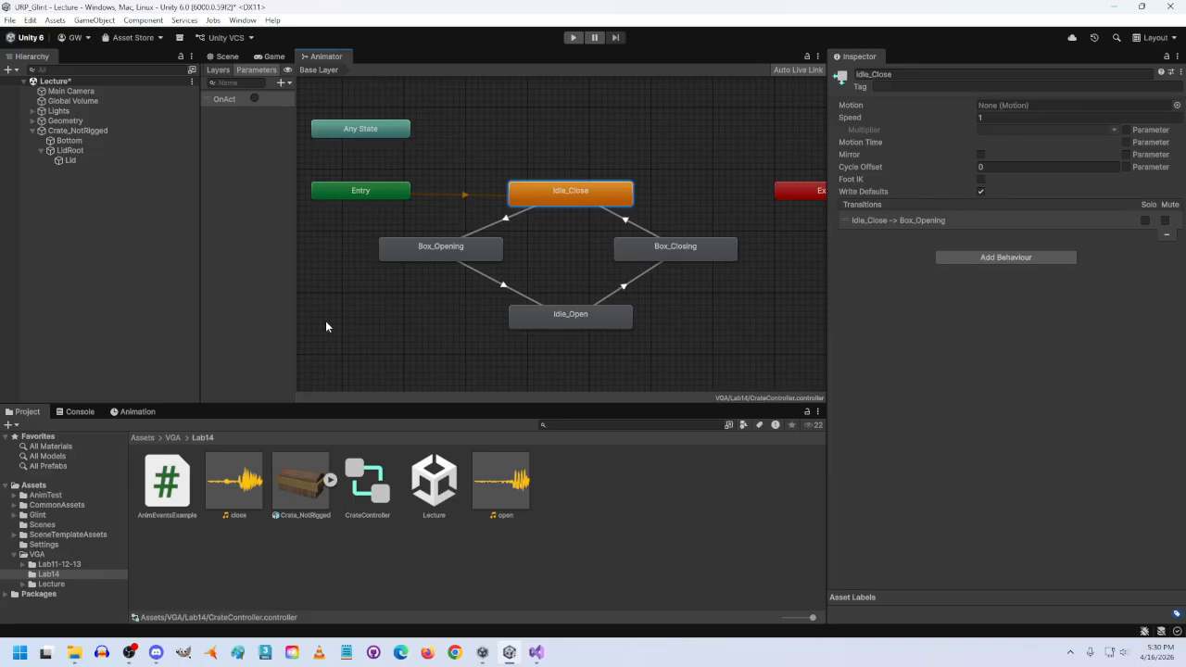
left_click(271, 58)
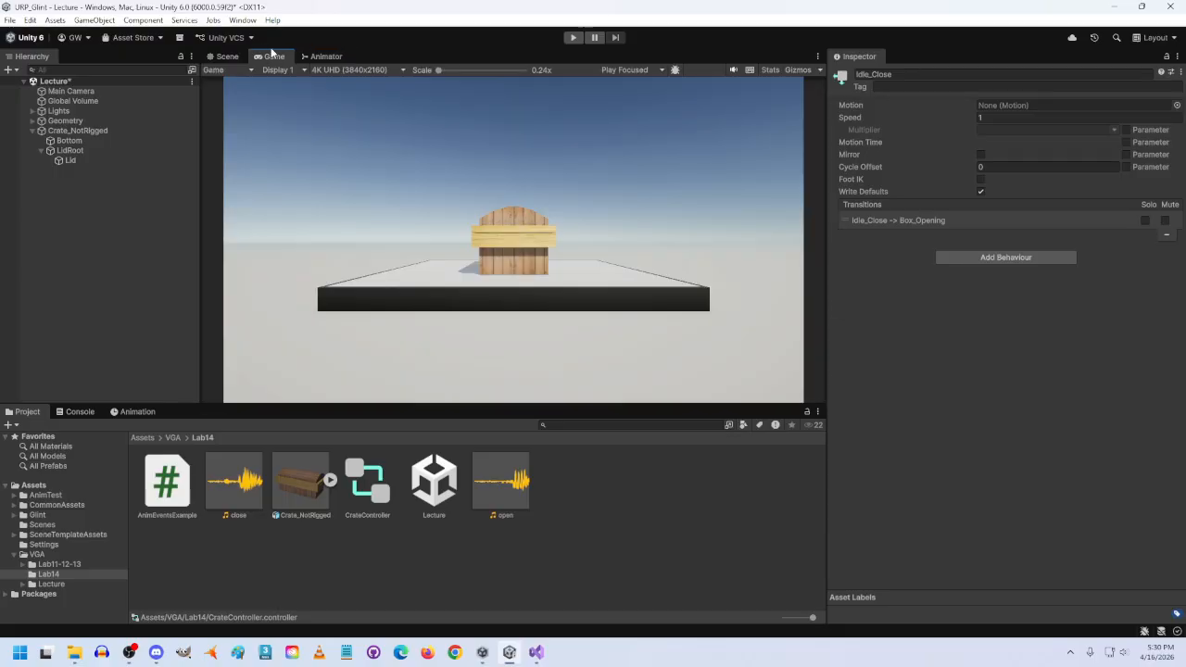
left_click(225, 57)
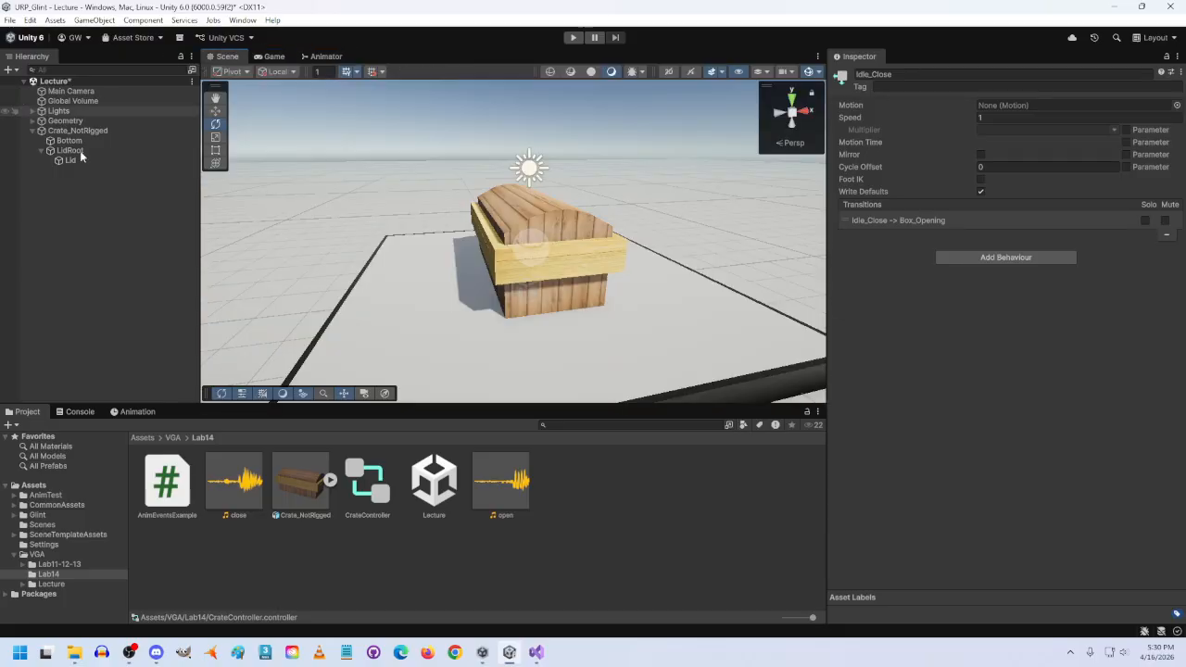
Create an animation clip named Idle_Open in the Lab14 folder.
right_click(570, 486)
mouse_move(648, 135)
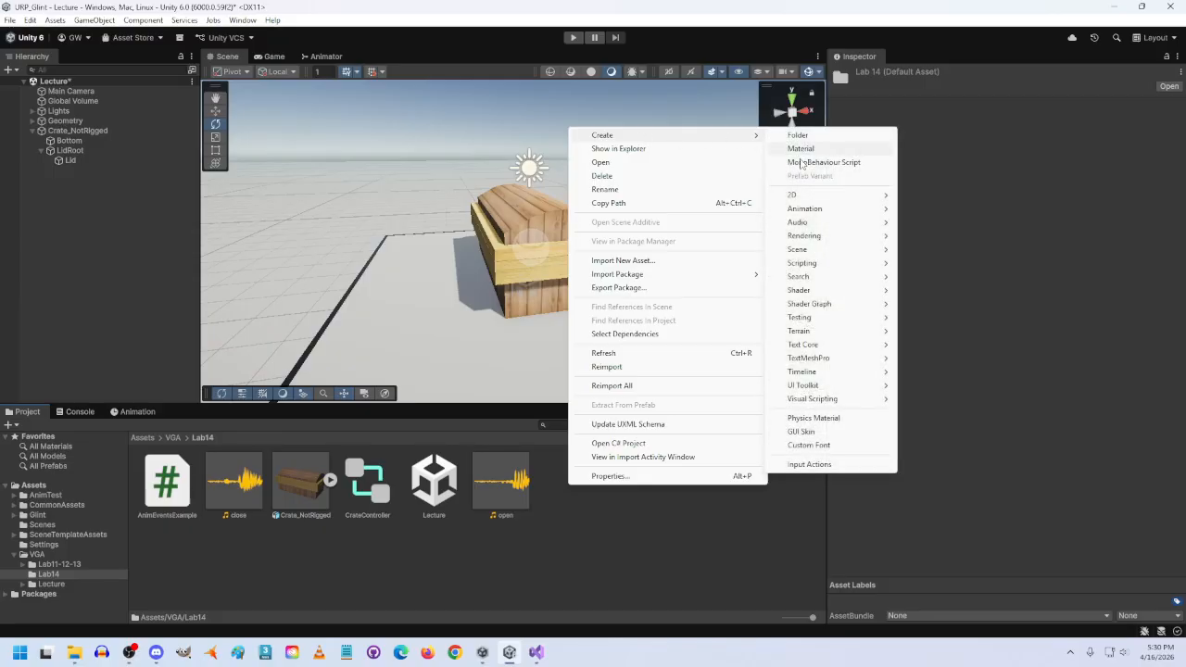
mouse_move(823, 213)
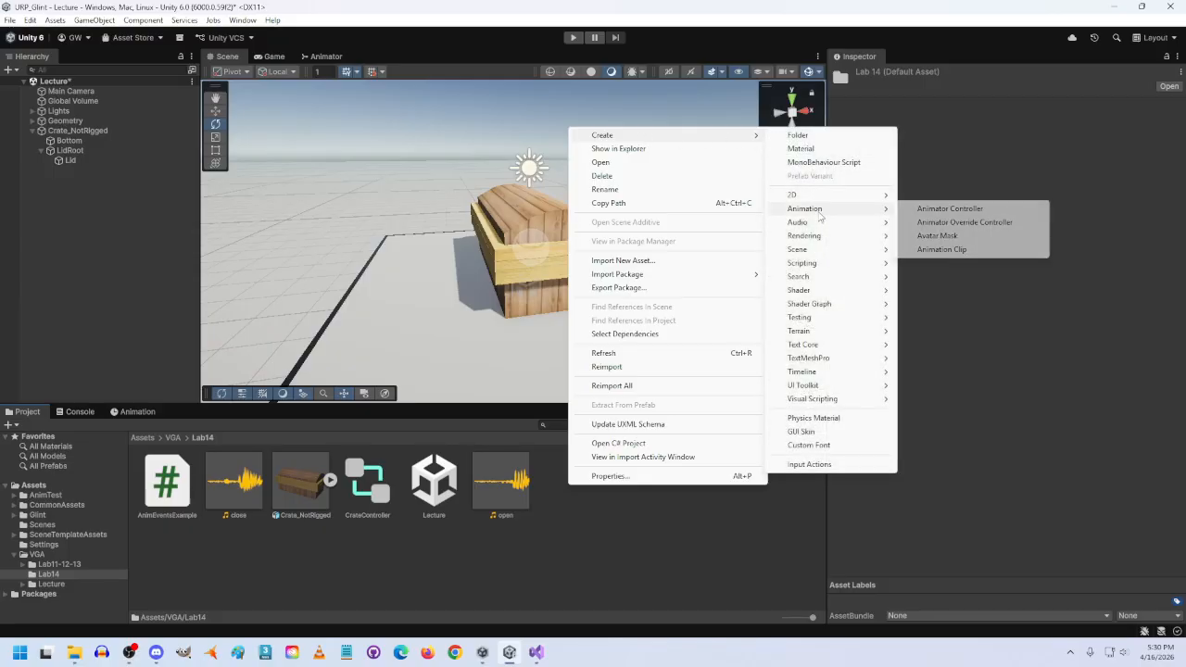
left_click(961, 251)
type("O")
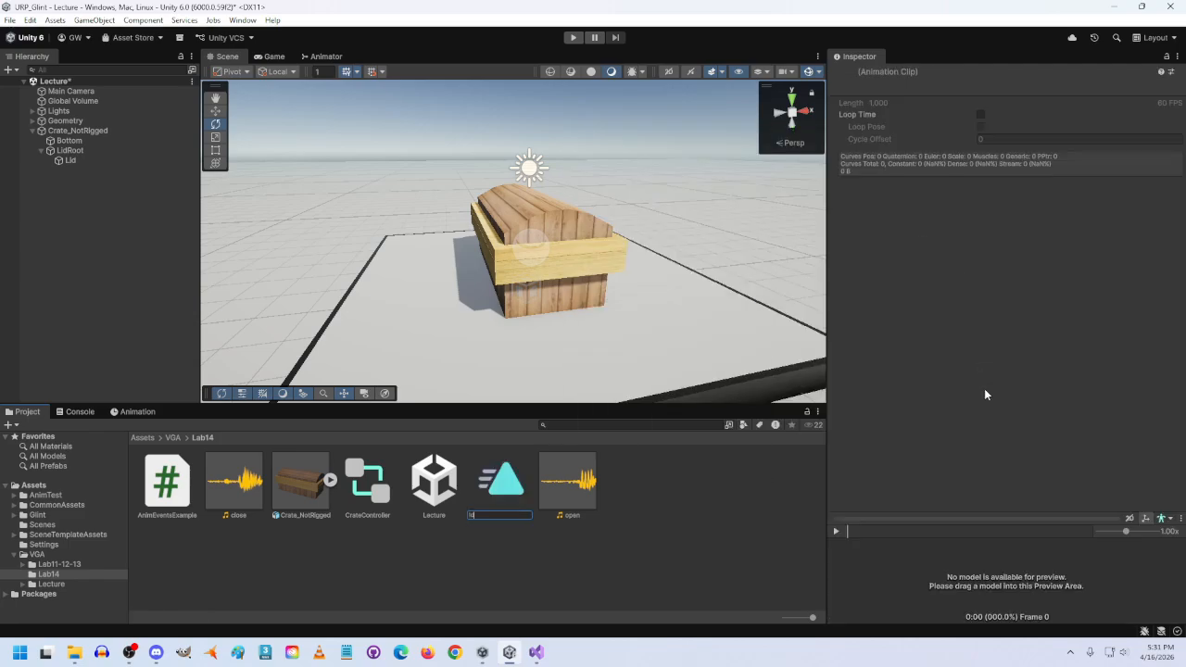
type("dle_Op")
key("BackSpace")
key("Return")
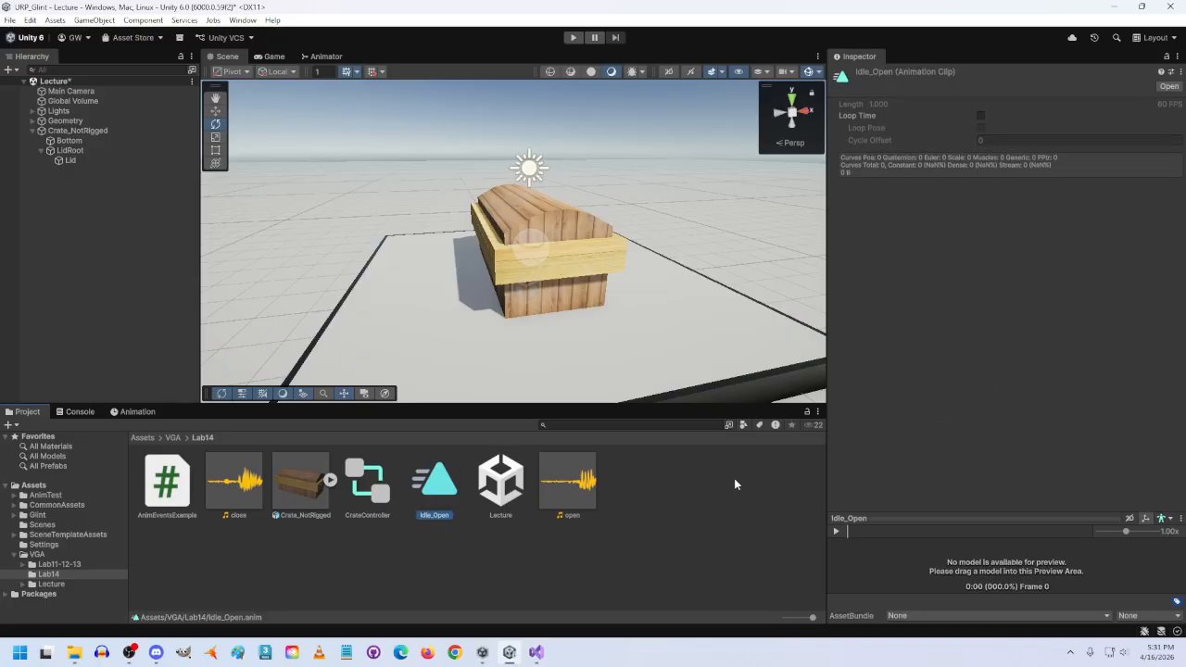
Create an animation clip named Box_Opening in the Lab14 folder.
right_click(631, 498)
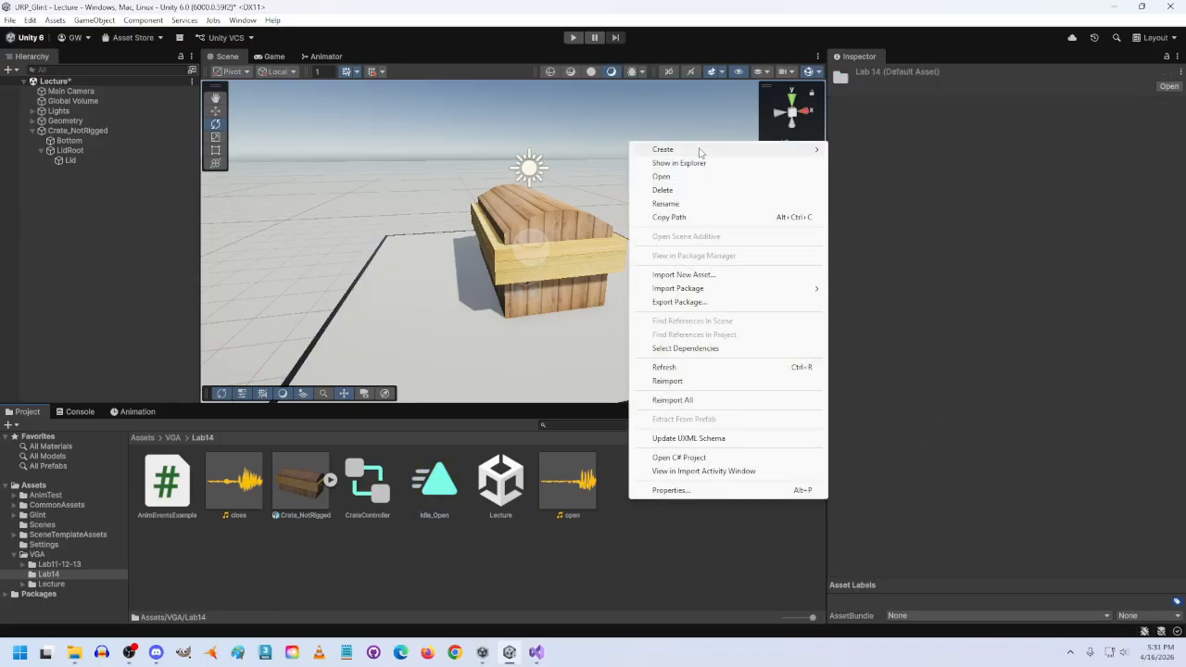
mouse_move(805, 152)
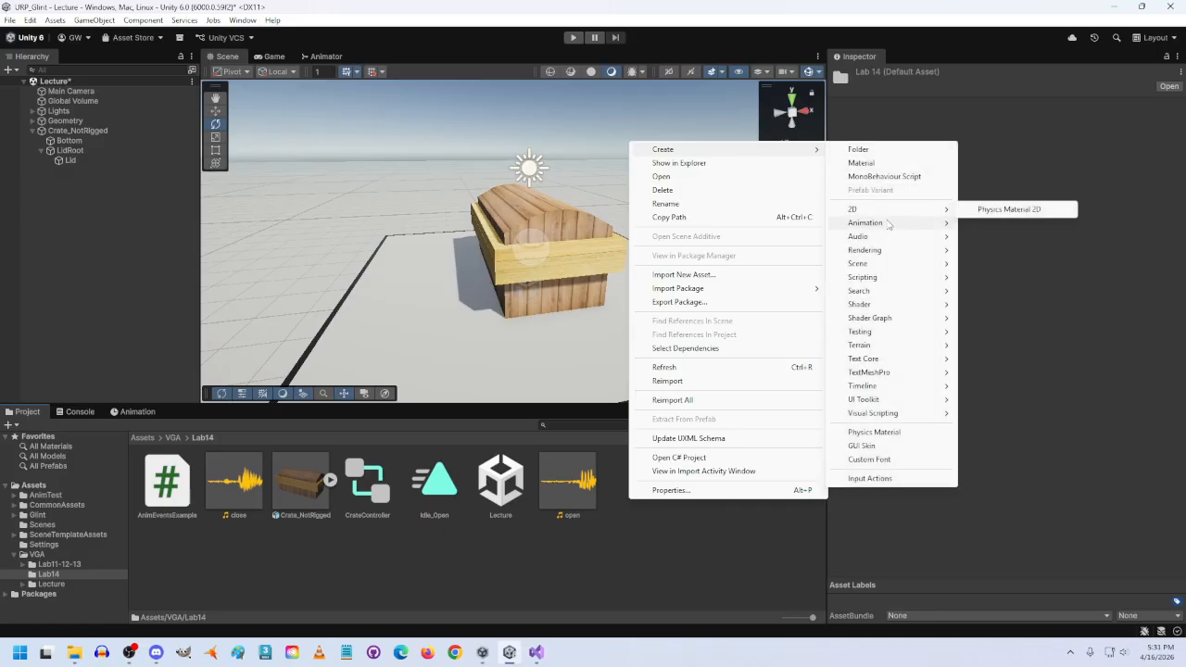
mouse_move(892, 228)
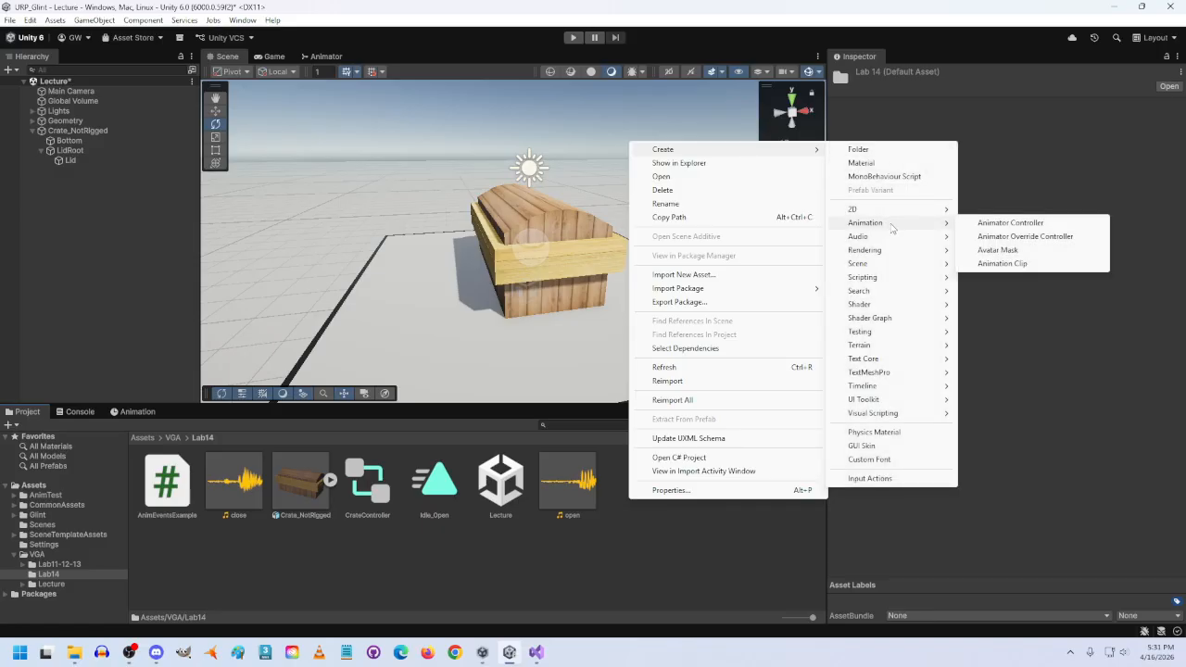
left_click(1003, 264)
type("Box_Op")
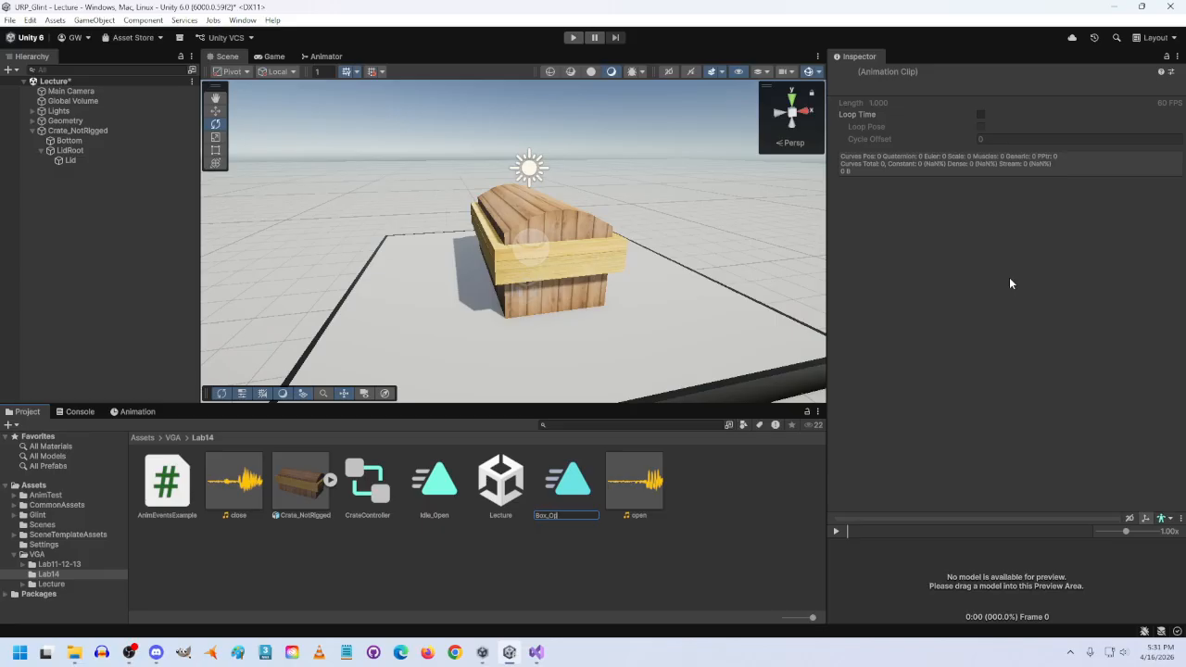
type("ening")
key("Return")
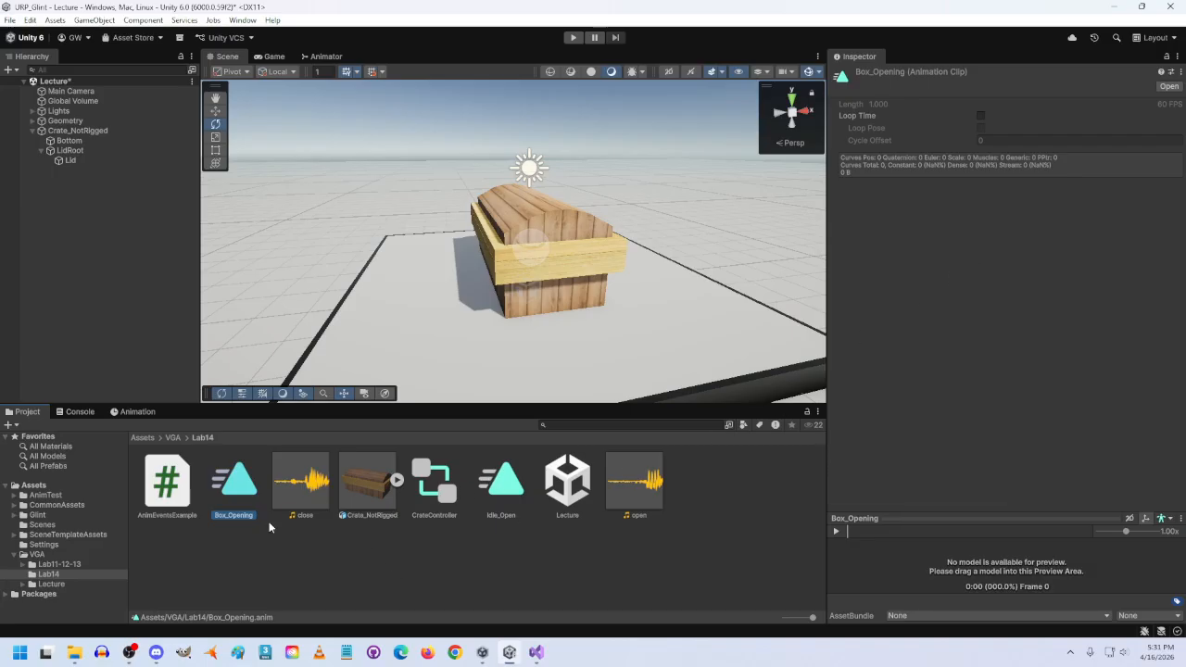
Delete the Idle_Open animation clip from the Lab14 folder.
left_click(498, 485)
right_click(498, 488)
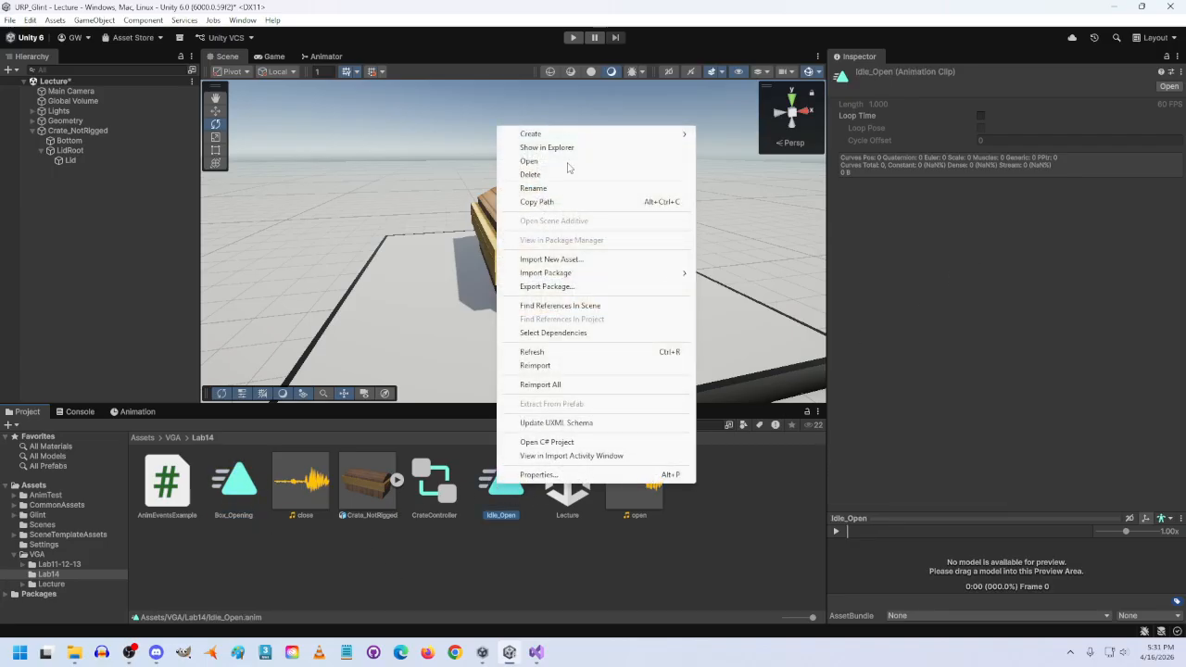
left_click(524, 174)
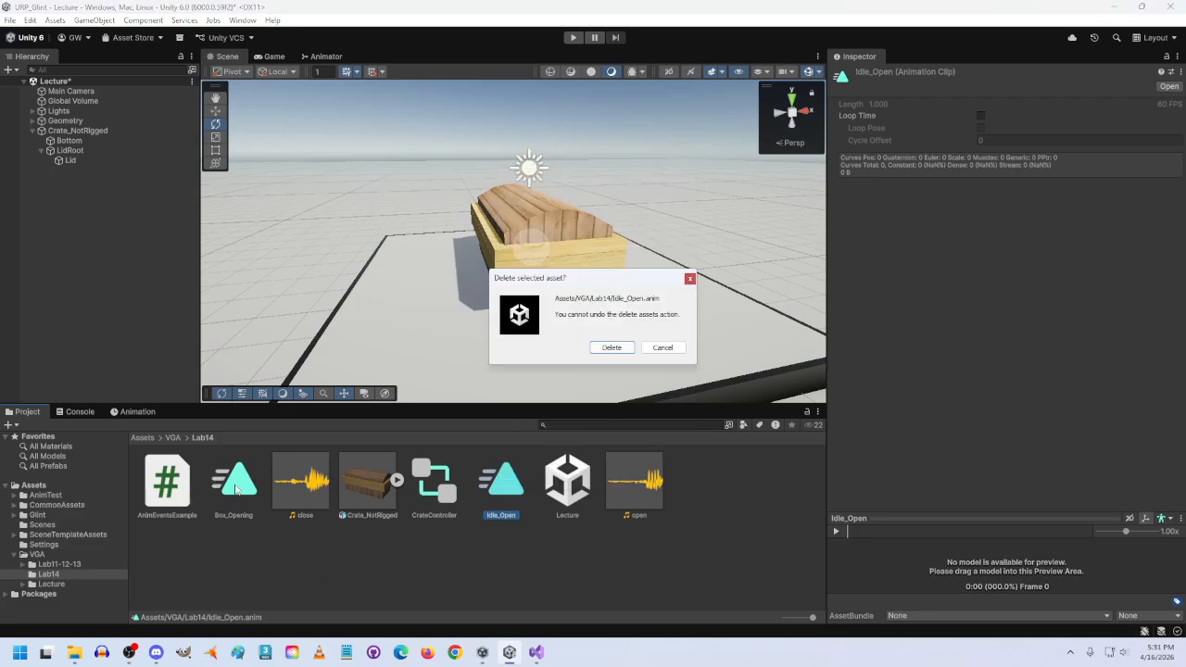
left_click(611, 348)
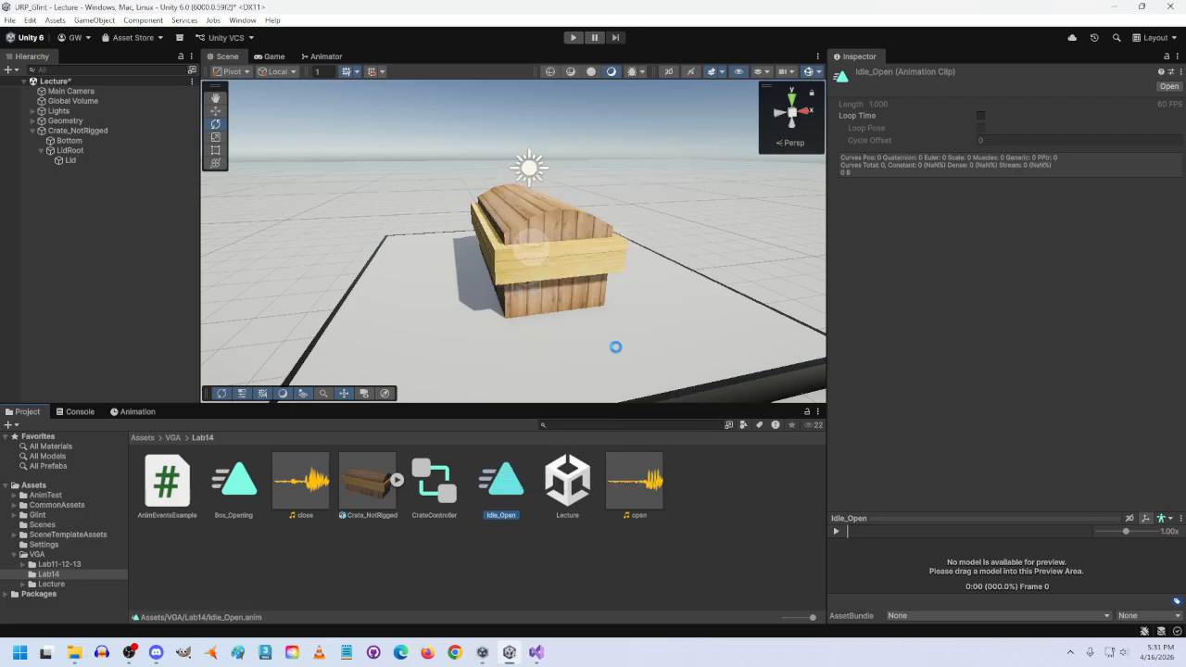
Assign the Box_Opening clip as the motion of the Box_Opening state in the crate's Animator controller.
left_click(78, 133)
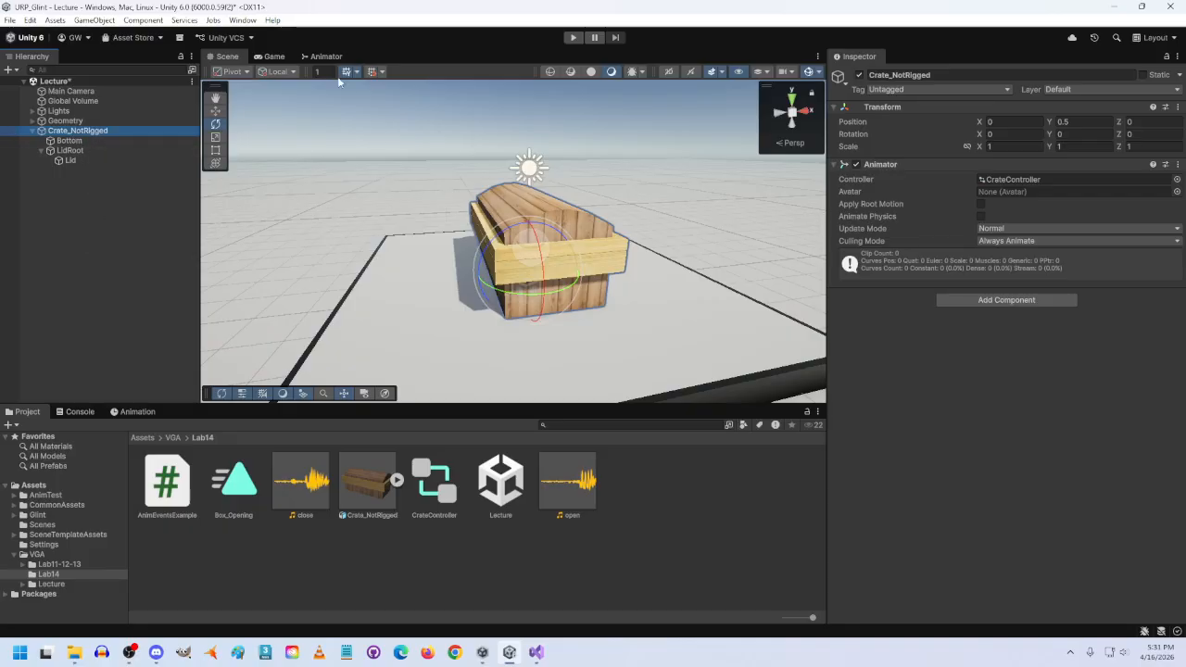
left_click(320, 57)
left_click(440, 248)
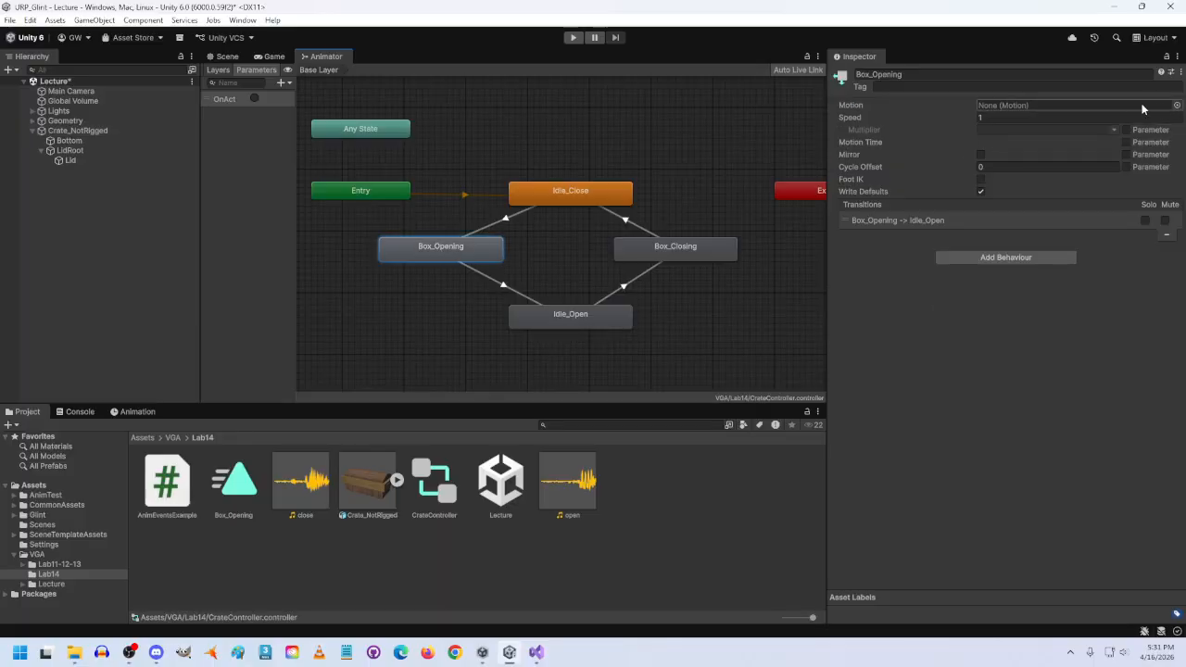
left_click(1175, 105)
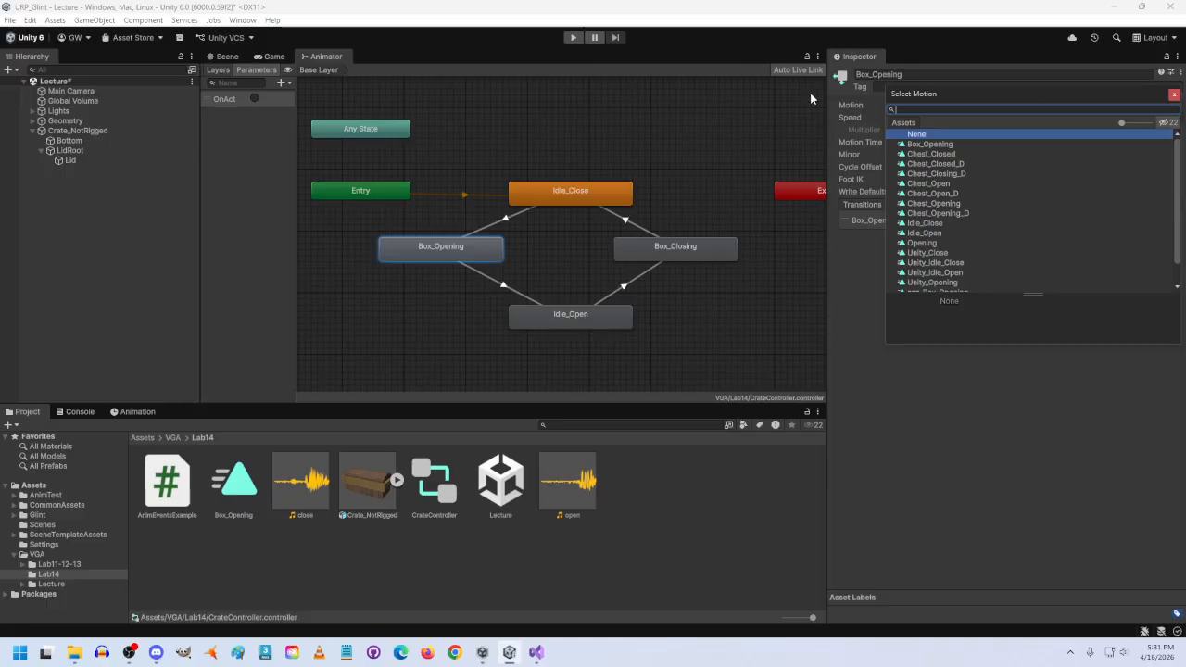
double_click(940, 144)
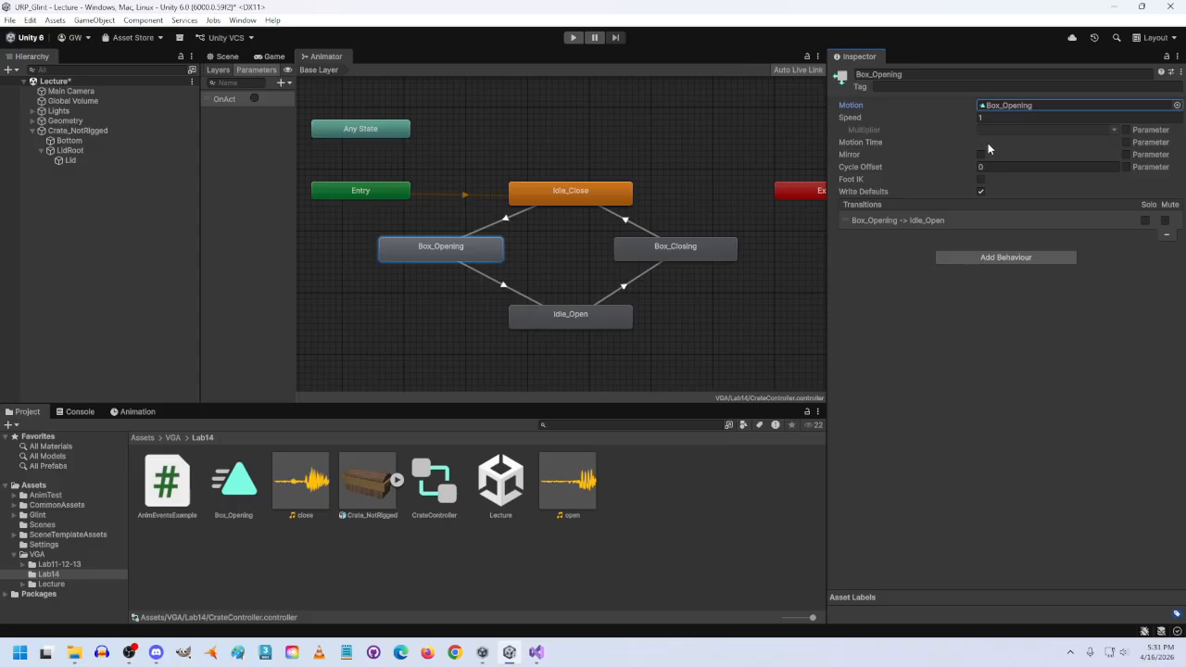
Open Crate_NotRigged's Box_Opening clip for animation editing, with the crate shown in the Scene view.
left_click(79, 130)
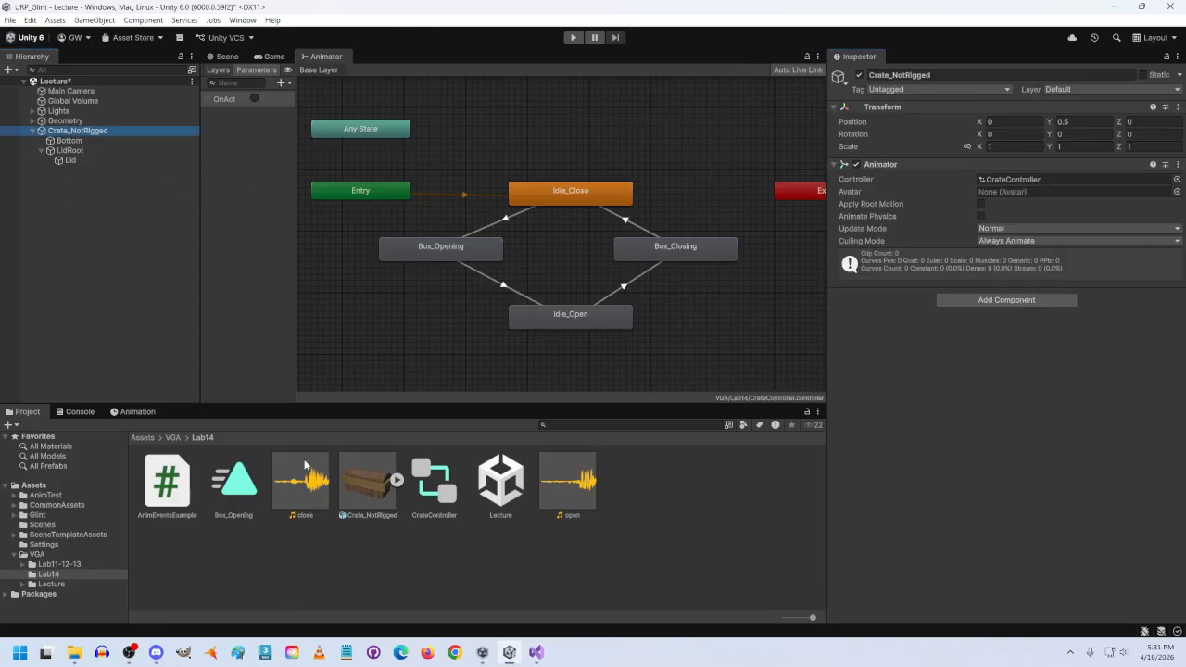
left_click(133, 411)
left_click(79, 130)
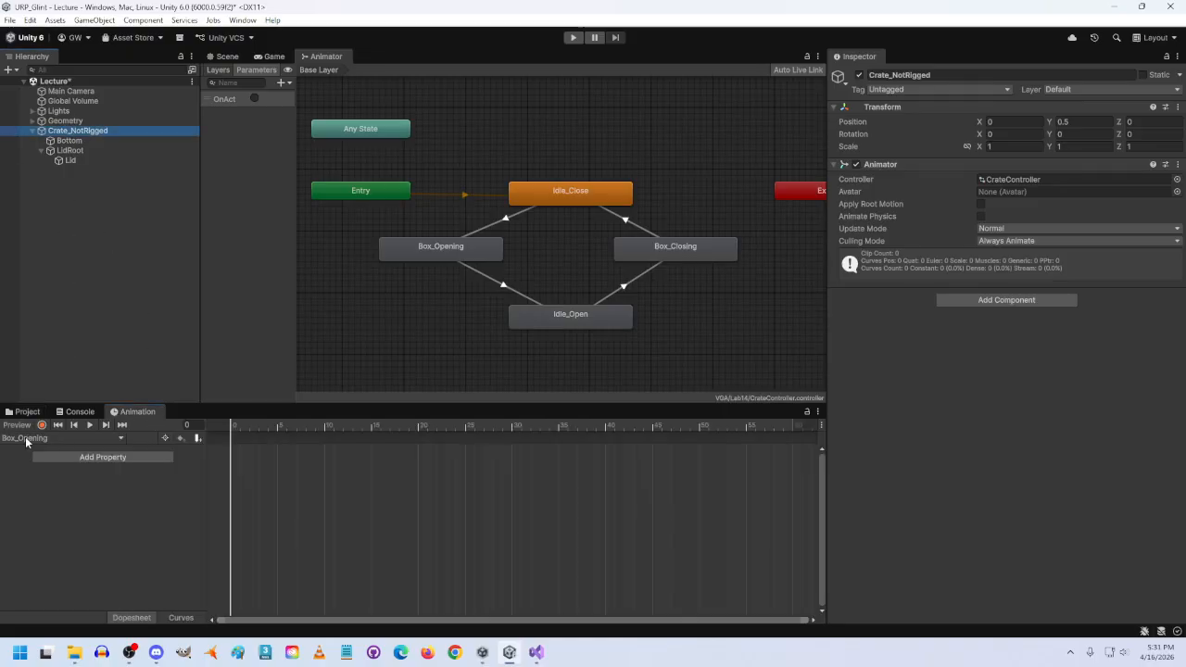
left_click(225, 58)
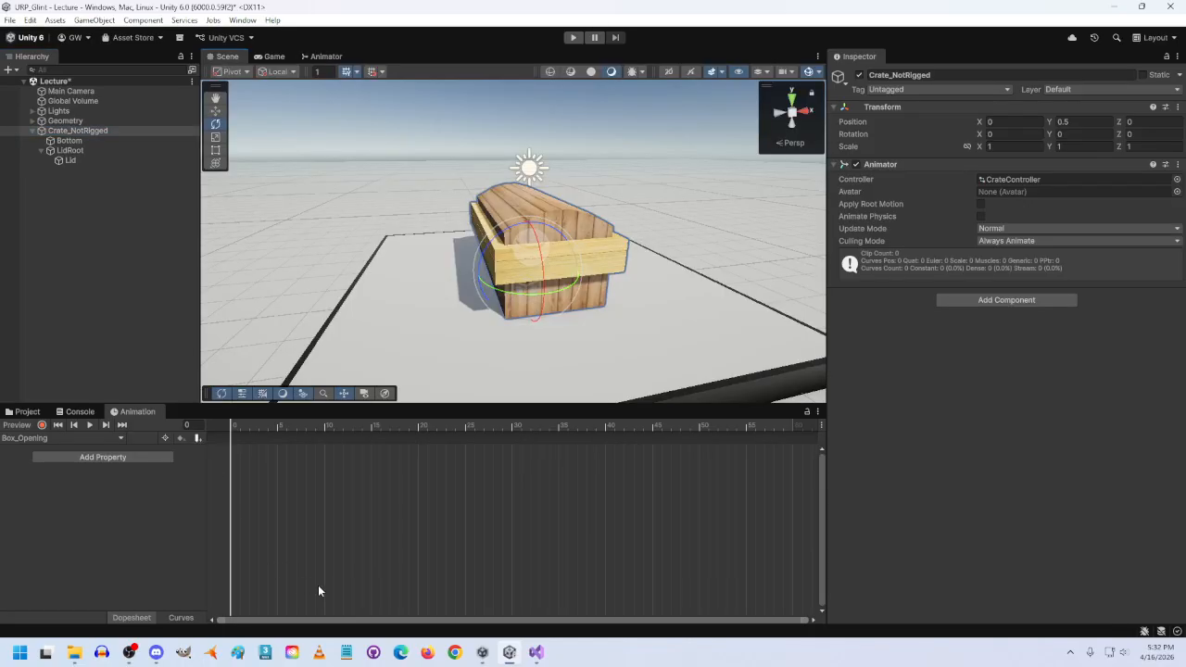
Add Crate_NotRigged's own Transform Rotation as an animated property of the Box_Opening clip.
left_click(137, 456)
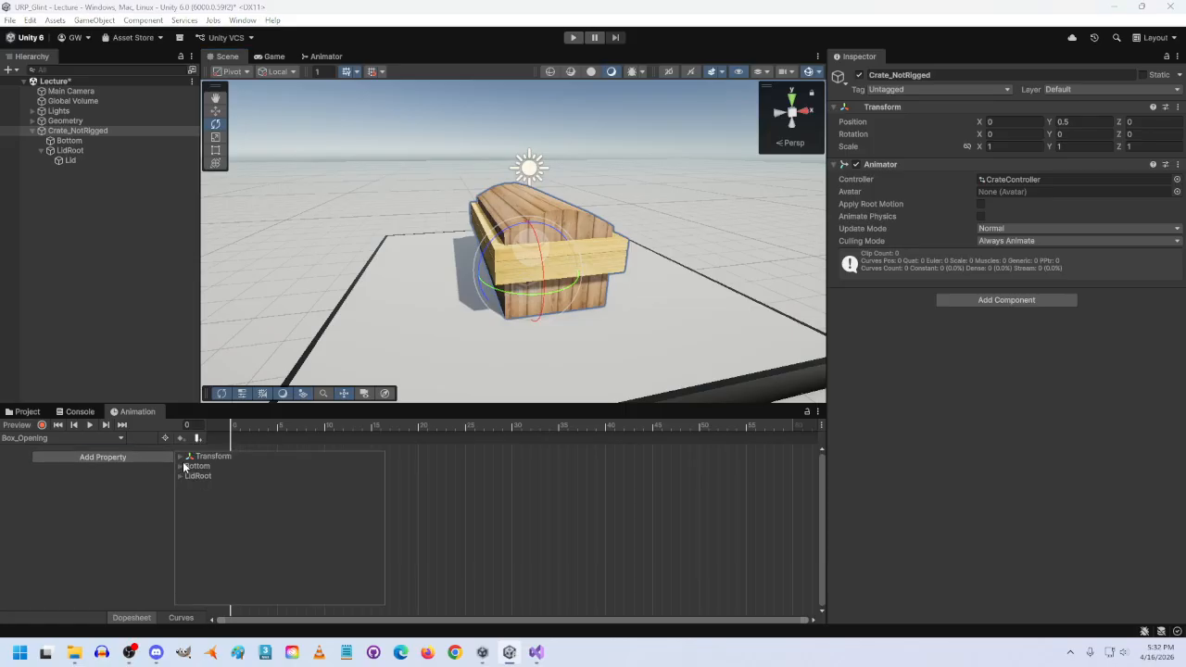
left_click(182, 457)
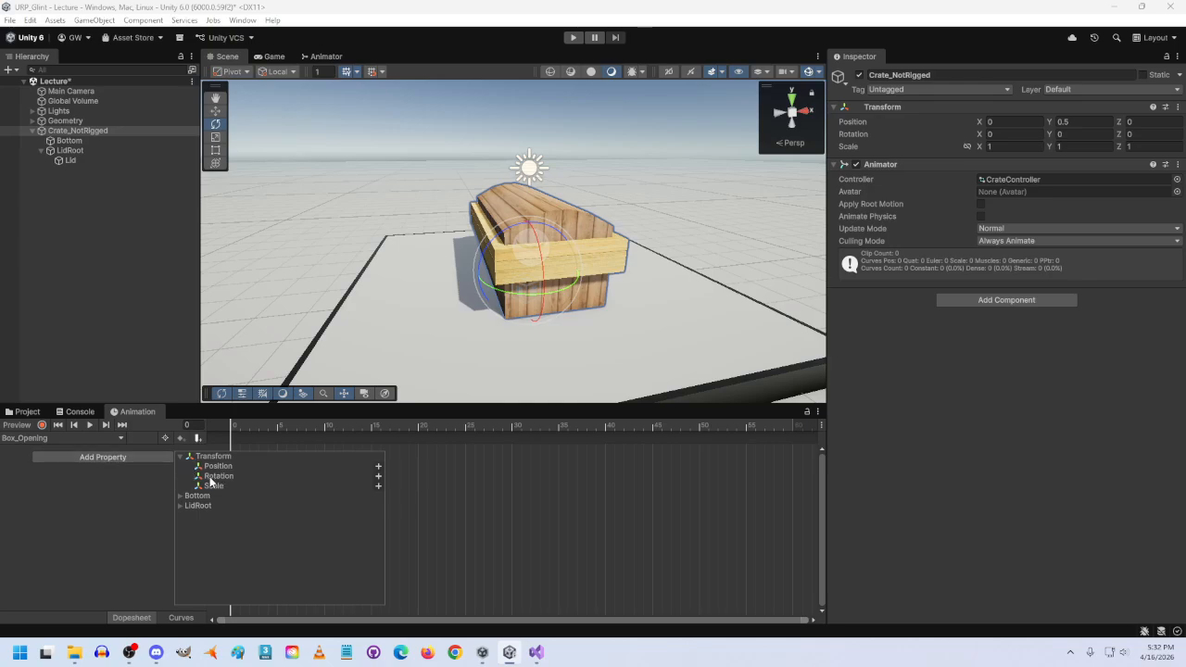
left_click(378, 477)
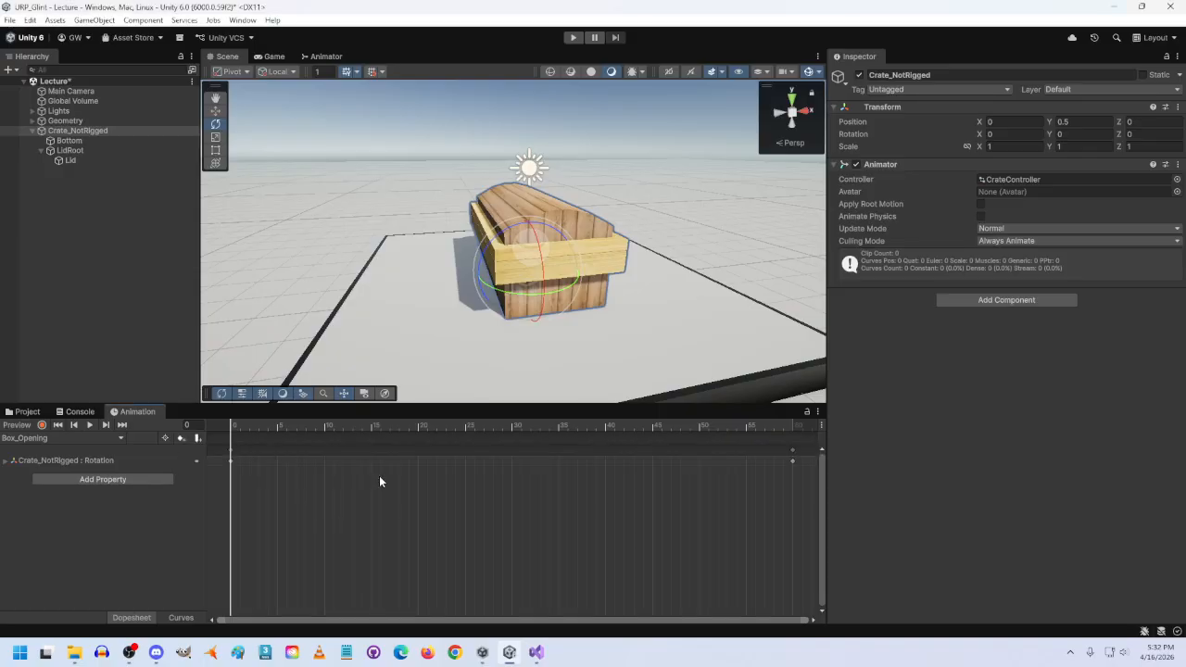
Move the Box_Opening clip's playhead to frame 19.
left_click(199, 425)
type("10")
key("Return")
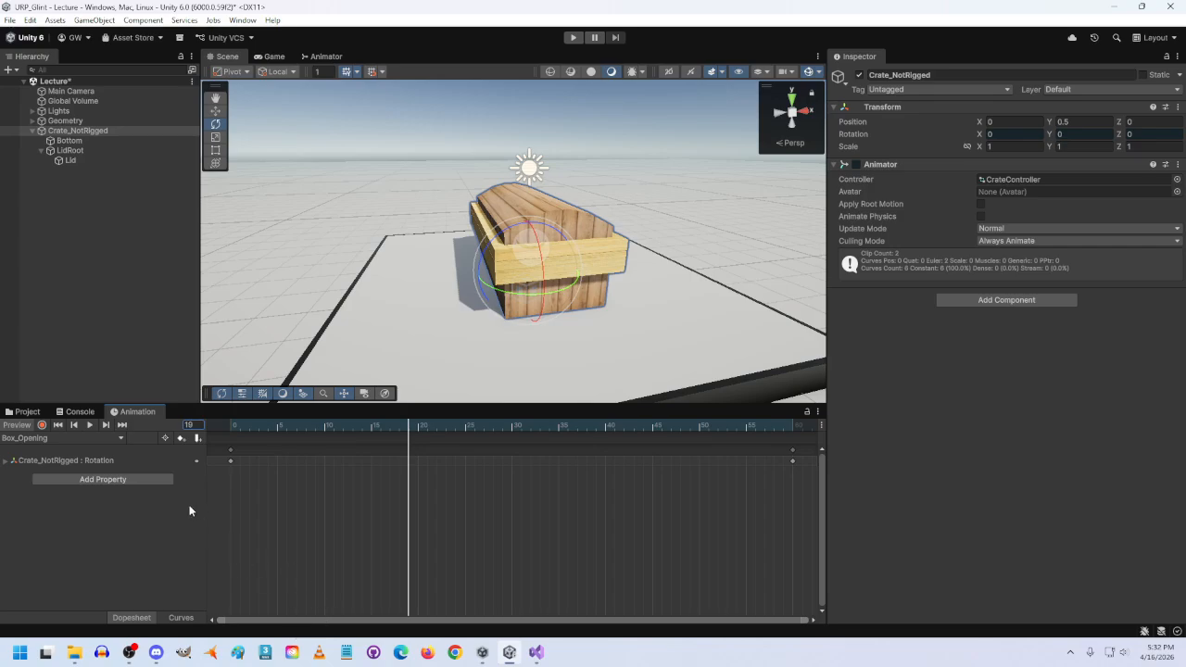
left_click(380, 425)
key("BackSpace")
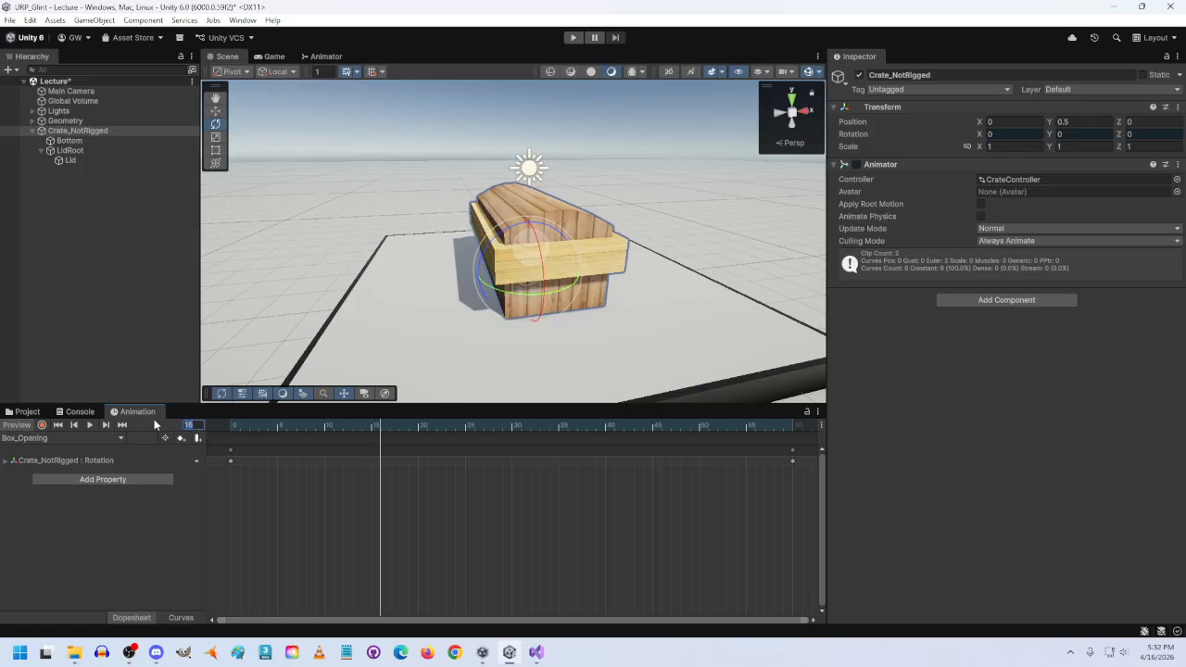
type("9")
key("Return")
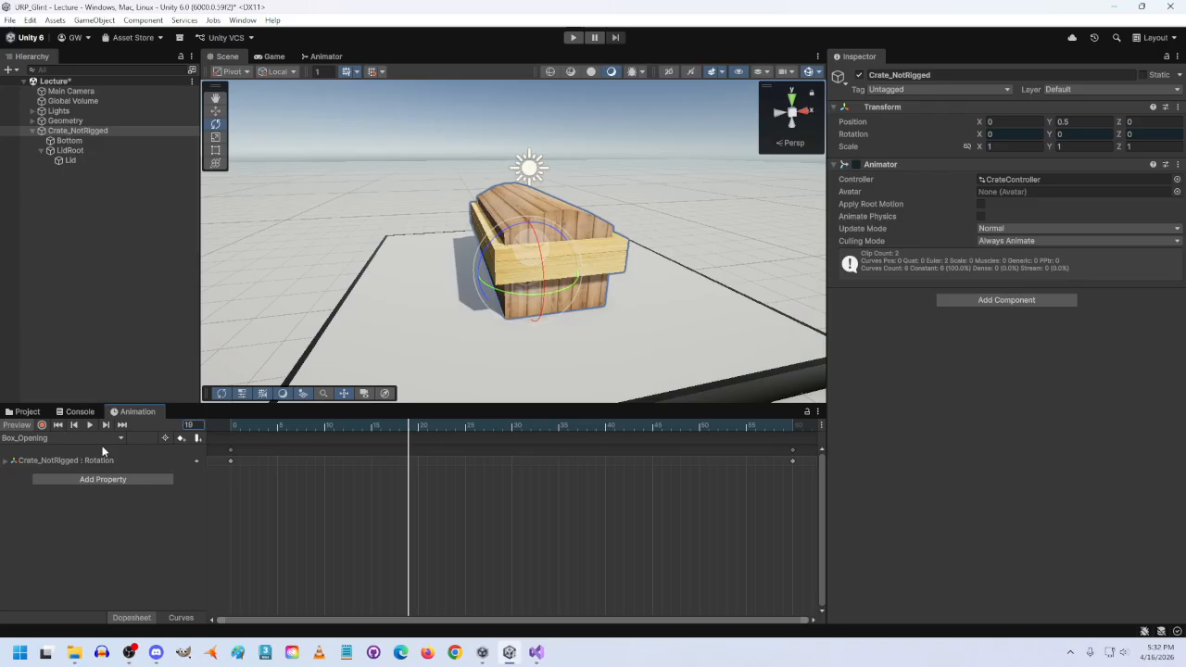
left_click_drag(495, 241, 468, 256)
key("ctrl+z")
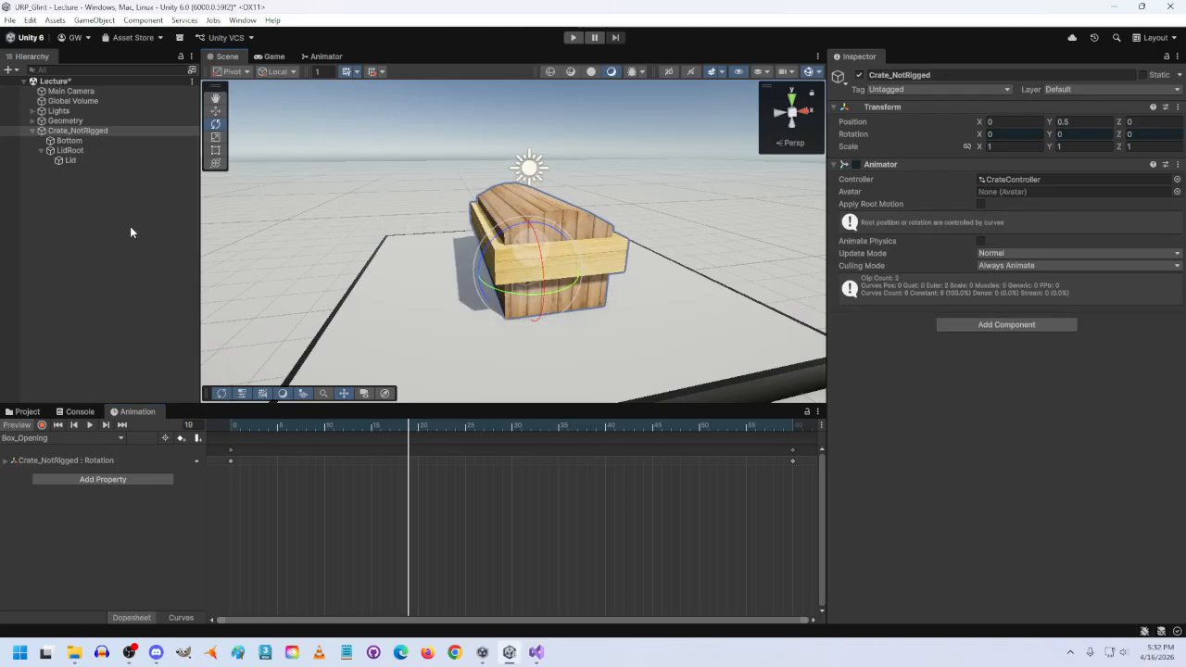
left_click(72, 150)
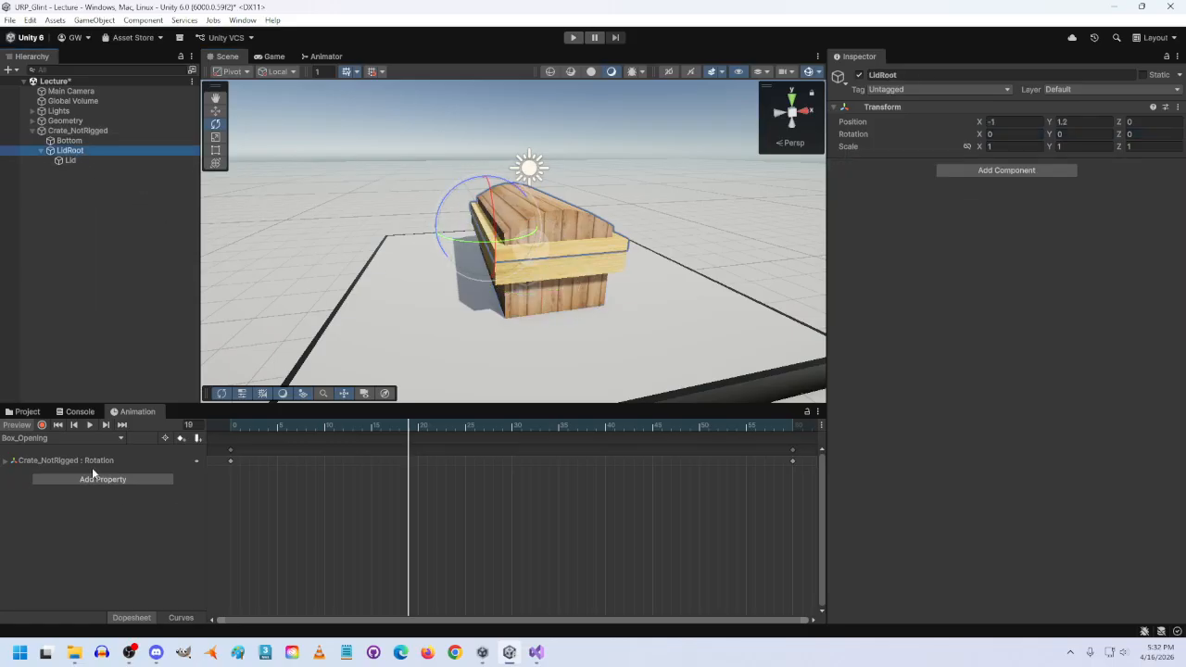
Remove the Crate_NotRigged rotation property from the Box_Opening clip.
left_click(52, 461)
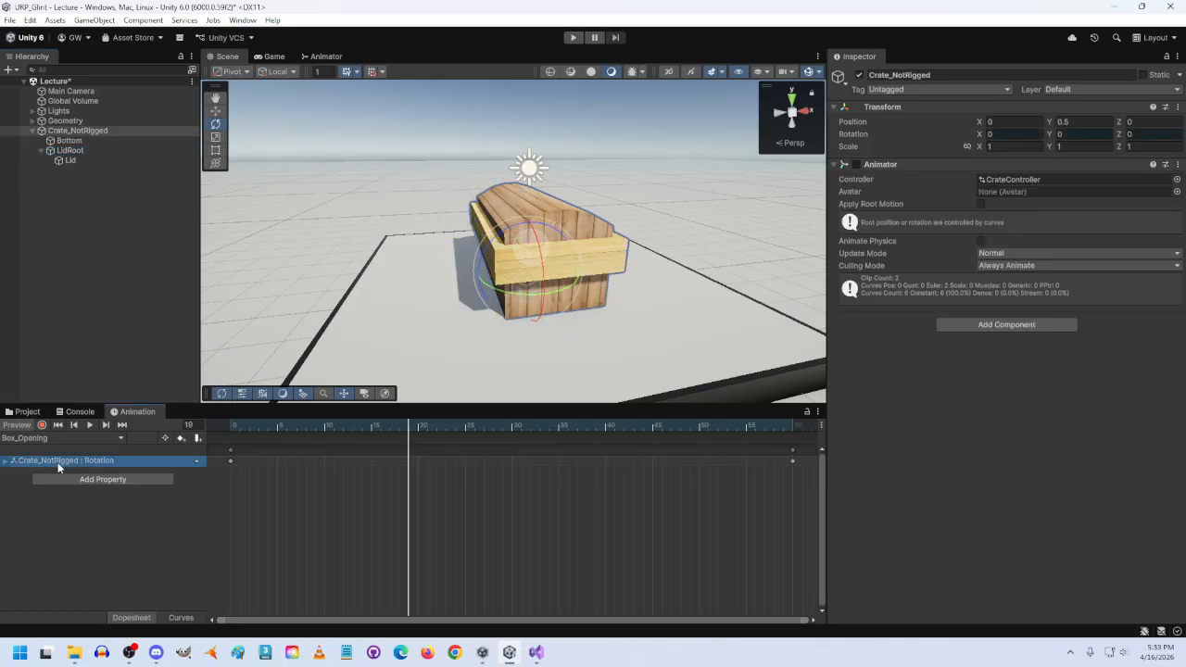
right_click(54, 461)
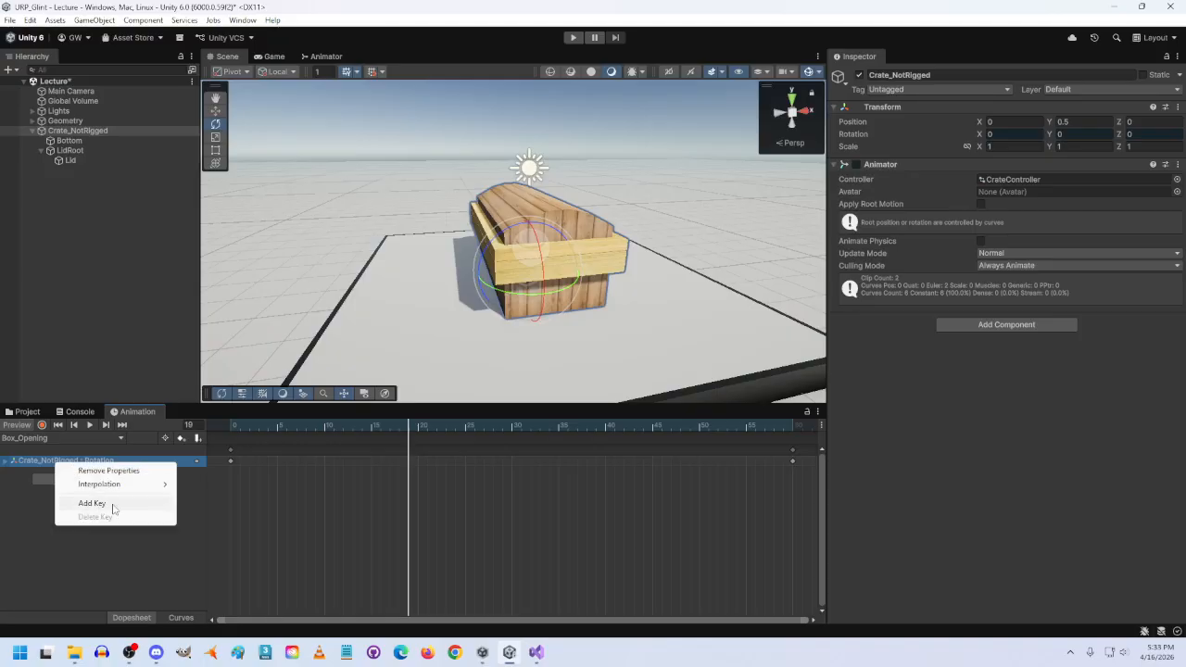
left_click(100, 472)
Add LidRoot's Transform Rotation property to the Box_Opening clip and add a keyframe at frame 19.
left_click(106, 460)
left_click(179, 477)
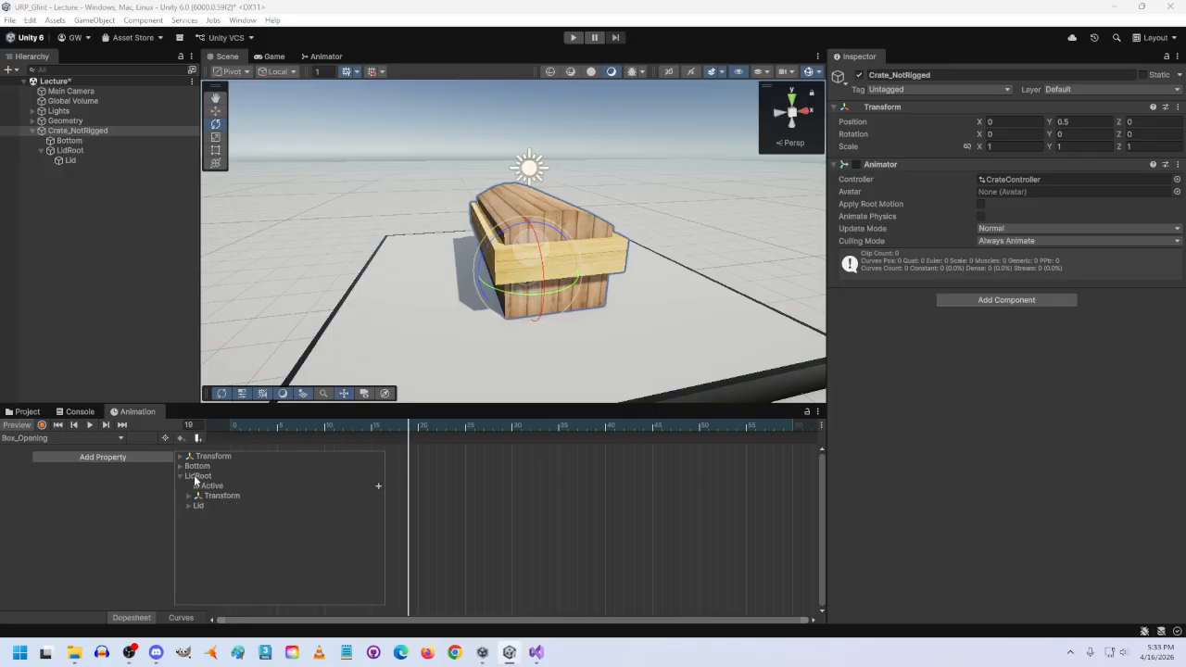
left_click(190, 498)
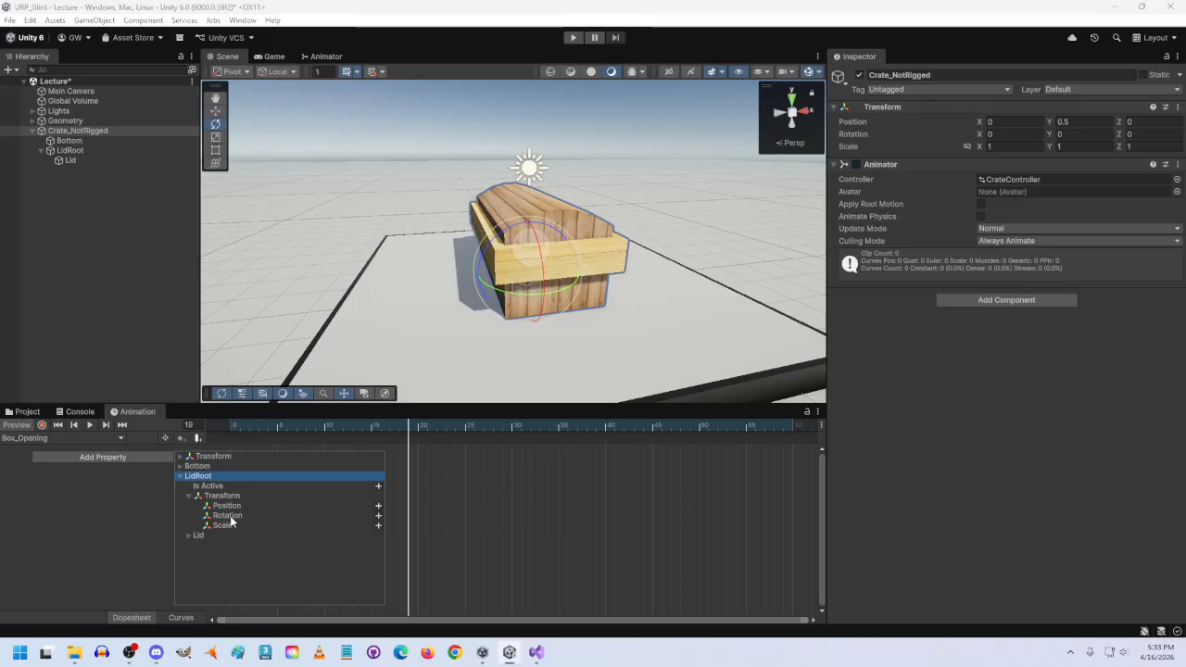
left_click(228, 518)
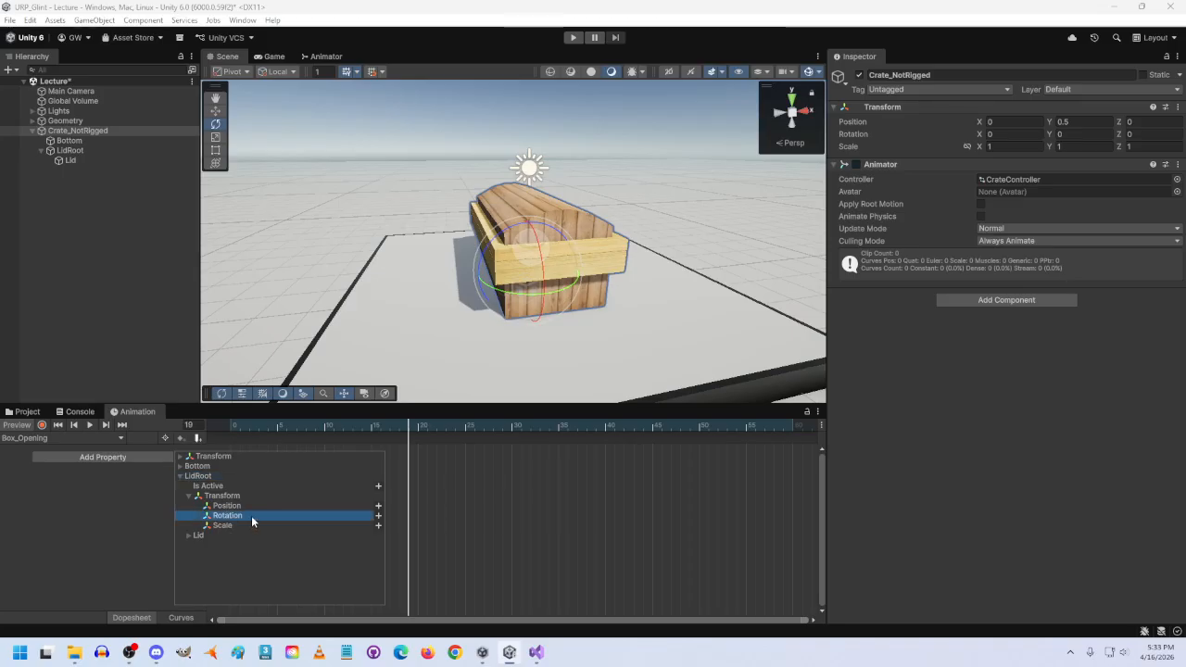
left_click(378, 516)
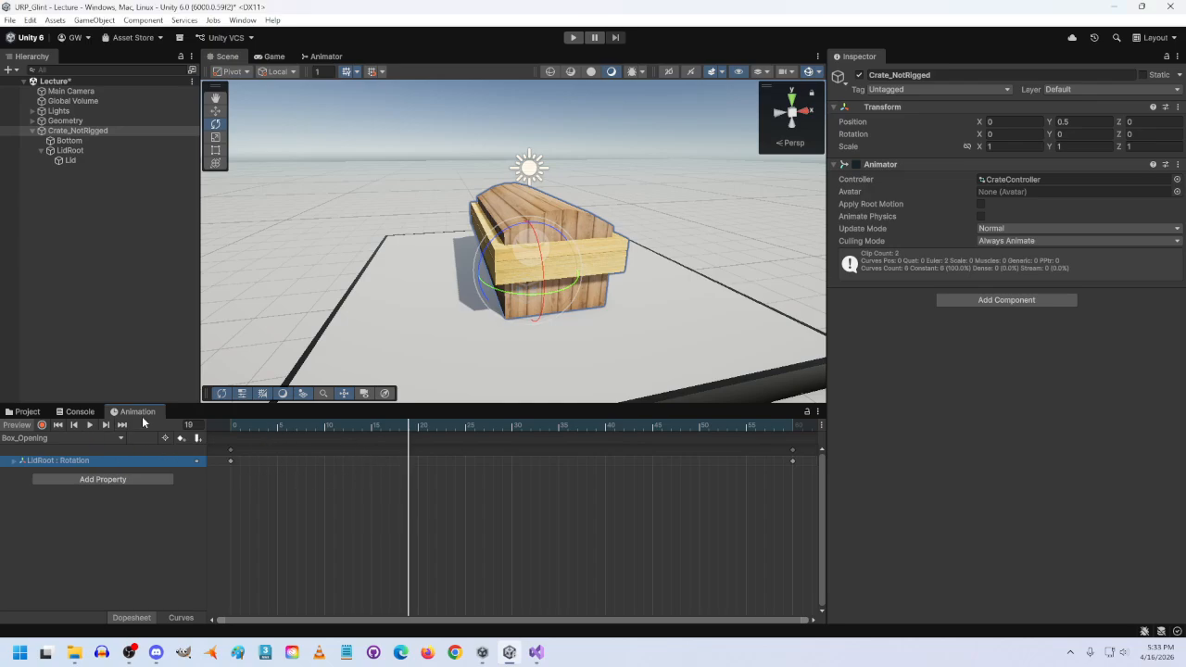
left_click(181, 439)
left_click(1145, 134)
type("12")
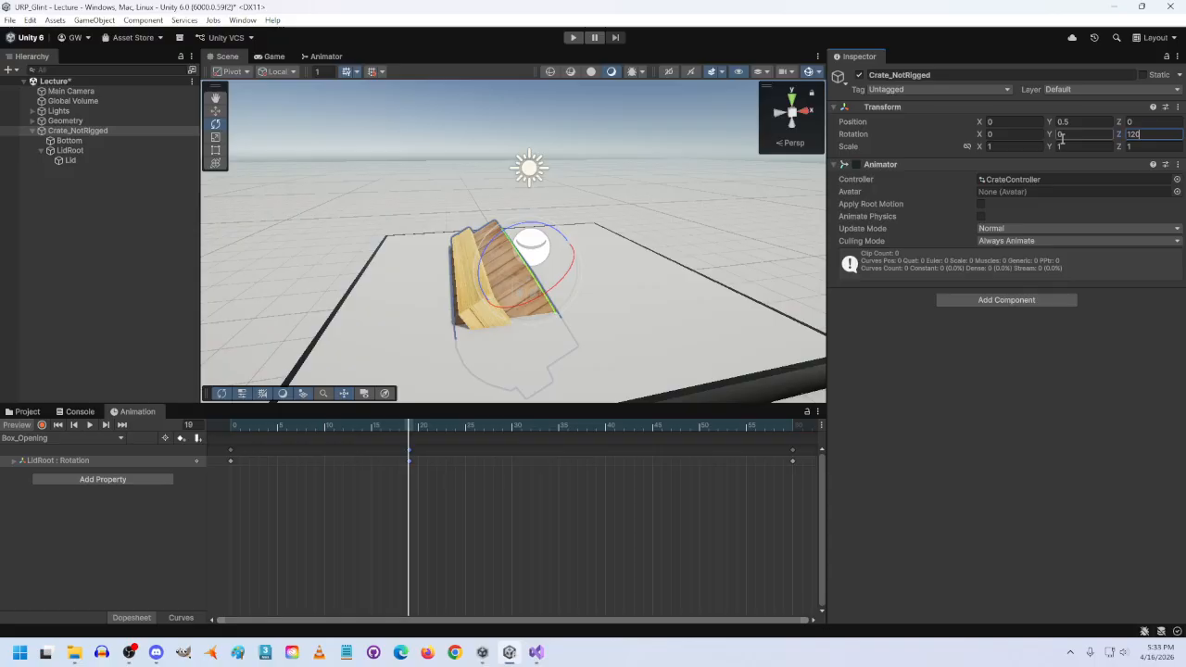
key("Escape")
Select LidRoot and try setting its Z rotation to 120 at frame 19 of the Box_Opening clip.
left_click(70, 150)
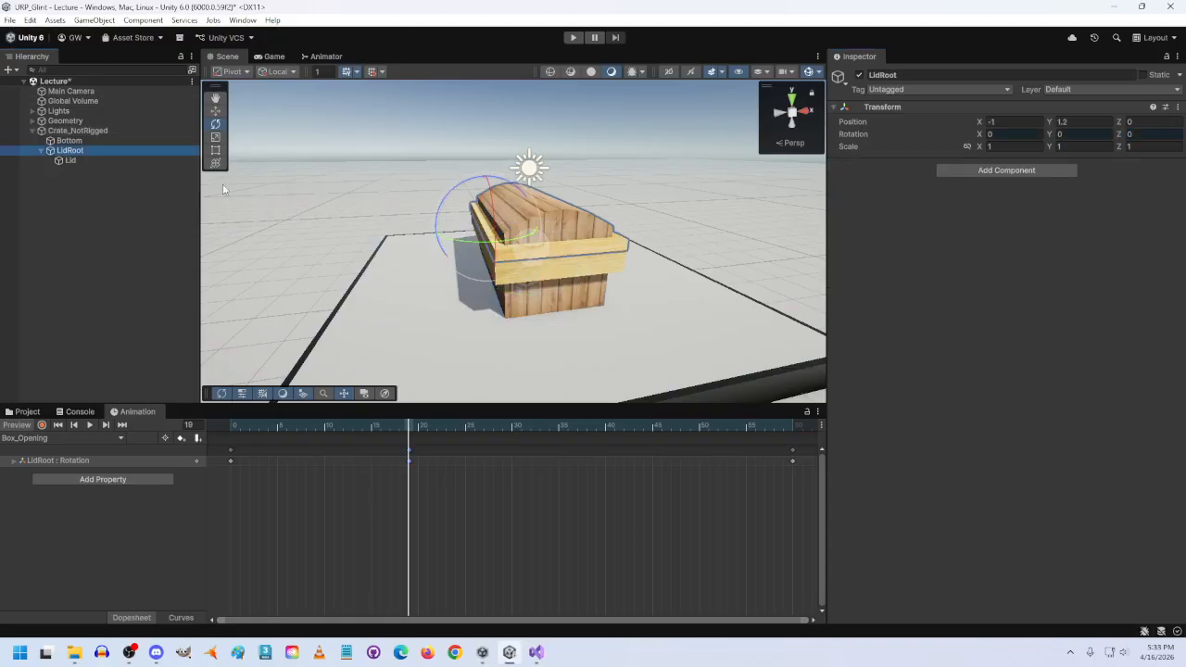
left_click(1147, 133)
type("120")
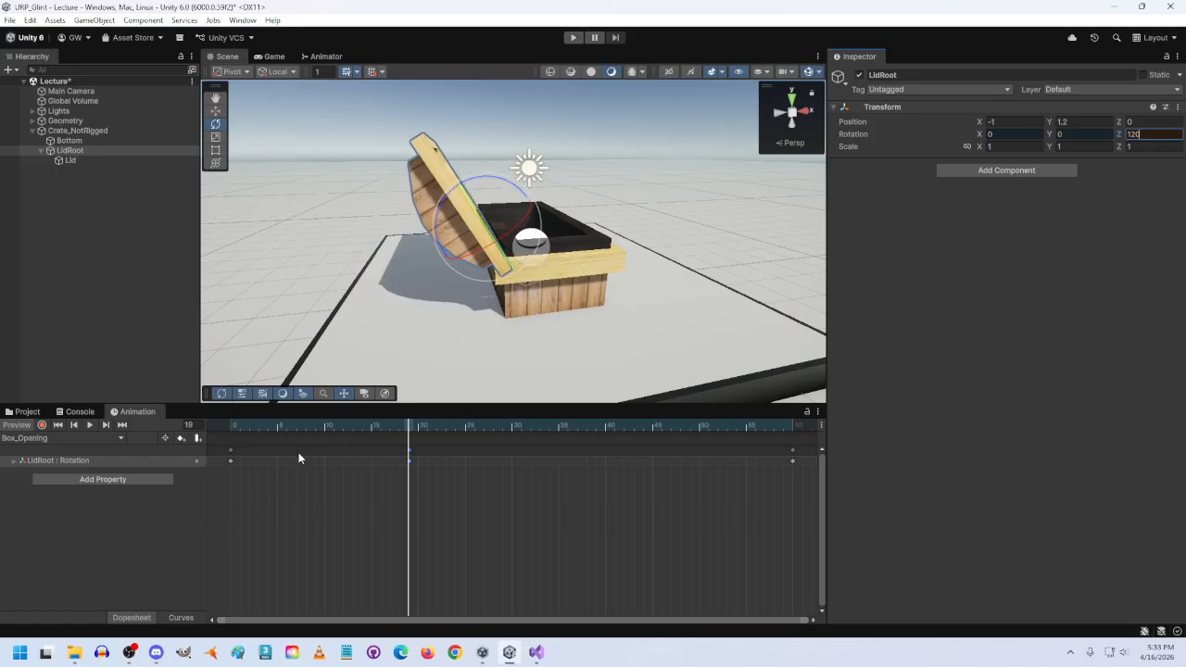
mouse_move(405, 425)
left_mouse_down()
mouse_move(341, 425)
mouse_move(417, 424)
mouse_move(405, 426)
mouse_move(406, 441)
left_mouse_up()
left_click(409, 453)
left_click(413, 458)
left_click(409, 461)
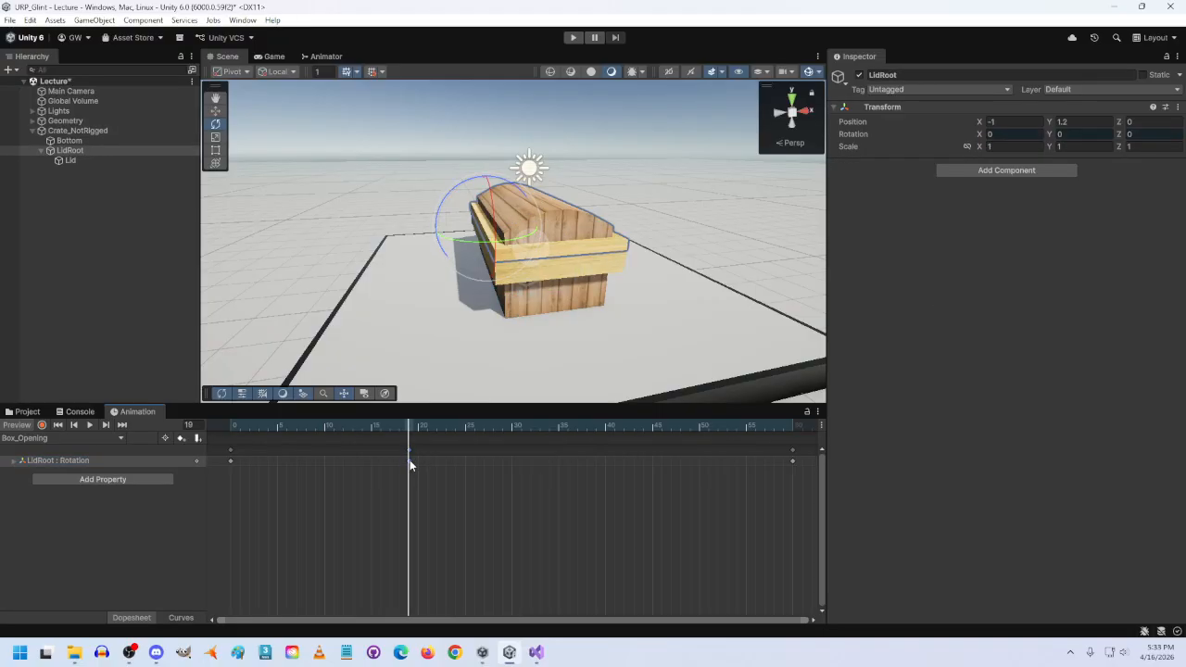
Set LidRoot's Z rotation to 120 and record it as a keyframe at frame 19 of Box_Opening.
left_click(1149, 134)
type("120")
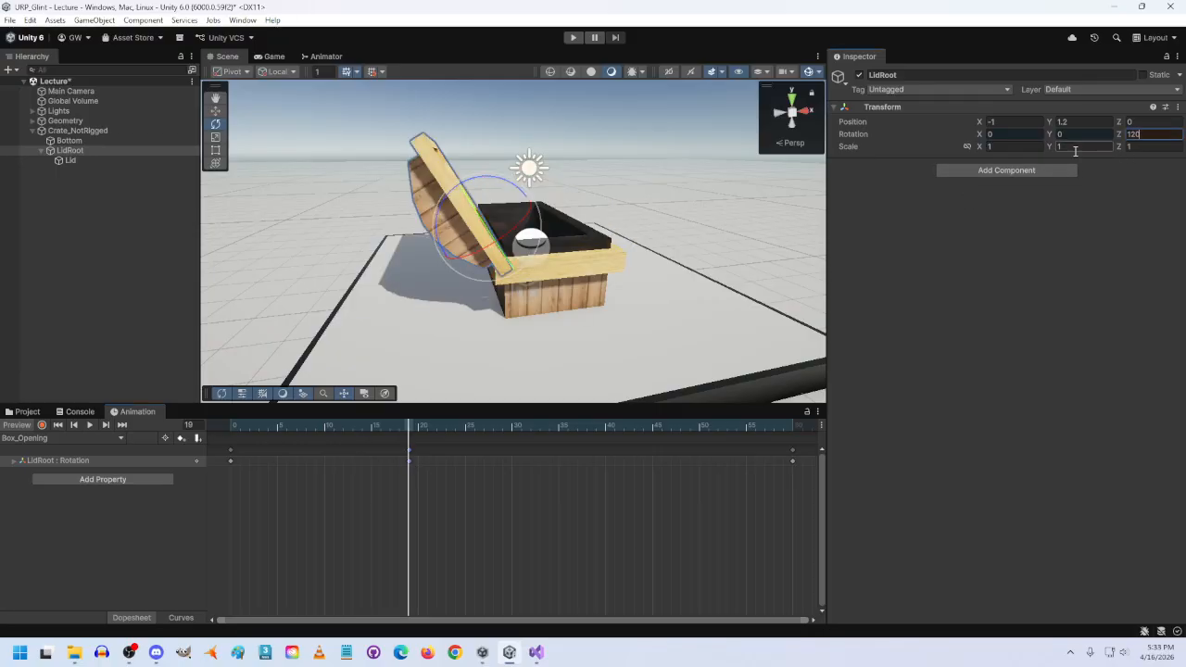
left_click(180, 439)
Return the Box_Opening playhead to frame 0 and delete the clip's keyframe at frame 60.
left_click_drag(409, 425, 231, 424)
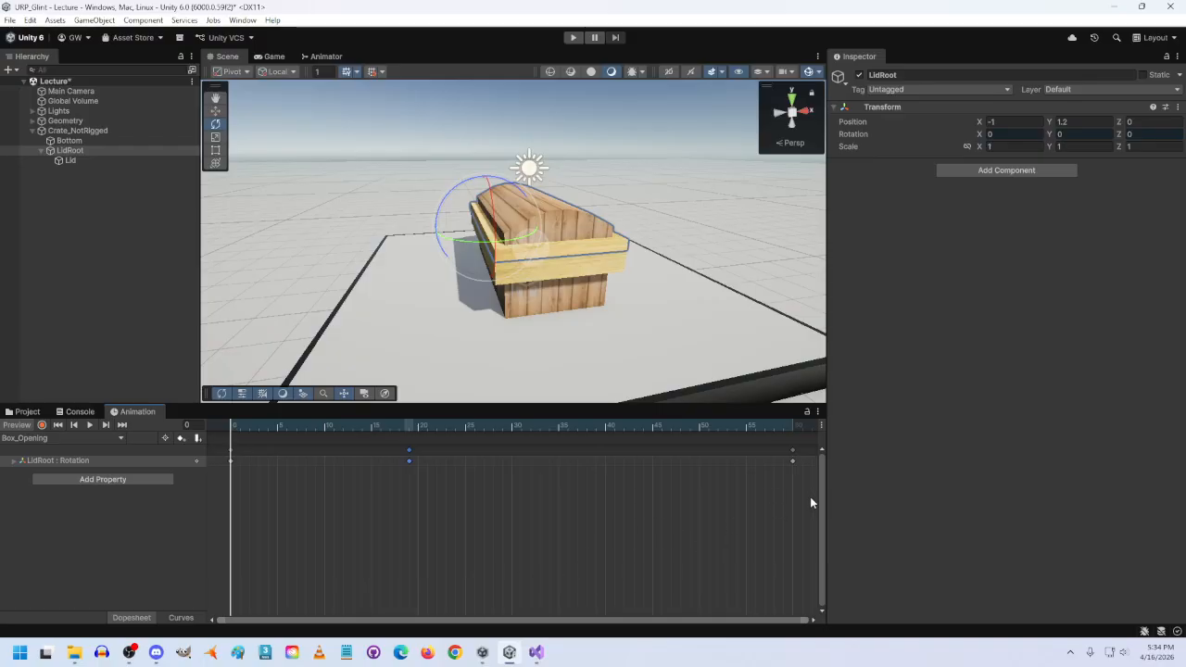
left_click_drag(801, 504, 784, 445)
key("Delete")
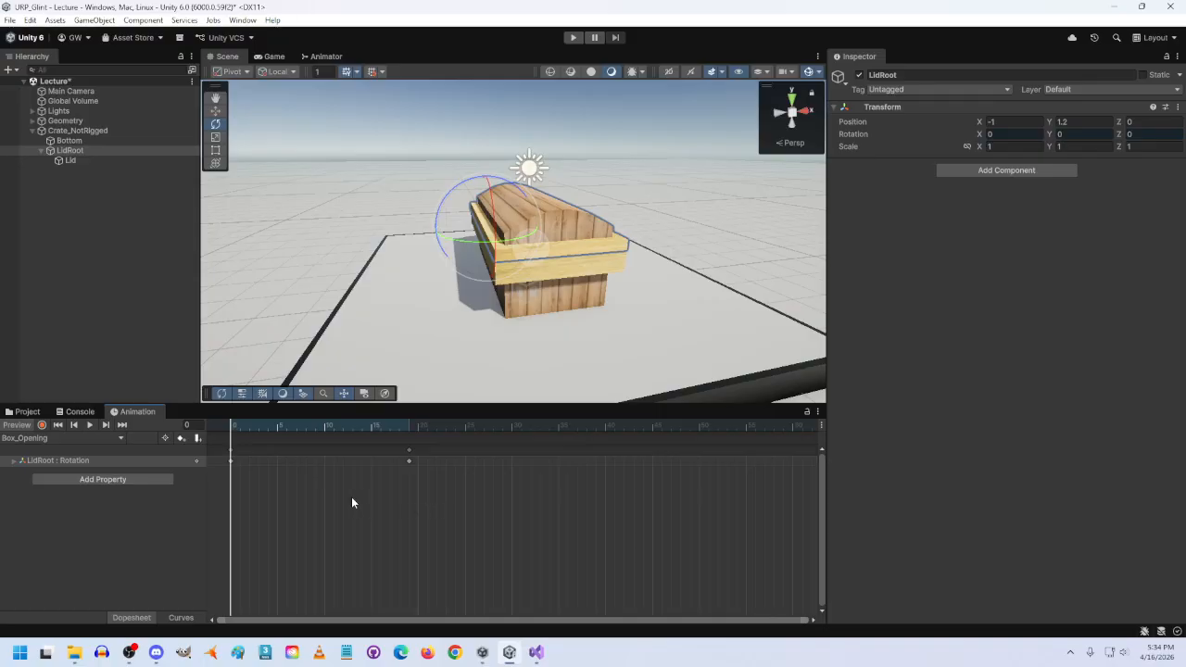
Duplicate the Box_Opening clip in the Lab14 folder.
left_click(20, 411)
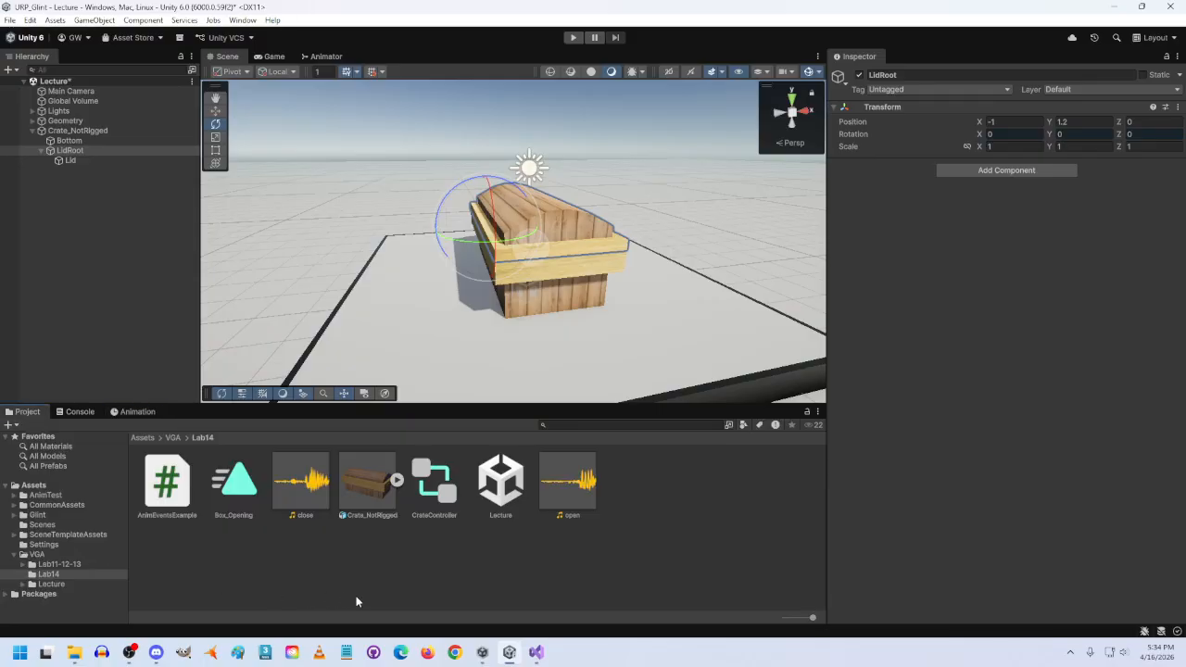
right_click(251, 493)
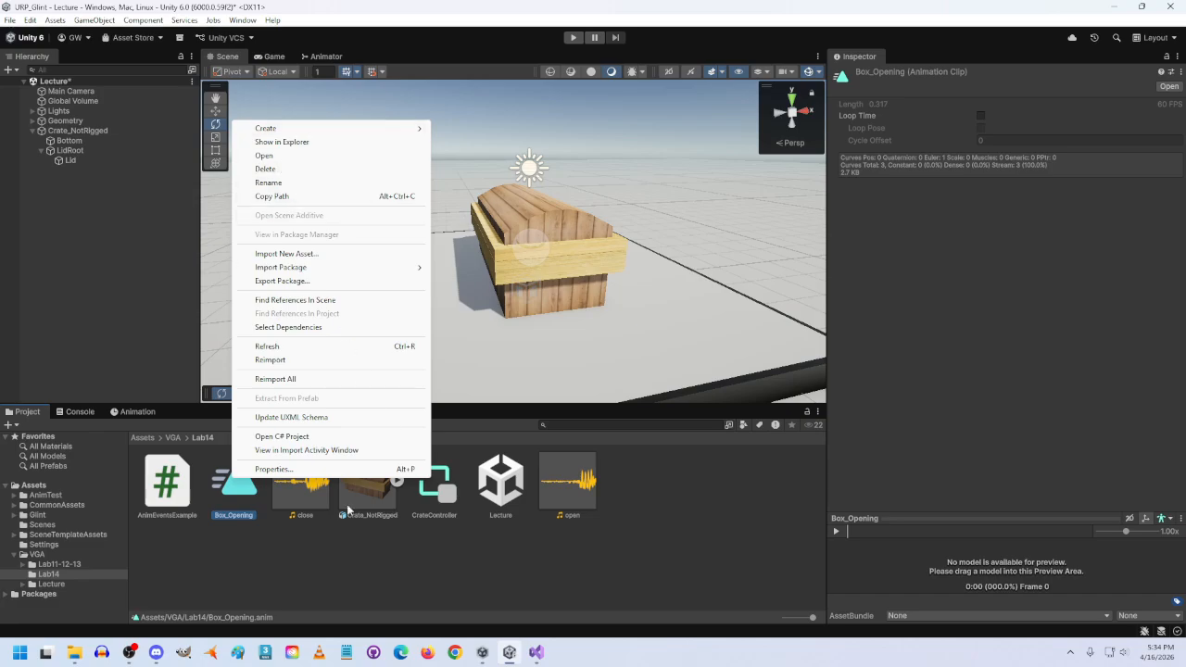
left_click(227, 551)
key("ctrl+d")
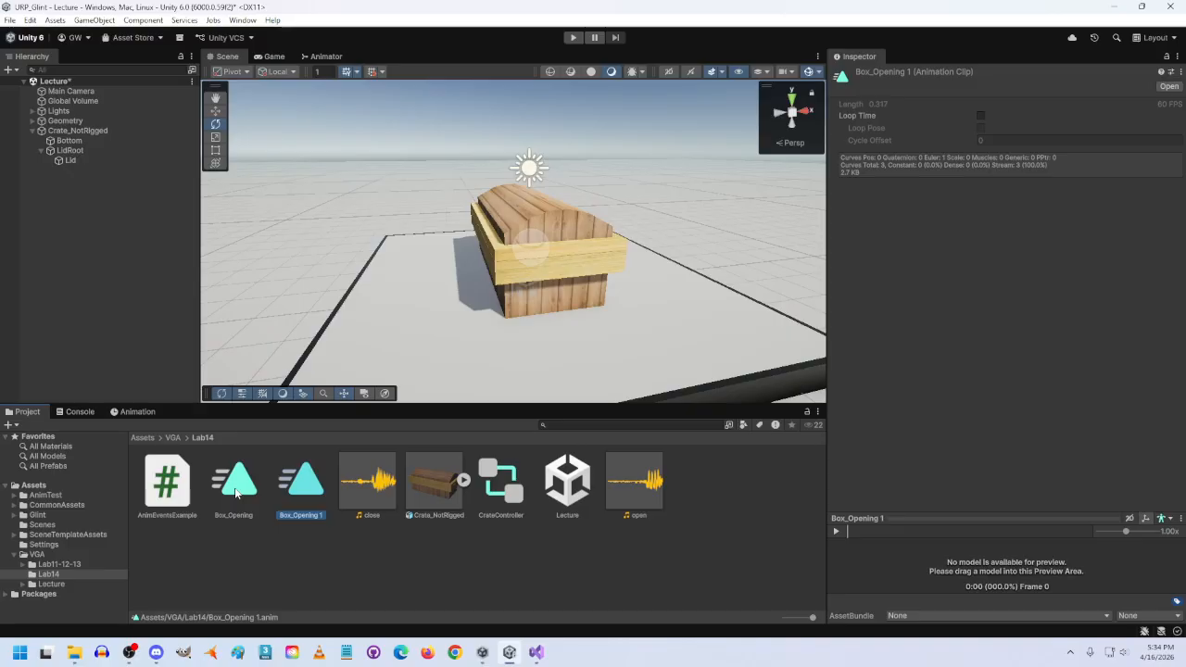
Rename the duplicated Box_Opening clip as Box_Closing.
right_click(306, 516)
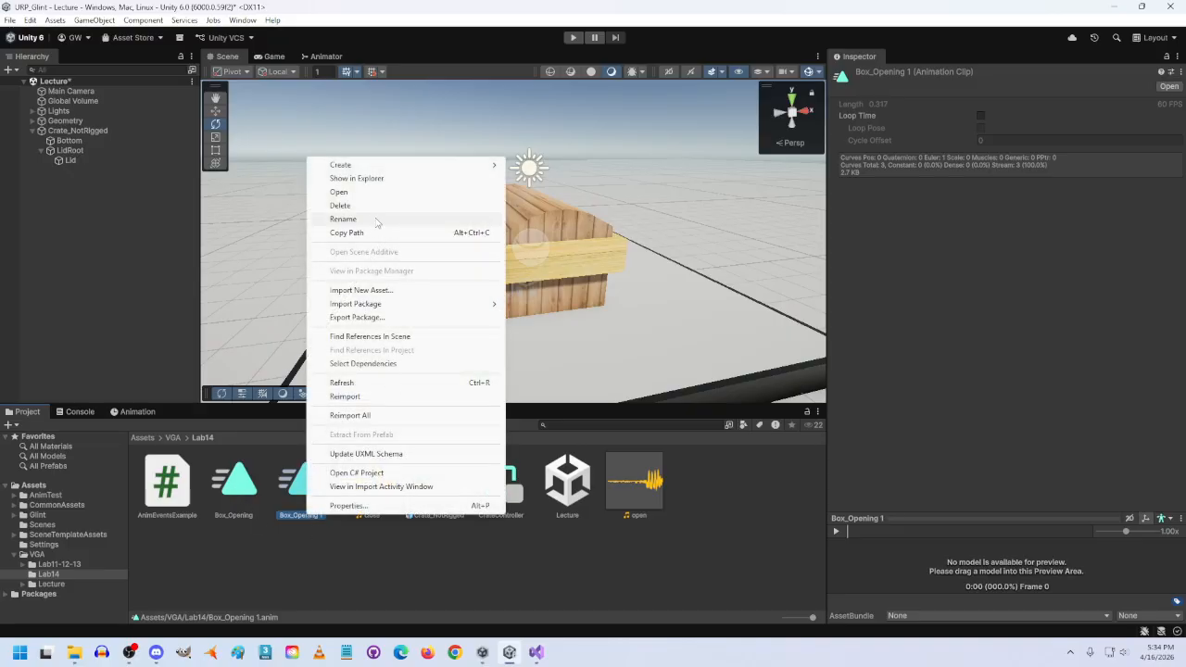
left_click(344, 219)
type("Box_Open")
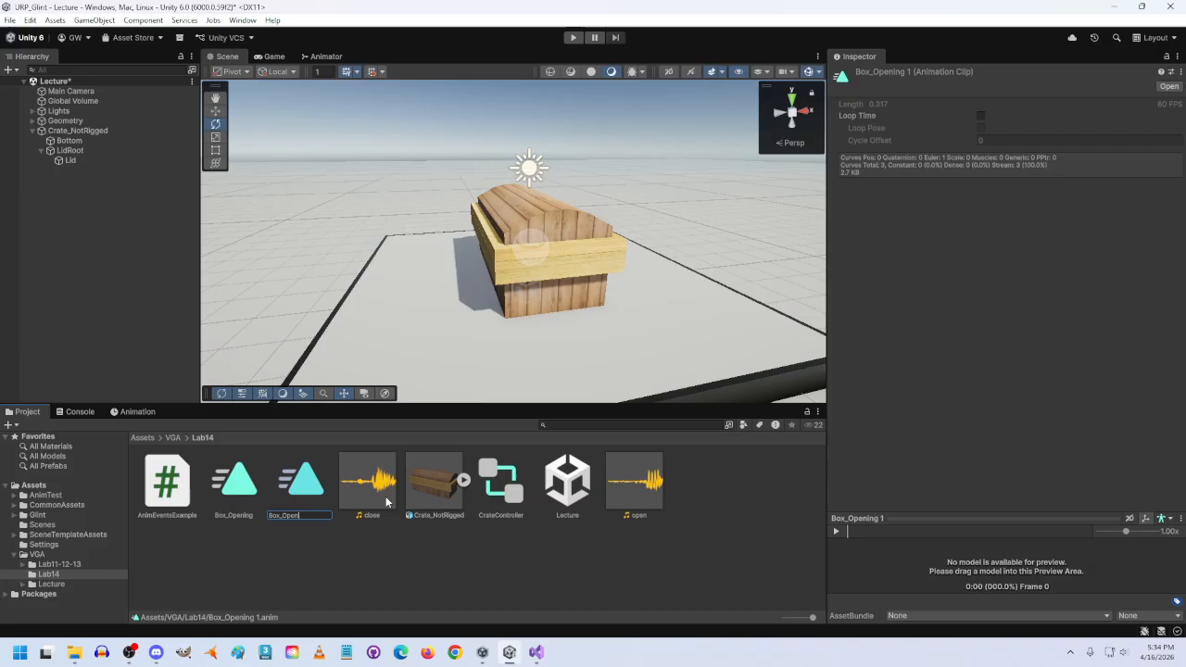
key("BackSpace")
key("BackSpace")
key("BackSpace")
key("BackSpace")
type("Closing")
key("Return")
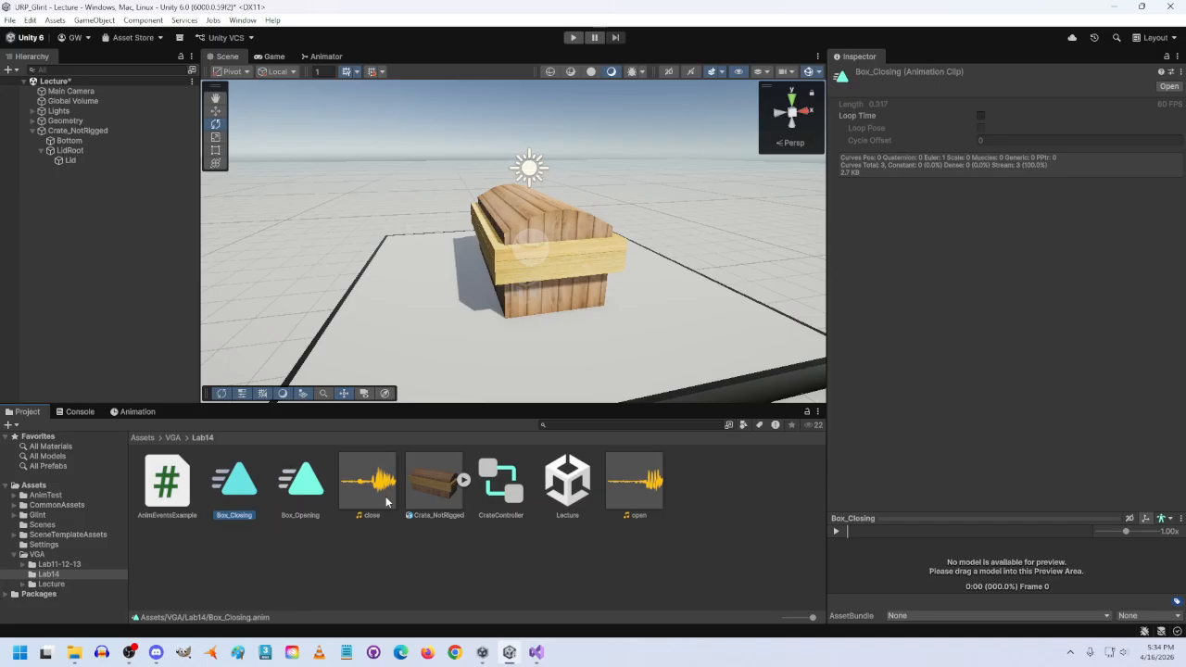
Show the Box_Closing clip's timeline and try to edit its start and end keyframes.
left_click(132, 411)
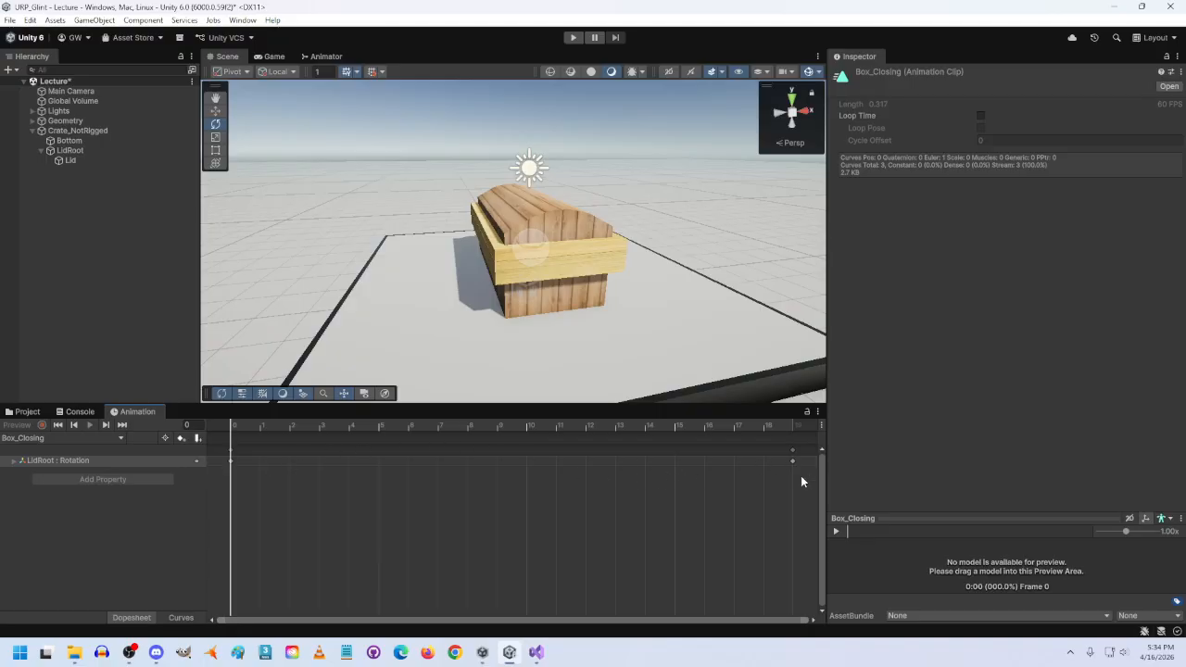
mouse_move(801, 477)
left_mouse_down()
mouse_move(772, 444)
mouse_move(259, 456)
mouse_move(795, 474)
left_mouse_up()
left_click(261, 461)
left_click_drag(261, 461, 219, 459)
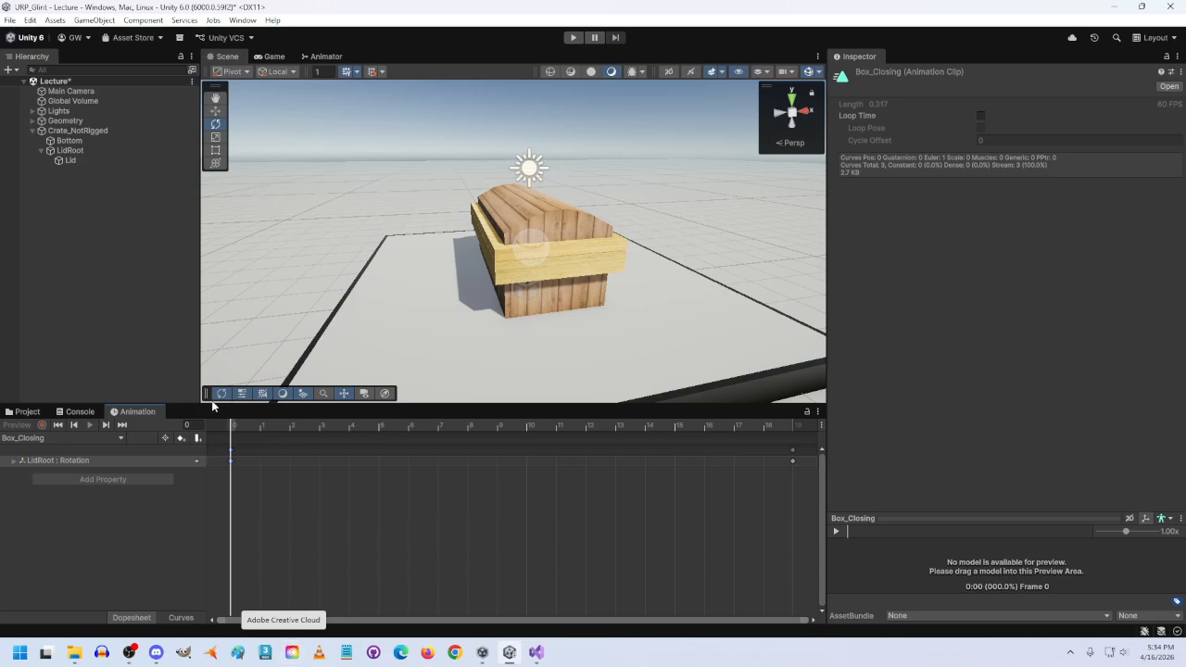
mouse_move(244, 421)
left_mouse_down()
mouse_move(350, 427)
mouse_move(213, 439)
mouse_move(260, 434)
mouse_move(236, 436)
left_mouse_up()
Select LidRoot under Crate_NotRigged and move Box_Opening's frame 0 rotation keyframe to frame 18.
left_click(61, 130)
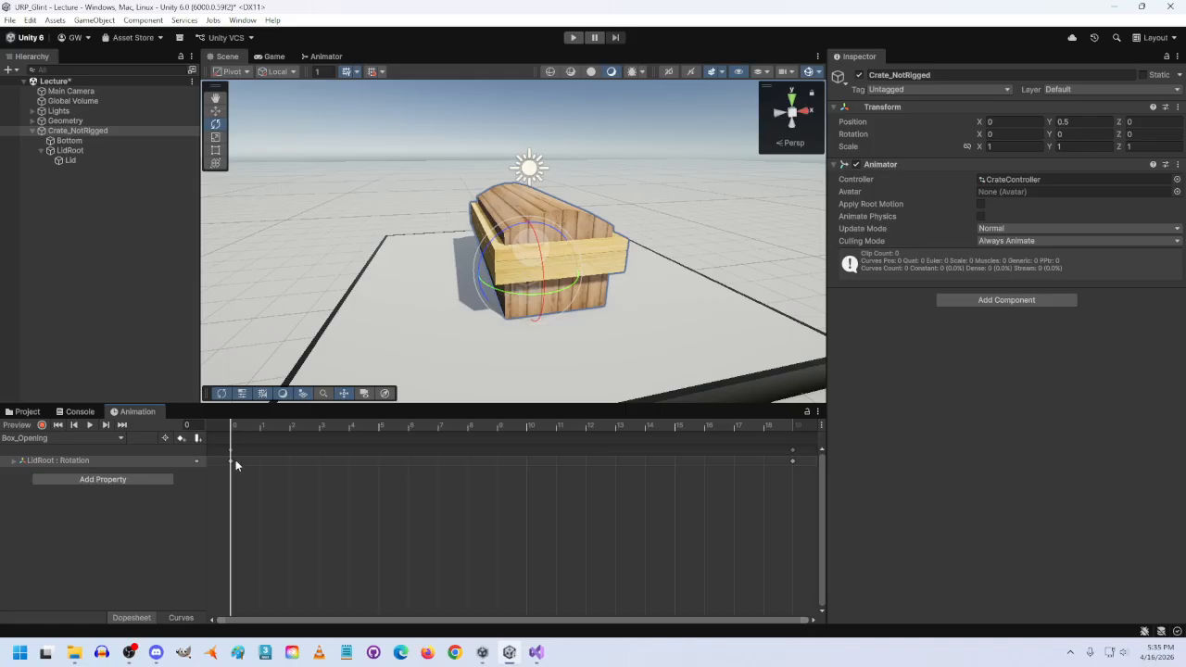
left_click(75, 151)
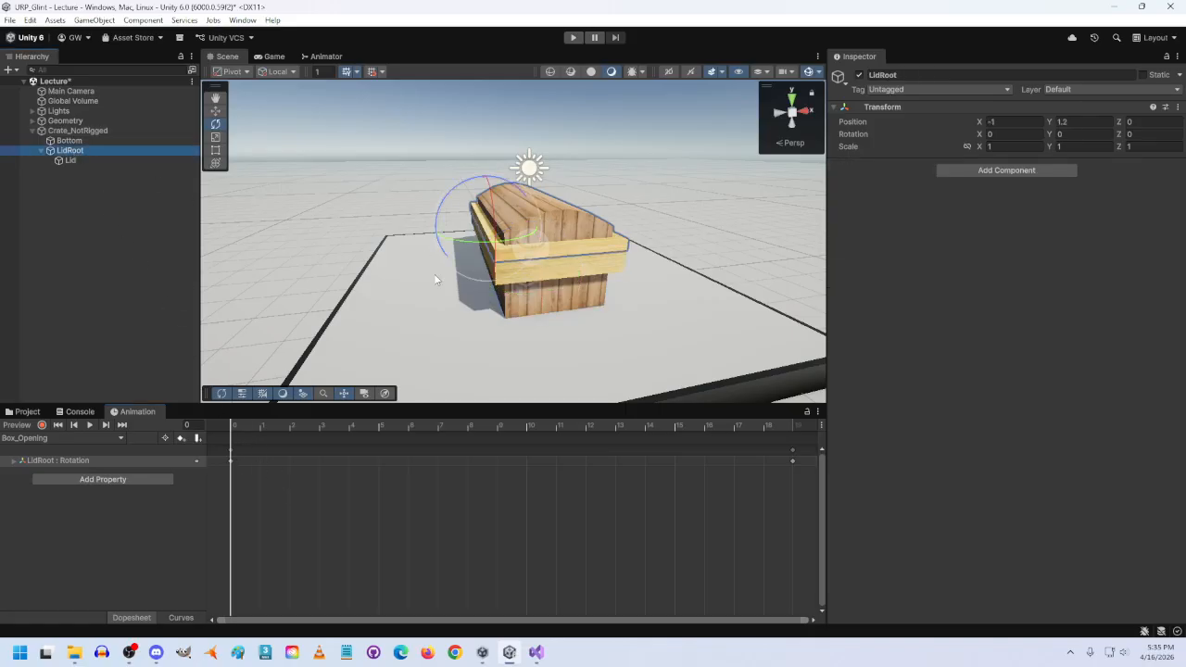
mouse_move(231, 427)
left_mouse_down()
mouse_move(794, 423)
mouse_move(231, 413)
left_mouse_up()
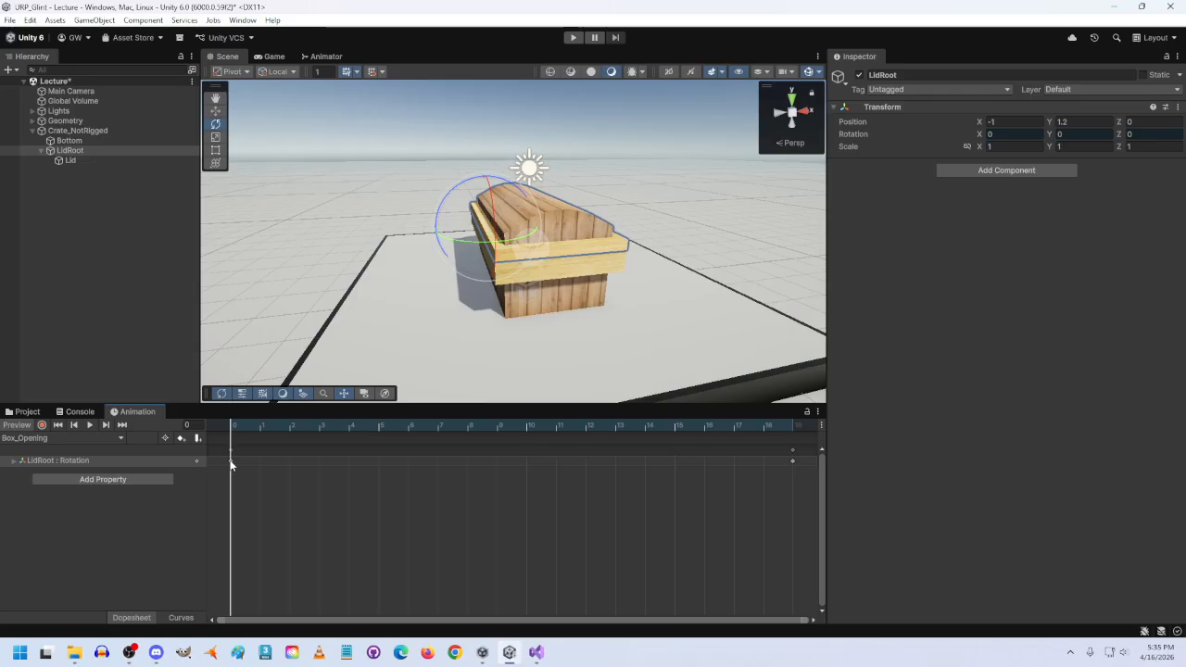
left_click_drag(243, 474, 217, 445)
left_click_drag(549, 459, 758, 455)
Move Box_Opening's frame 19 keyframe to frame 0 and its frame 18 keyframe to frame 19, and scrub through the motion.
left_click(803, 484)
left_click_drag(794, 463, 639, 457)
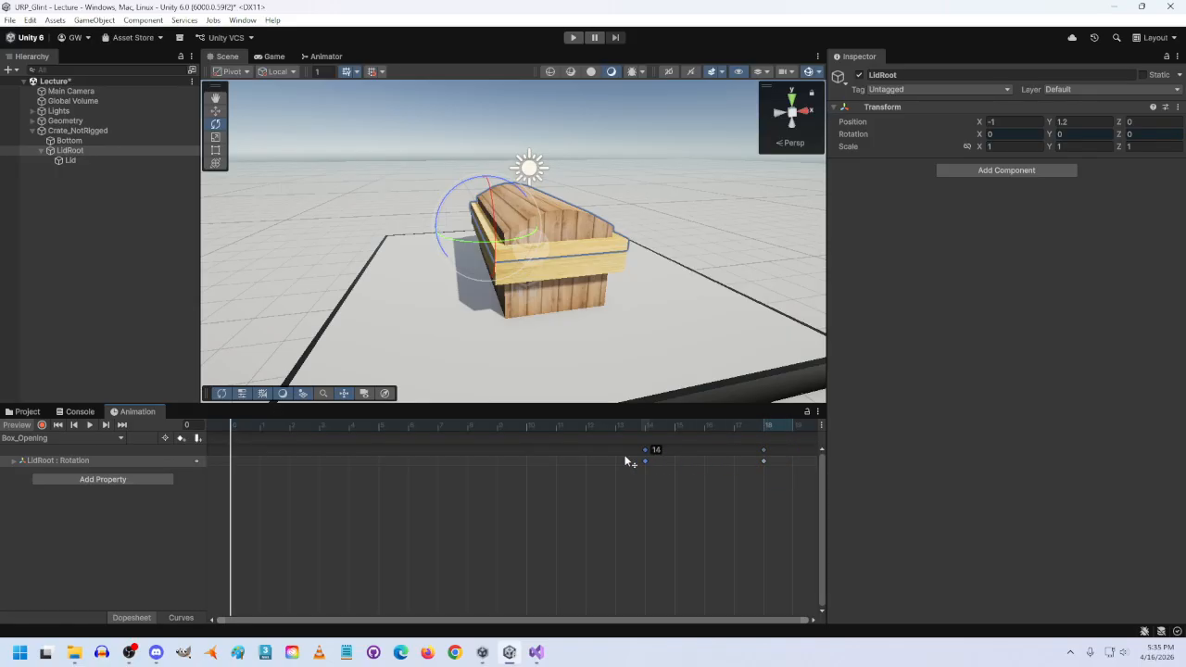
left_click_drag(283, 458, 233, 454)
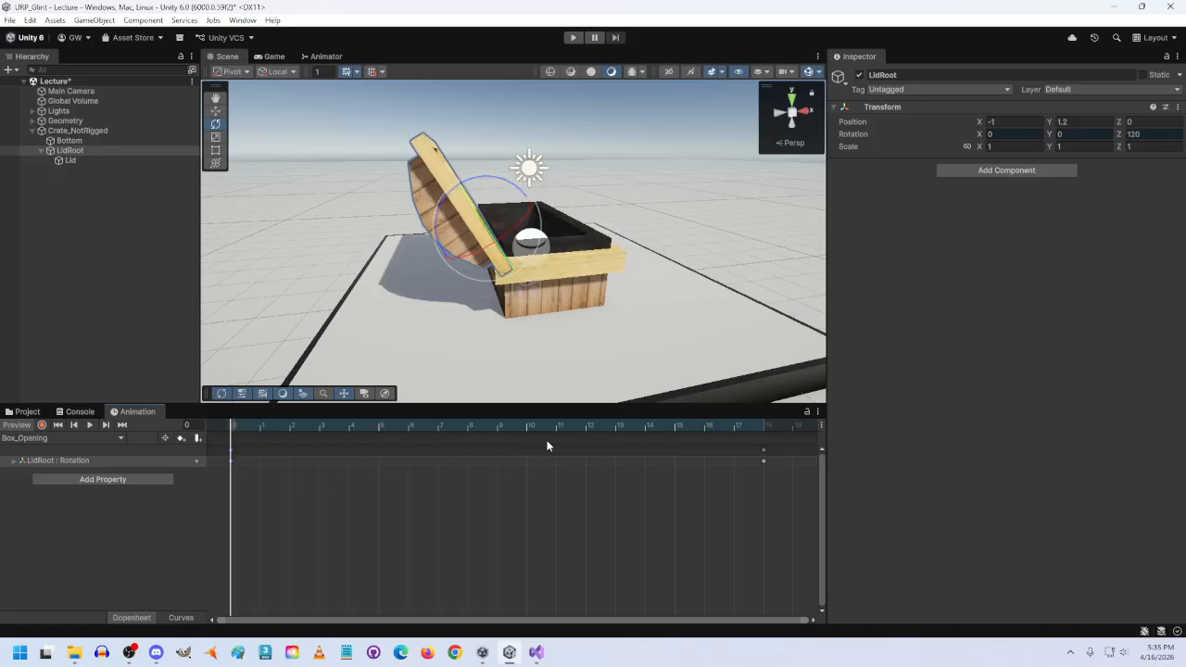
left_click_drag(763, 462, 796, 458)
left_click_drag(241, 427, 467, 426)
left_click(233, 426)
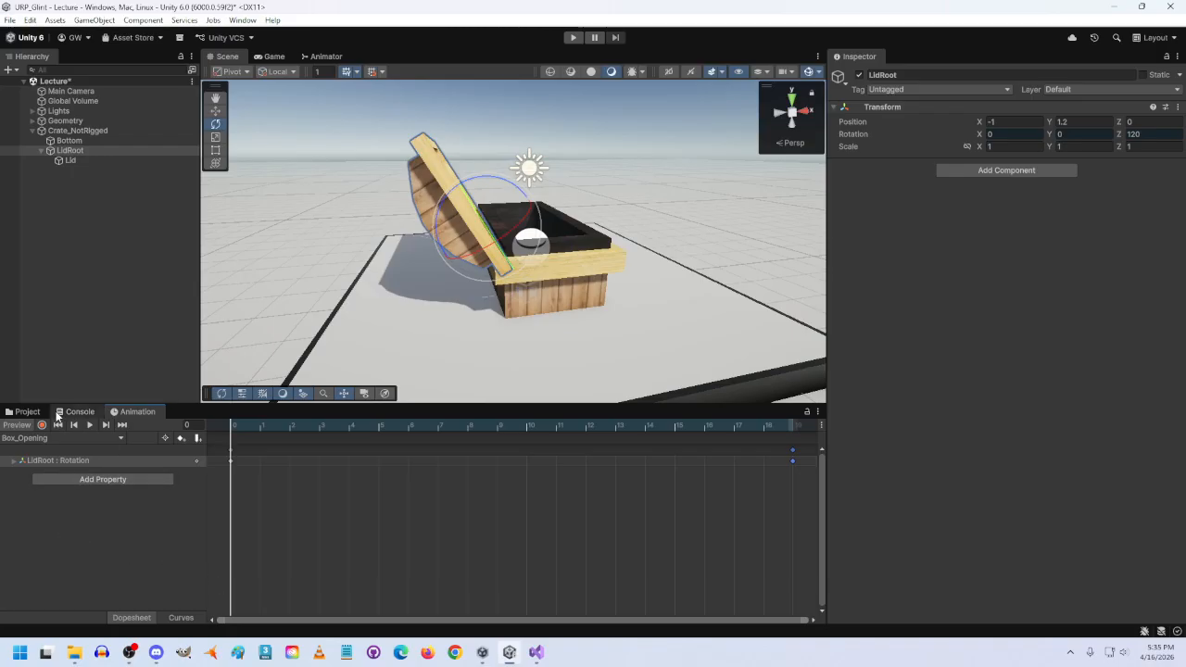
Duplicate the Box_Closing clip in the Lab14 folder.
left_click(25, 413)
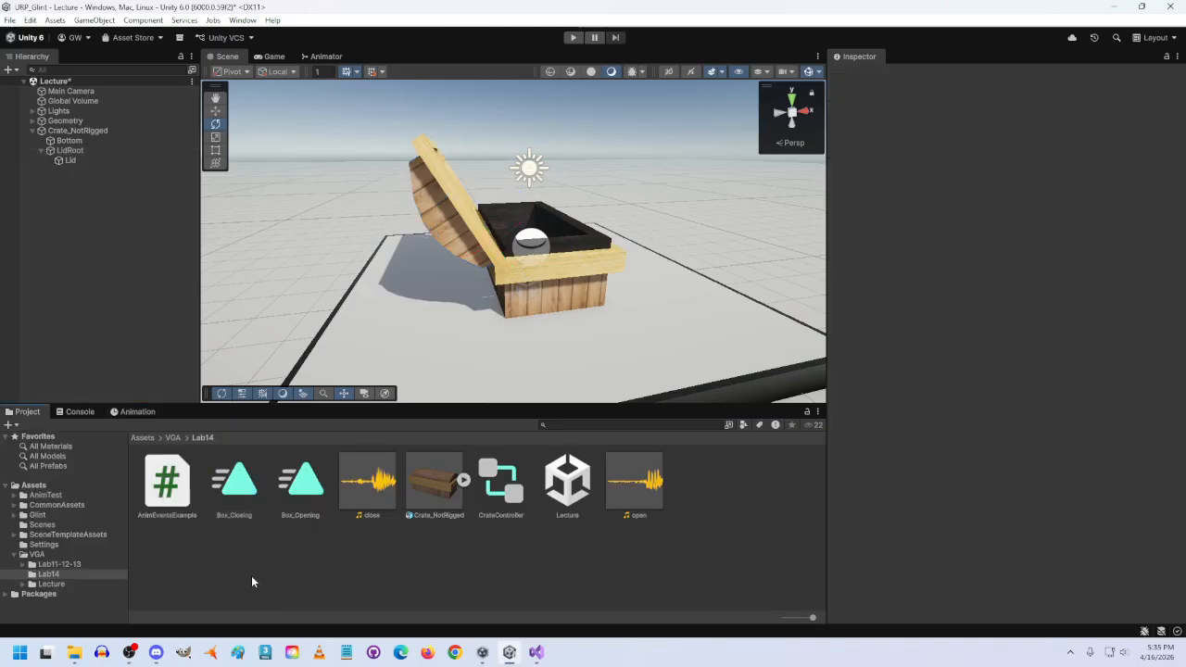
left_click(238, 493)
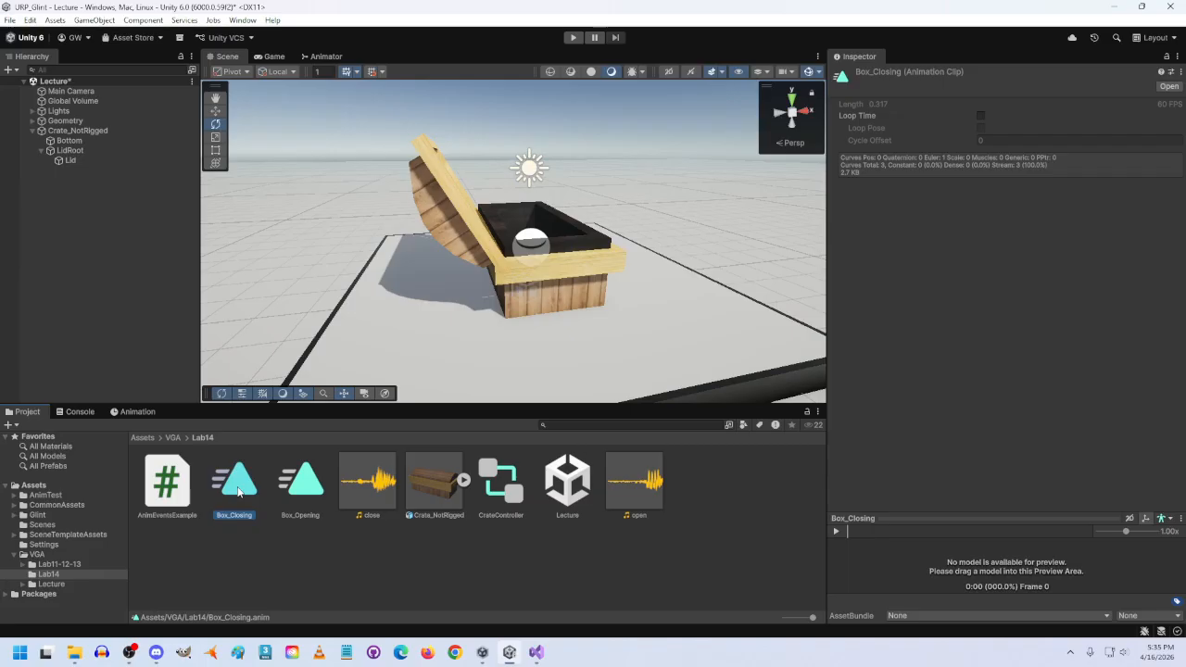
key("ctrl+d")
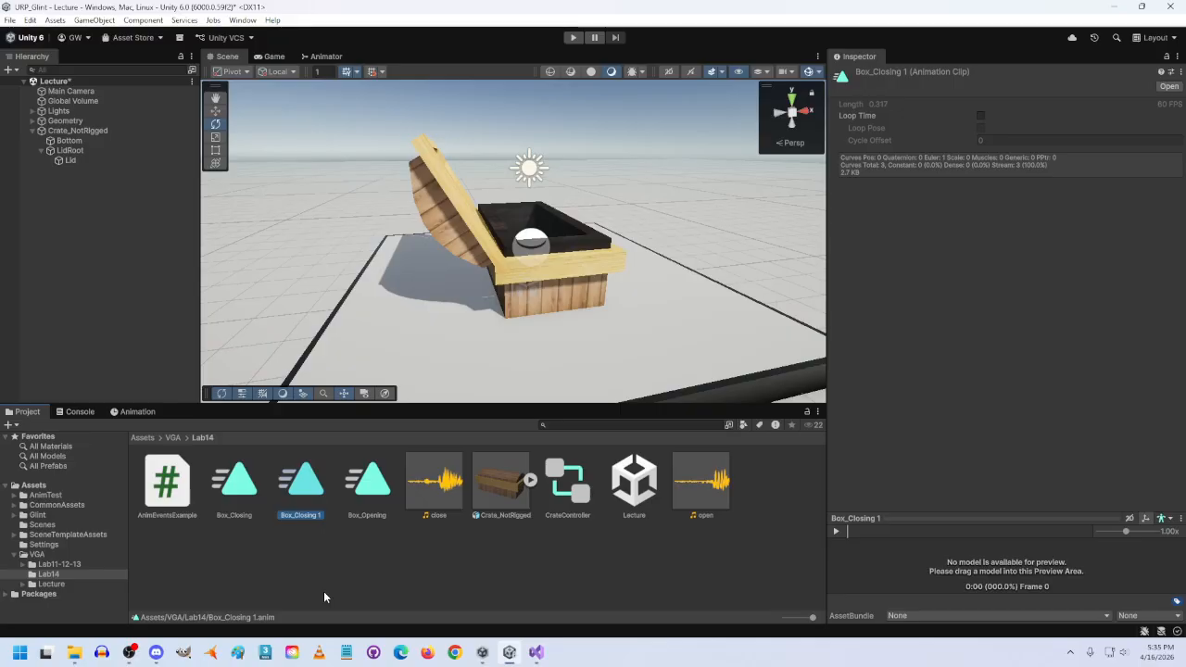
Rename the duplicated Box_Closing clip as Box_Idle_Open.
right_click(308, 479)
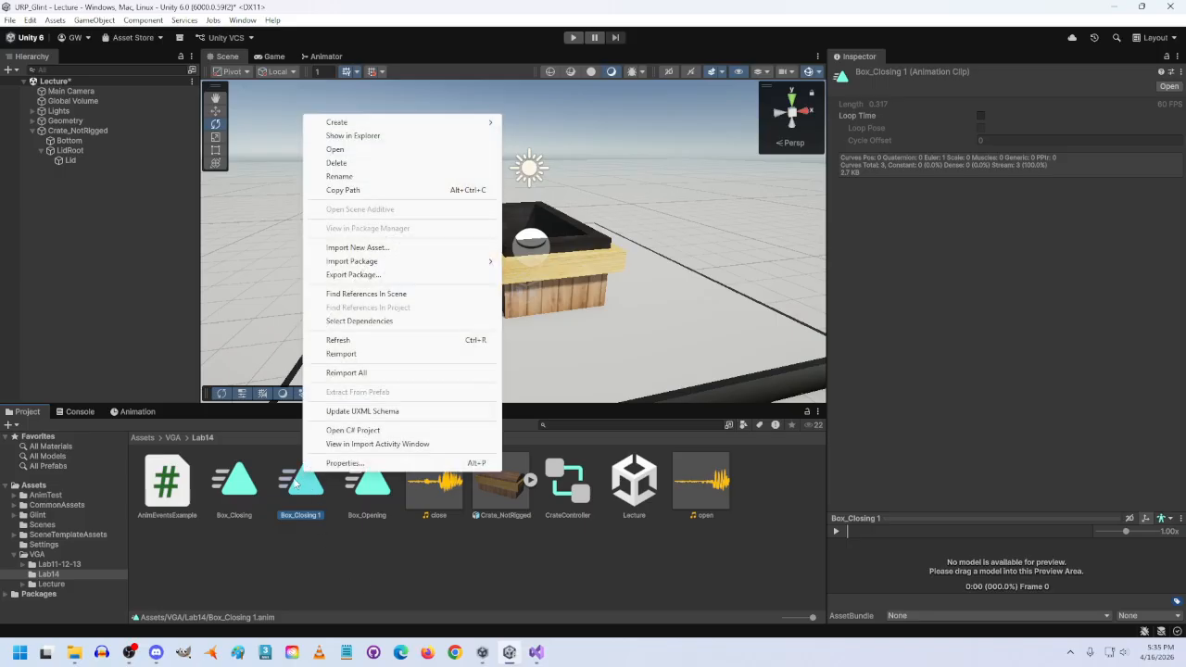
left_click(333, 176)
type("b")
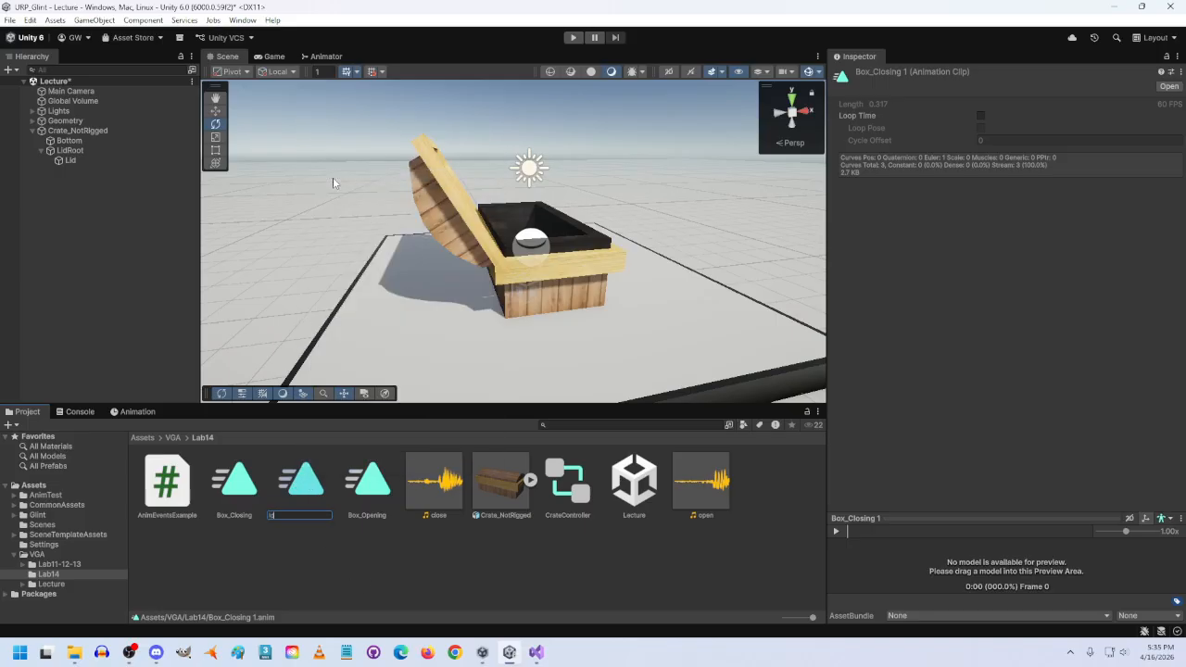
type("Bo")
type("x_Id")
type("le_Clip")
key("Return")
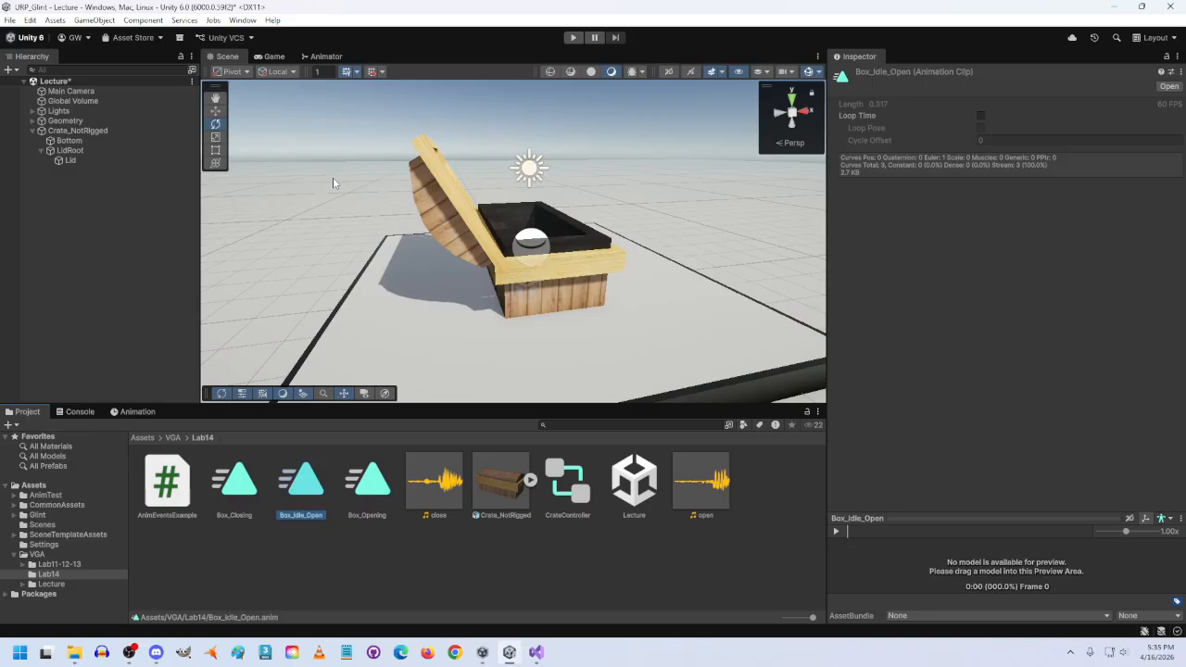
Open the Box_Idle_Open clip, select LidRoot, and delete Box_Opening's rotation keyframe at frame 19.
double_click(299, 481)
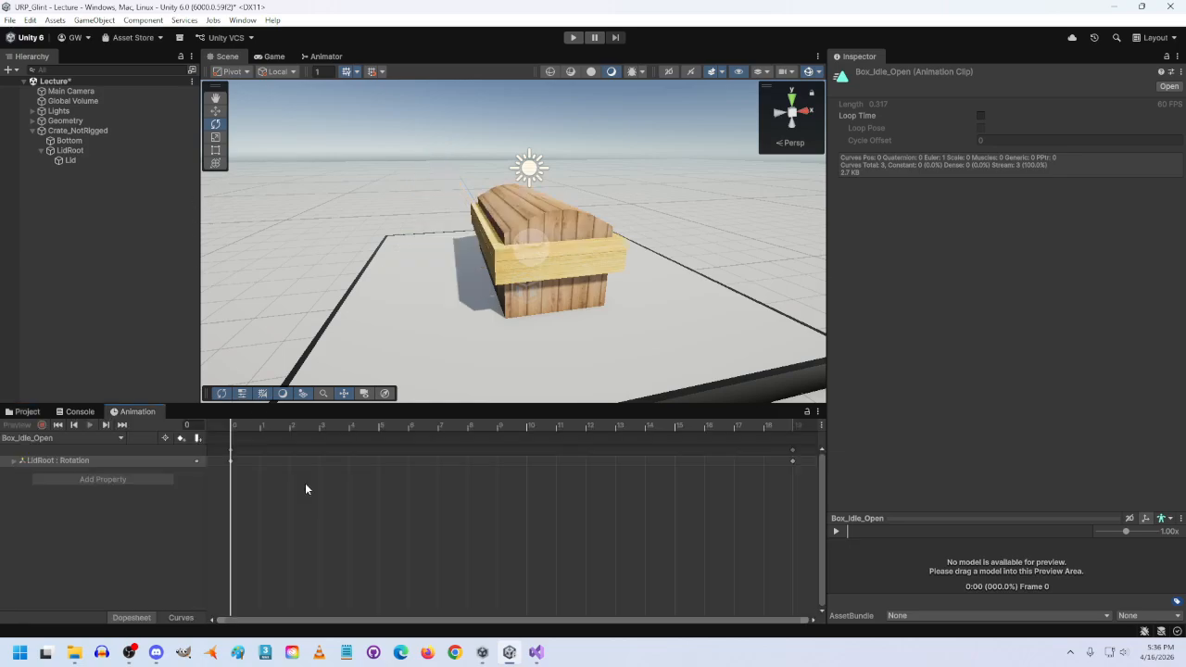
left_click(70, 151)
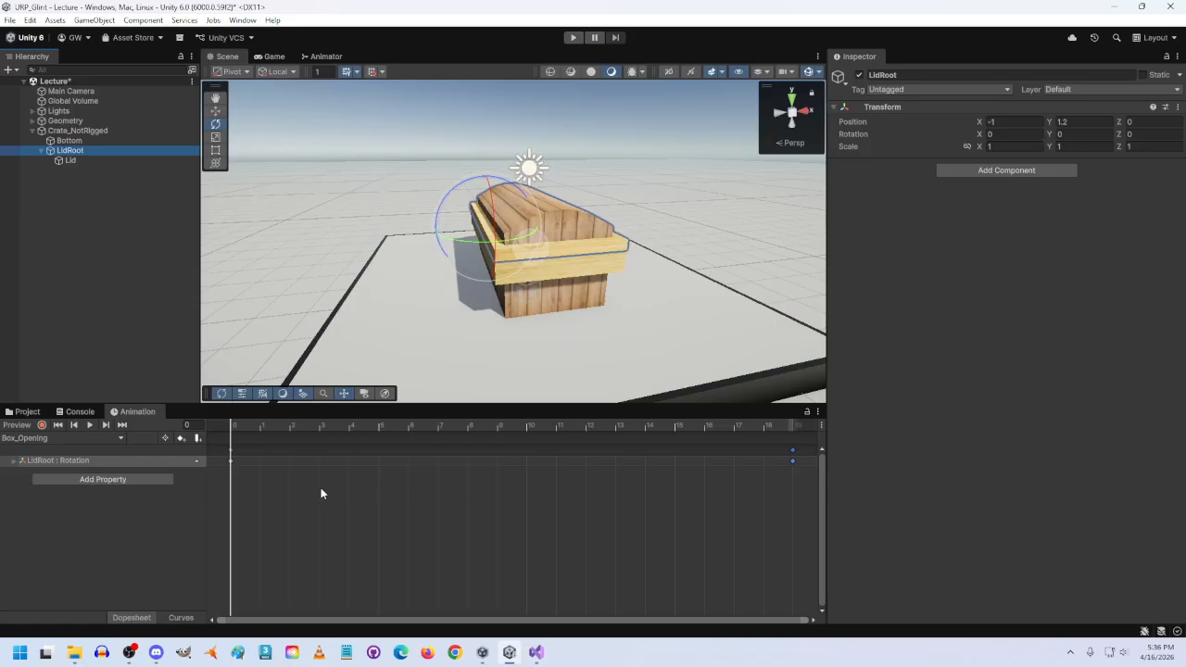
left_click_drag(812, 490, 776, 445)
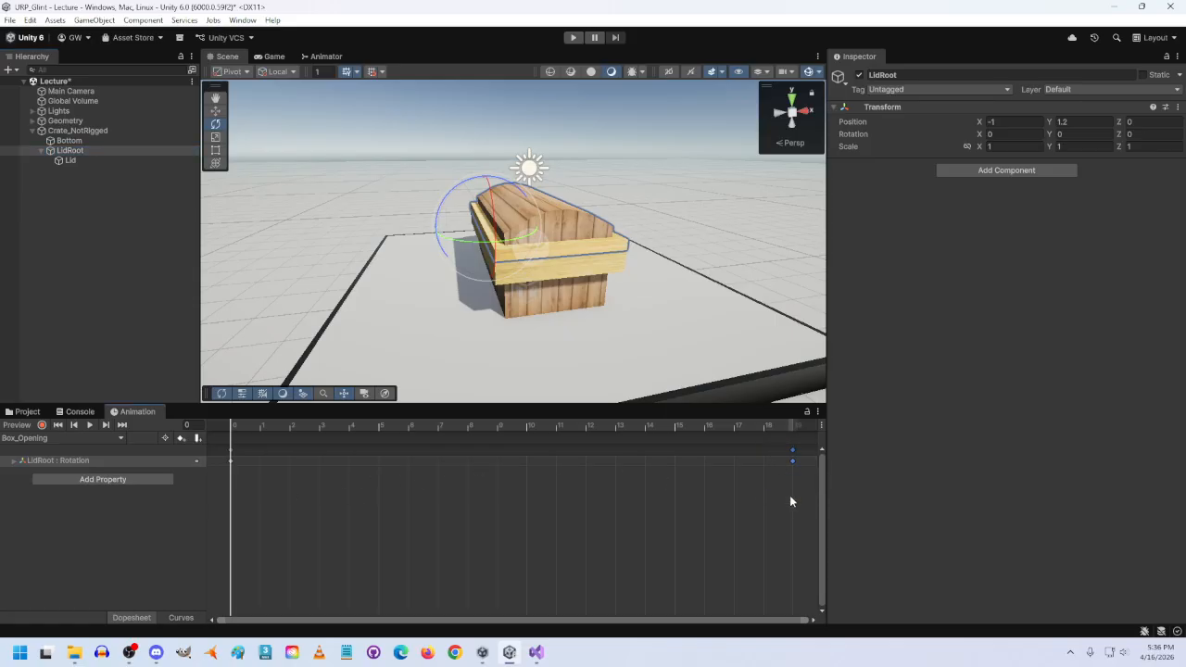
key("Delete")
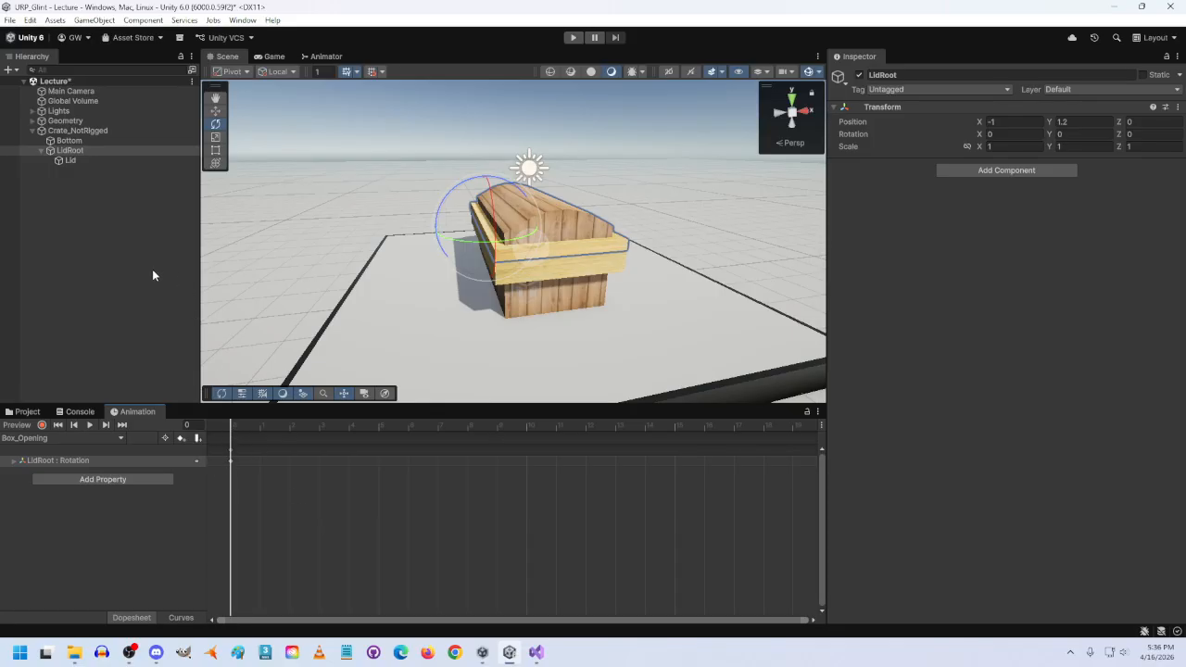
Add a LidRoot rotation keyframe at frame 1 of Box_Opening, keeping the lid's Z rotation at 120.
left_click(265, 428)
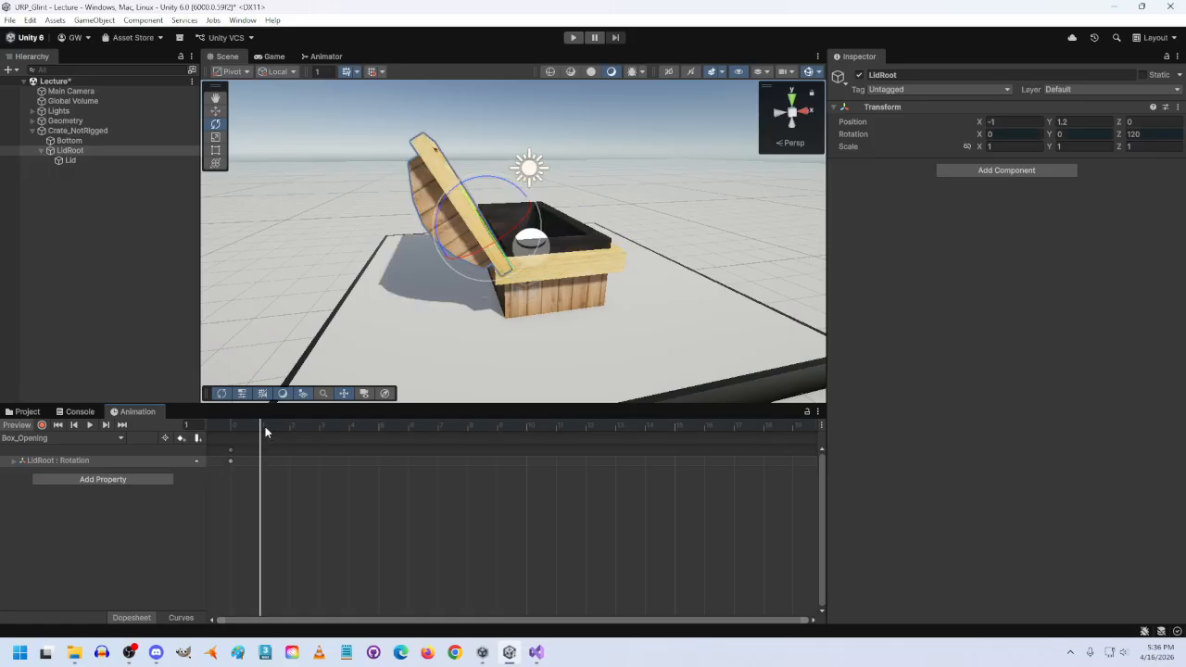
left_click(230, 427)
left_click(258, 426)
left_click(181, 437)
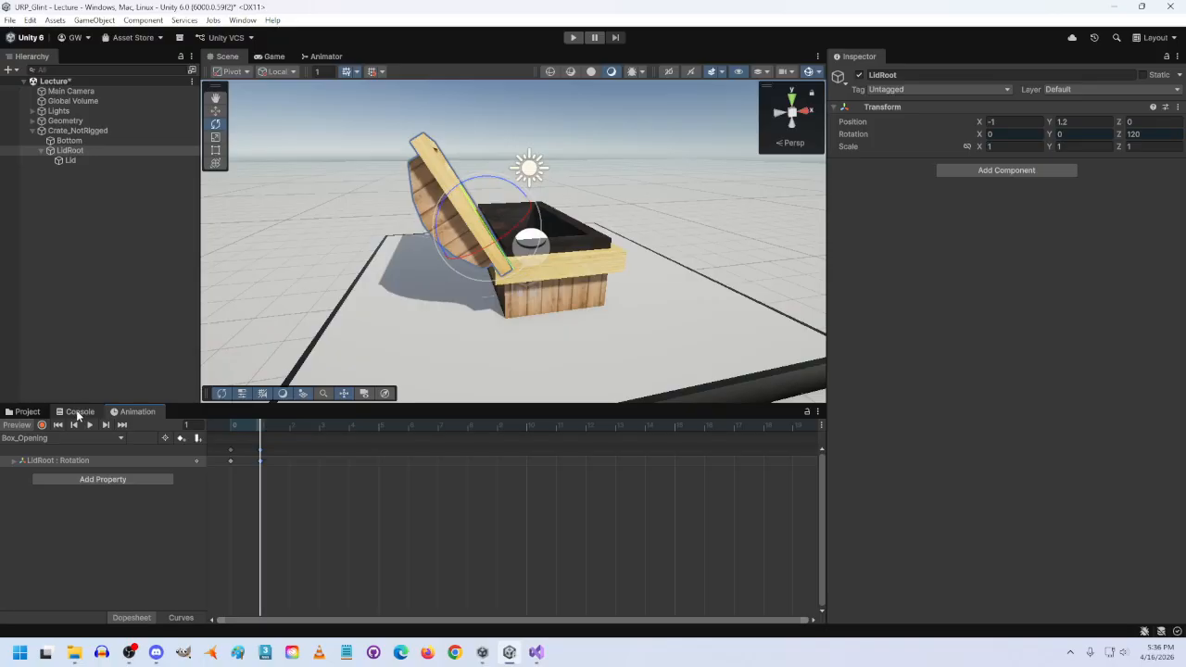
Save the scene and duplicate the Box_Opening clip in the Lab14 folder.
left_click(26, 412)
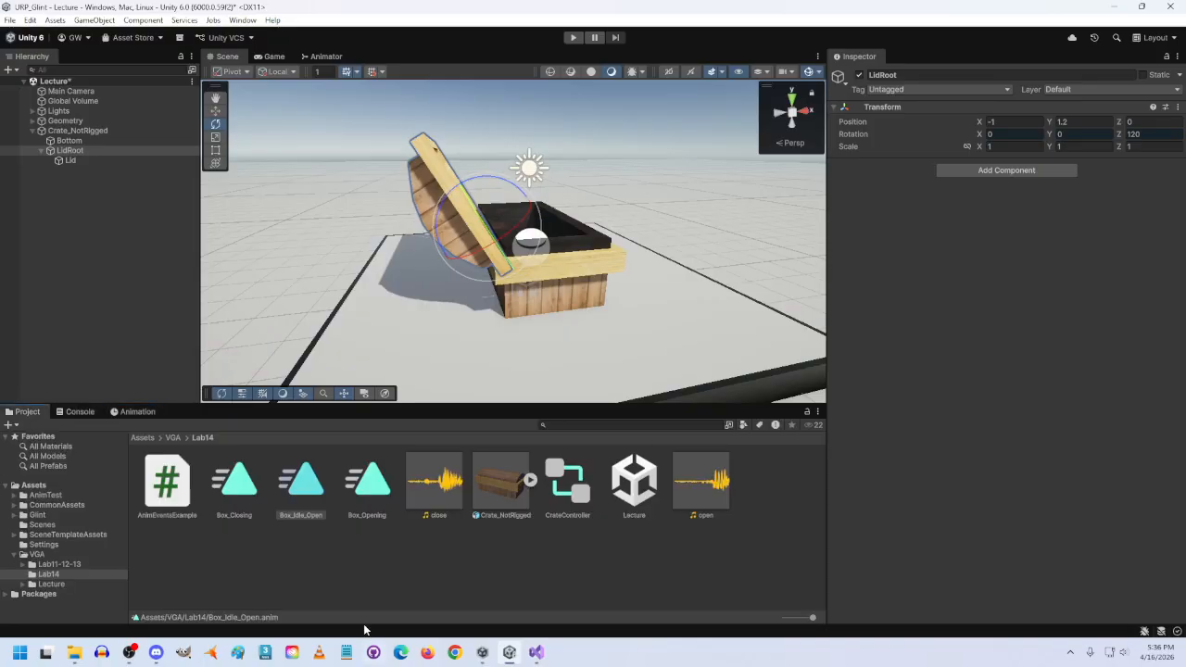
left_click(330, 554)
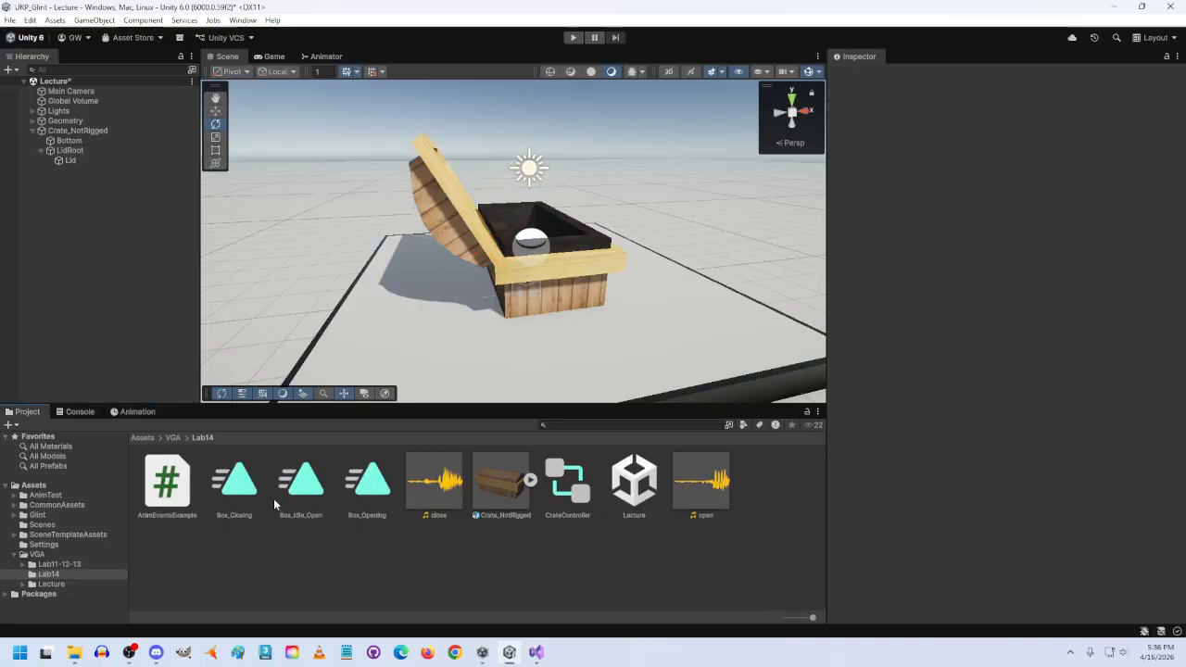
left_click(369, 482)
right_click(379, 489)
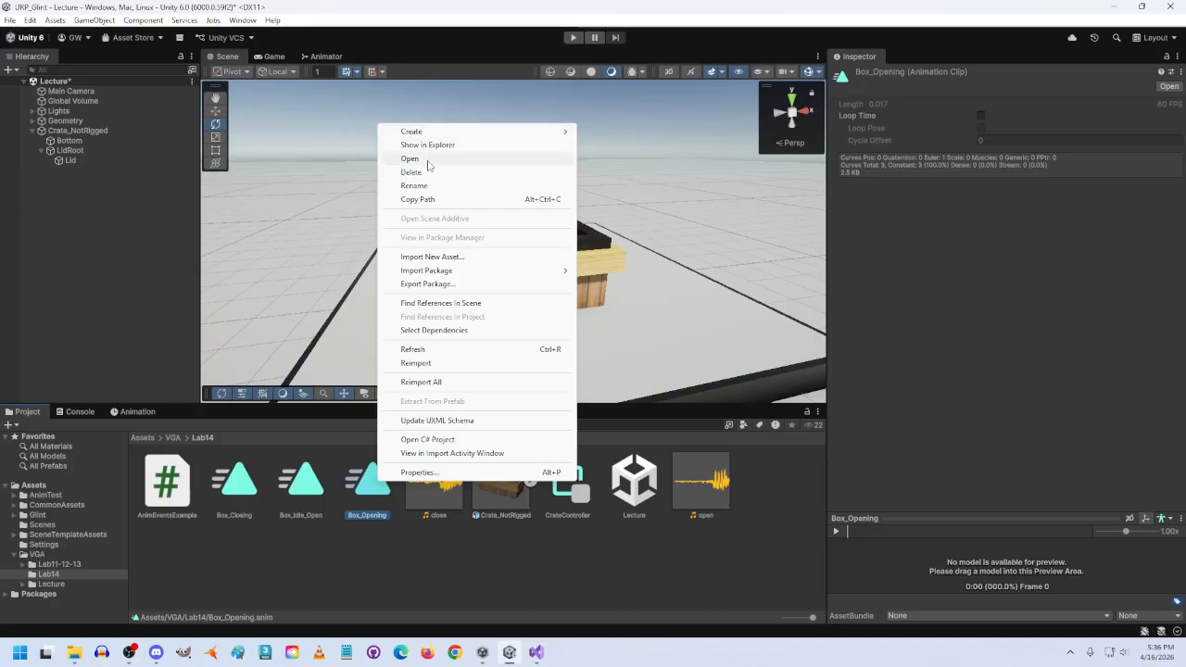
left_click(374, 652)
key("ctrl+s")
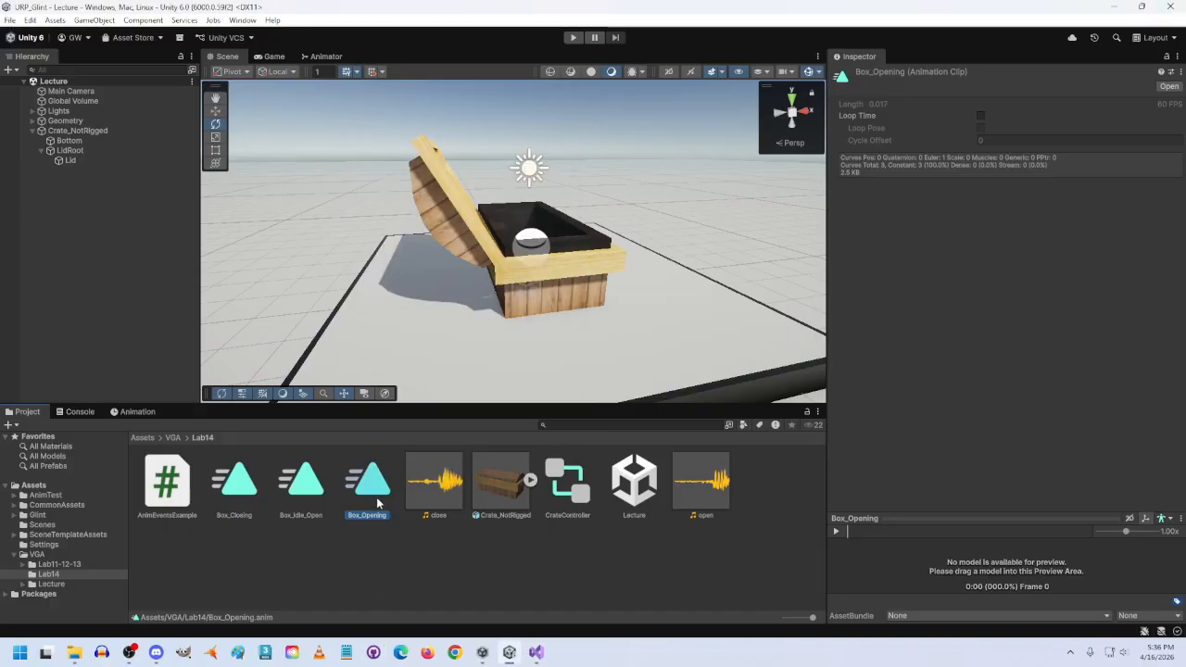
key("ctrl+d")
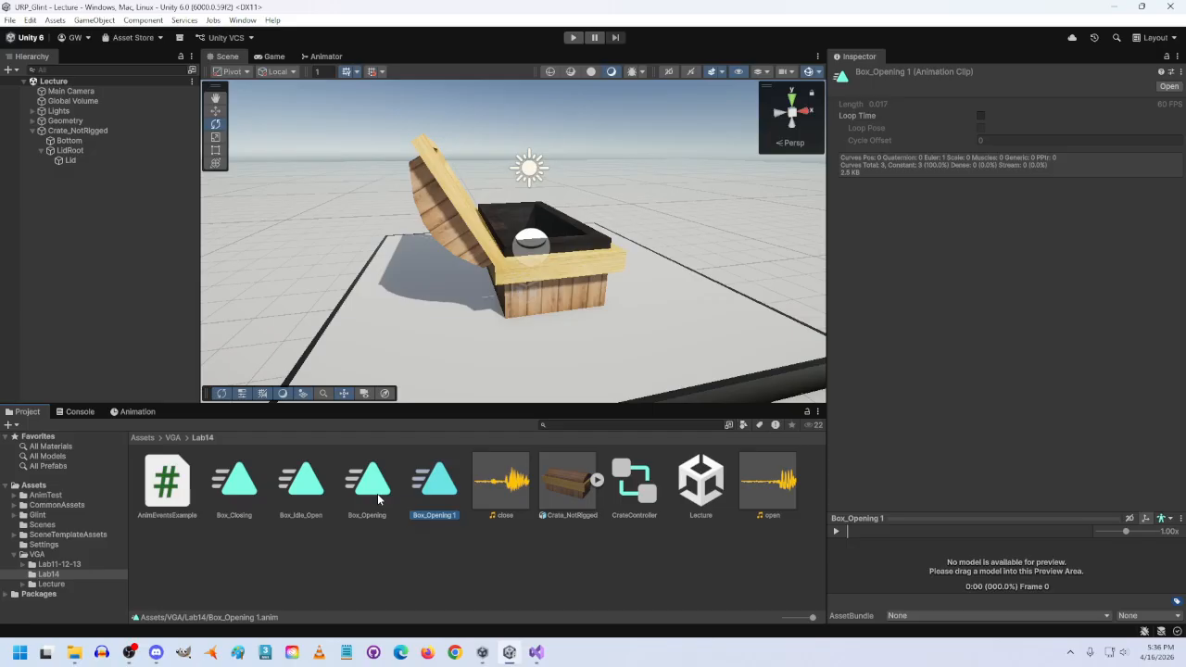
Try to rename the duplicated Box_Opening clip as Box_Idle_Open.
right_click(430, 515)
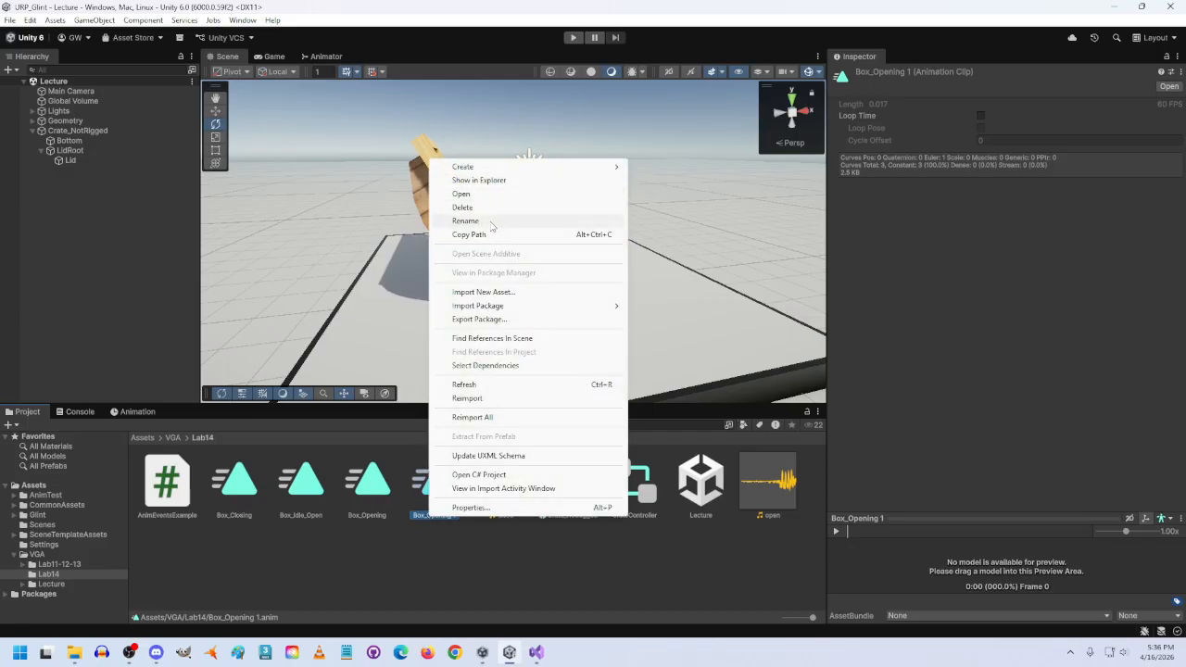
left_click(496, 222)
type("b")
key("BackSpace")
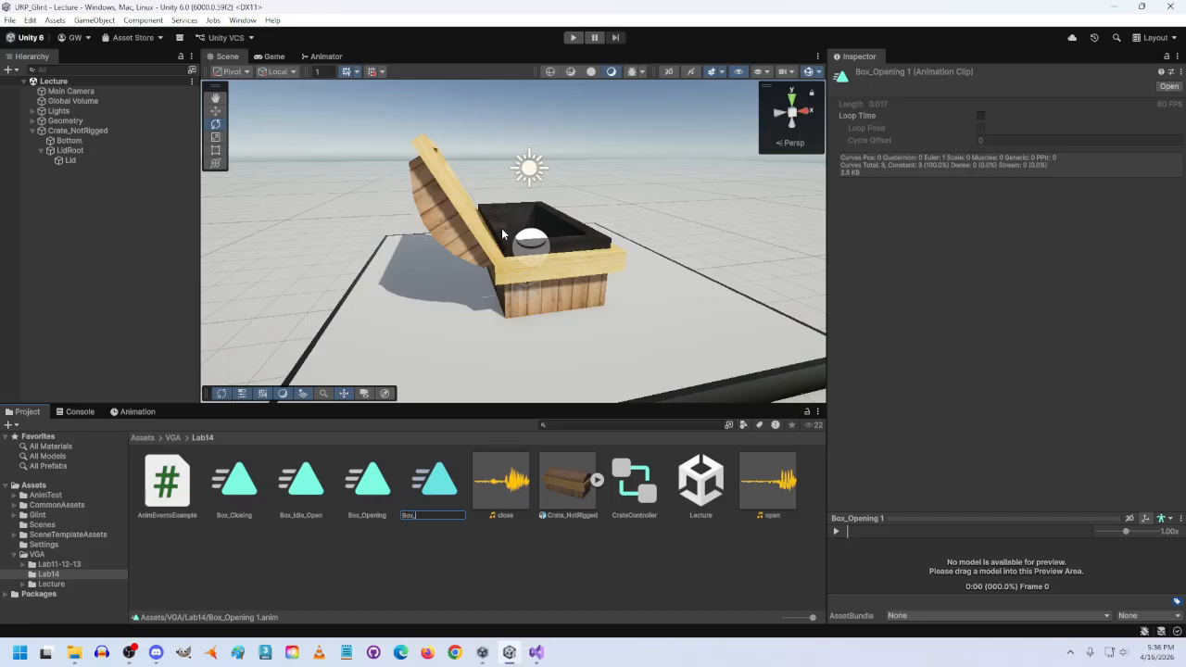
type("pen")
key("Return")
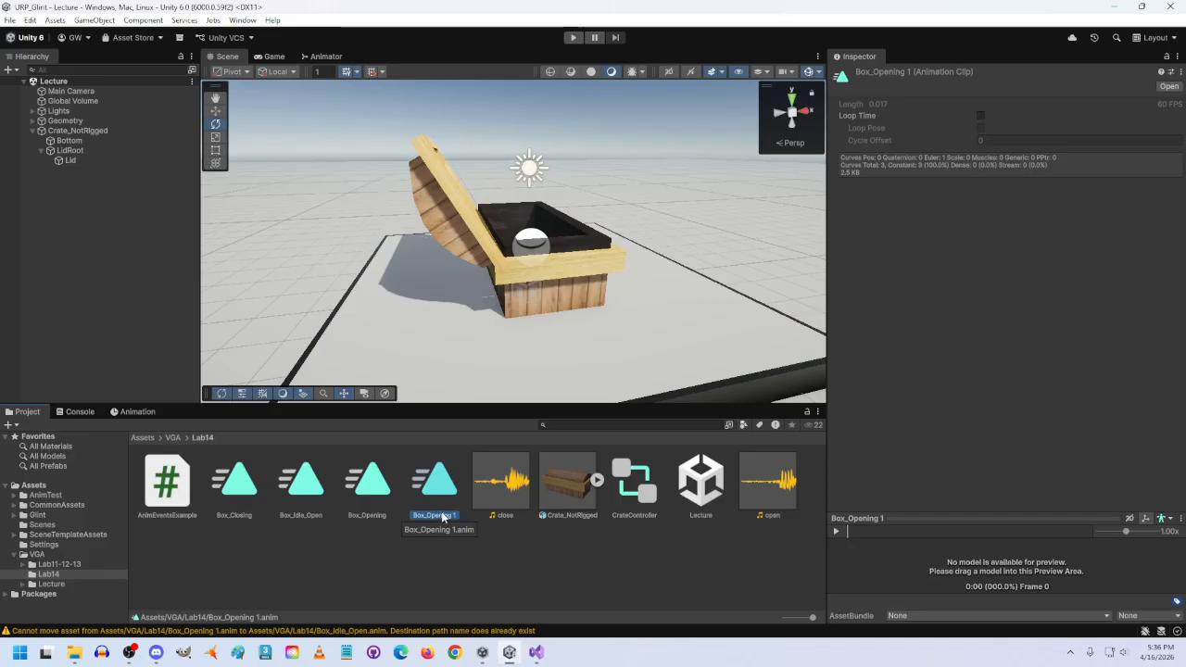
right_click(445, 521)
left_click(492, 216)
type("Box_Idle")
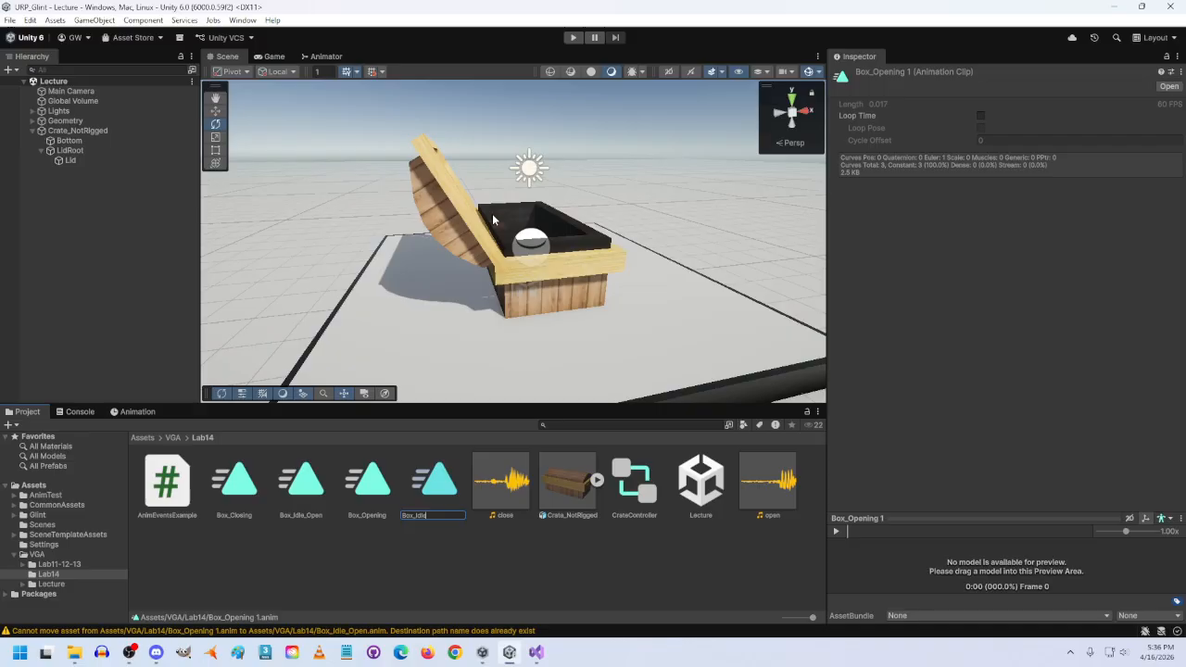
type("_Open")
key("Return")
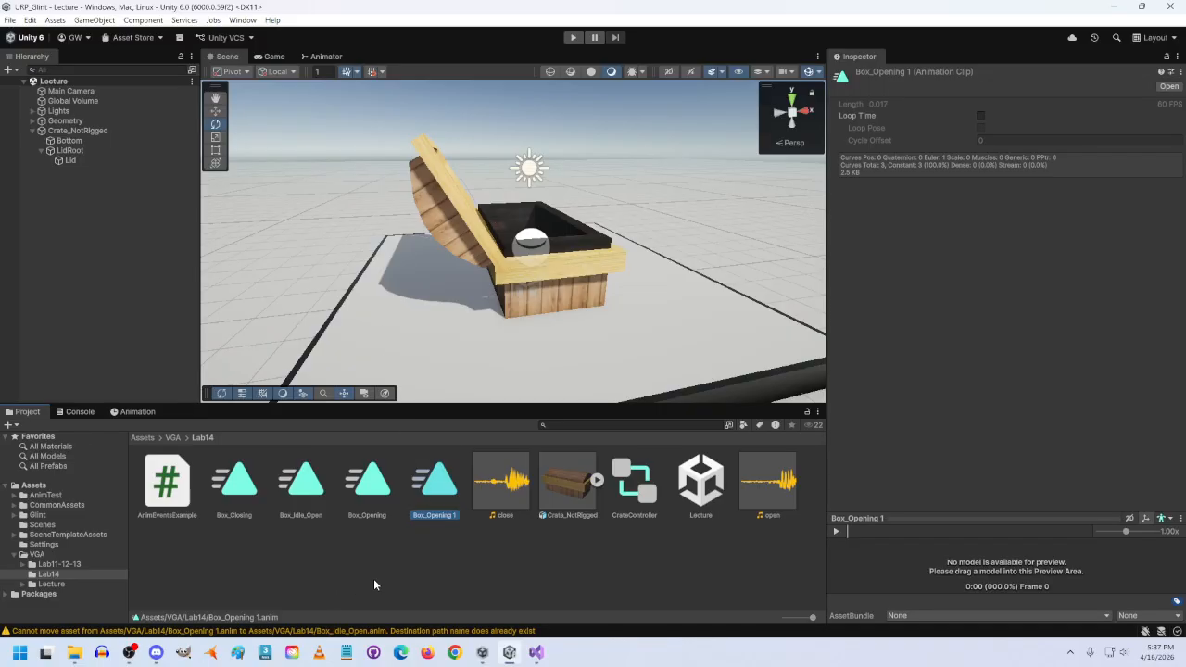
left_click(443, 581)
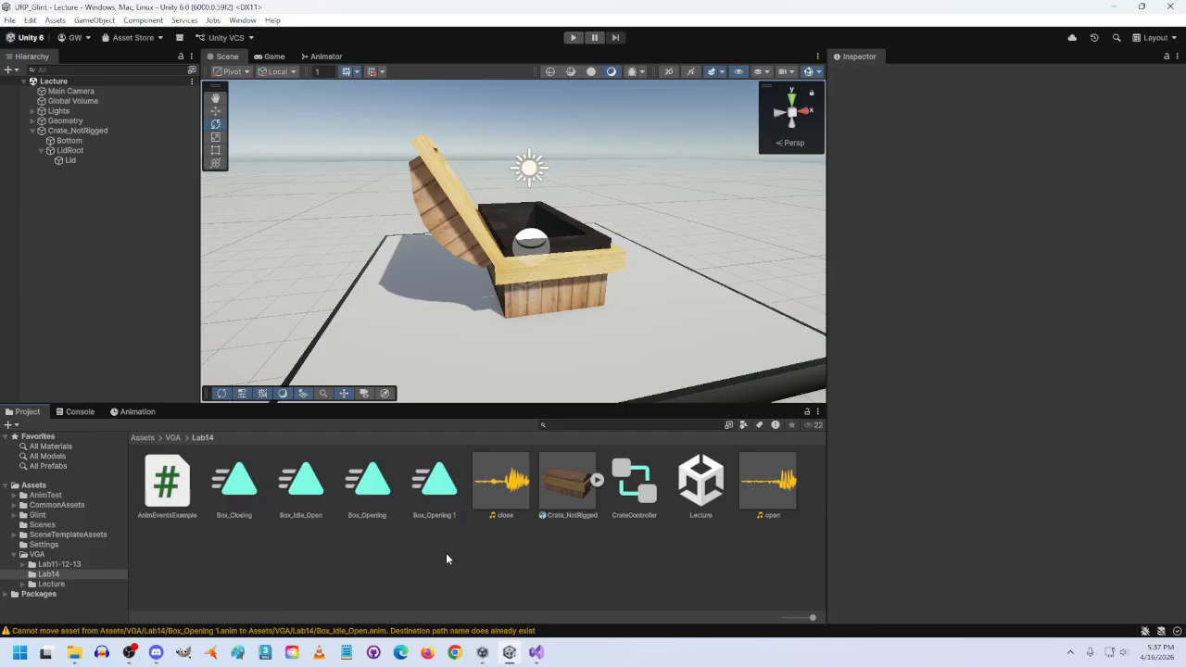
Rename the duplicated Box_Opening clip as Box_Idle_Closed.
right_click(412, 500)
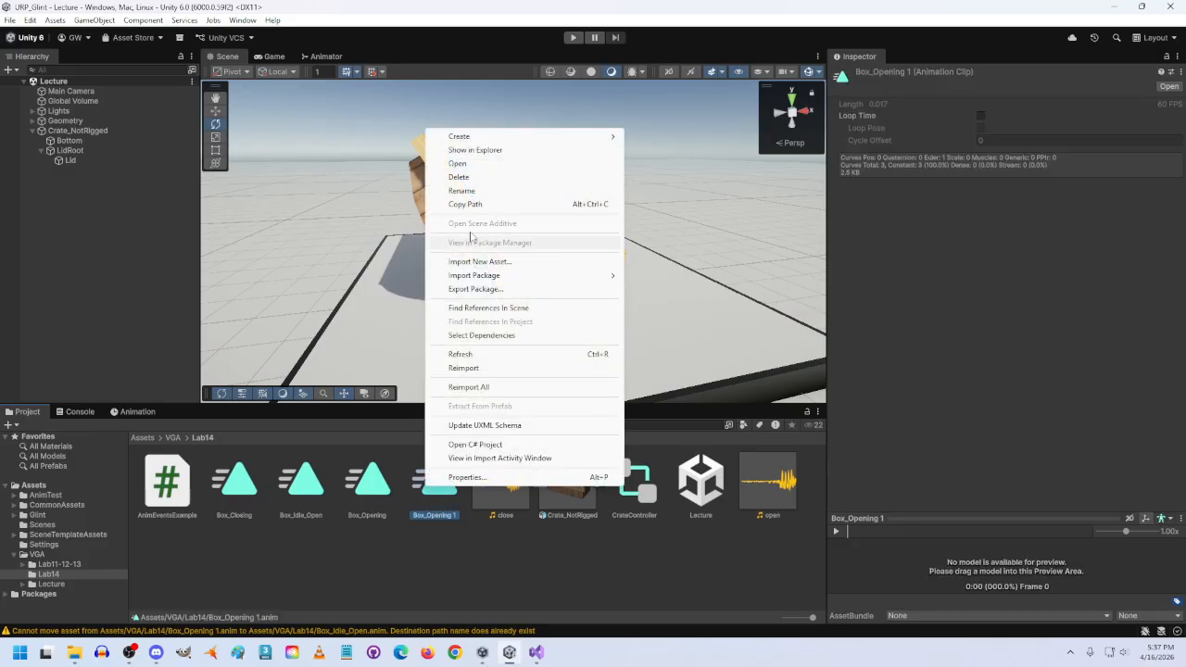
left_click(483, 191)
type("Box_Idle_Closed")
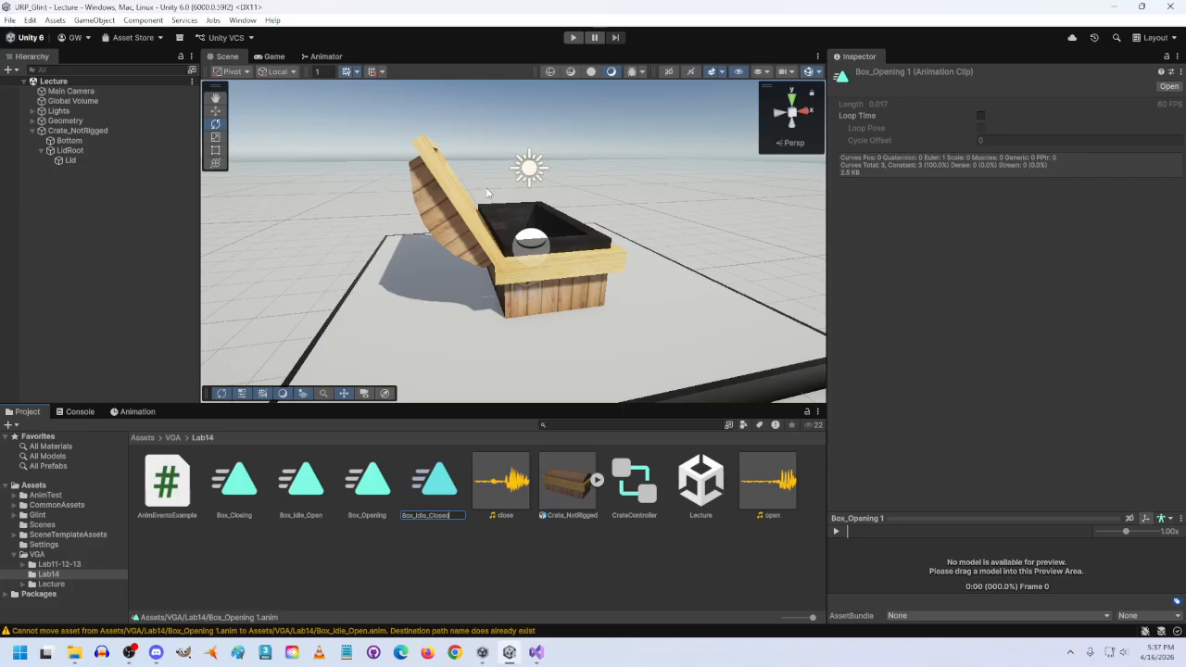
key("Return")
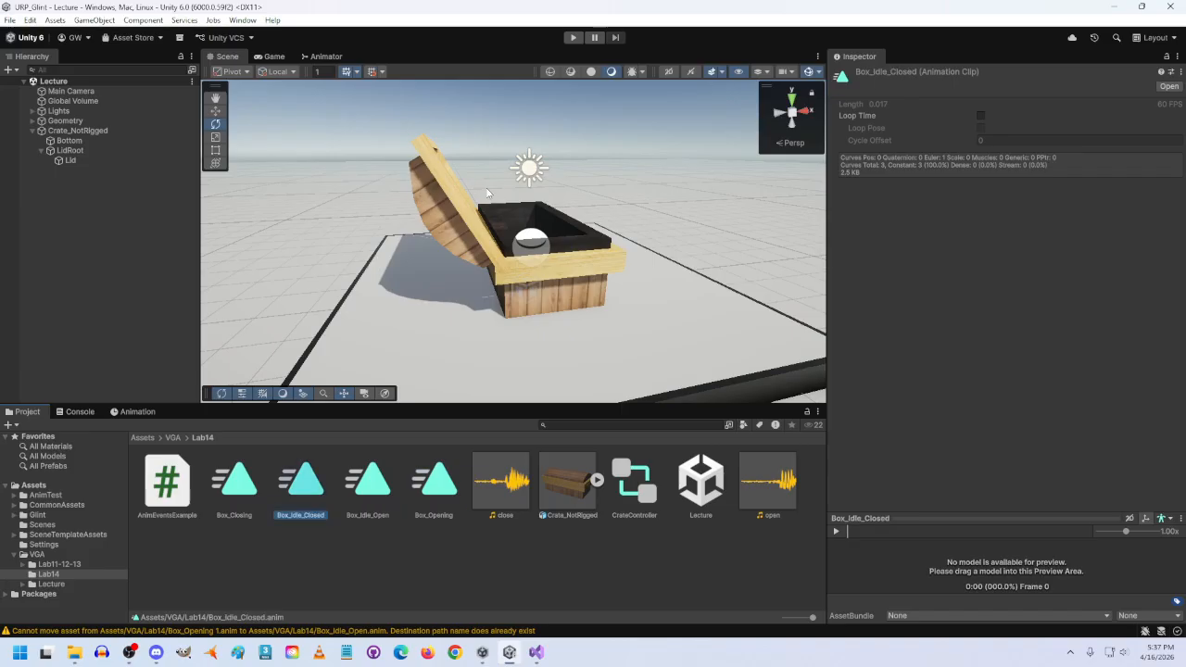
Open the Box_Idle_Closed clip and examine its LidRoot rotation keyframes.
double_click(306, 487)
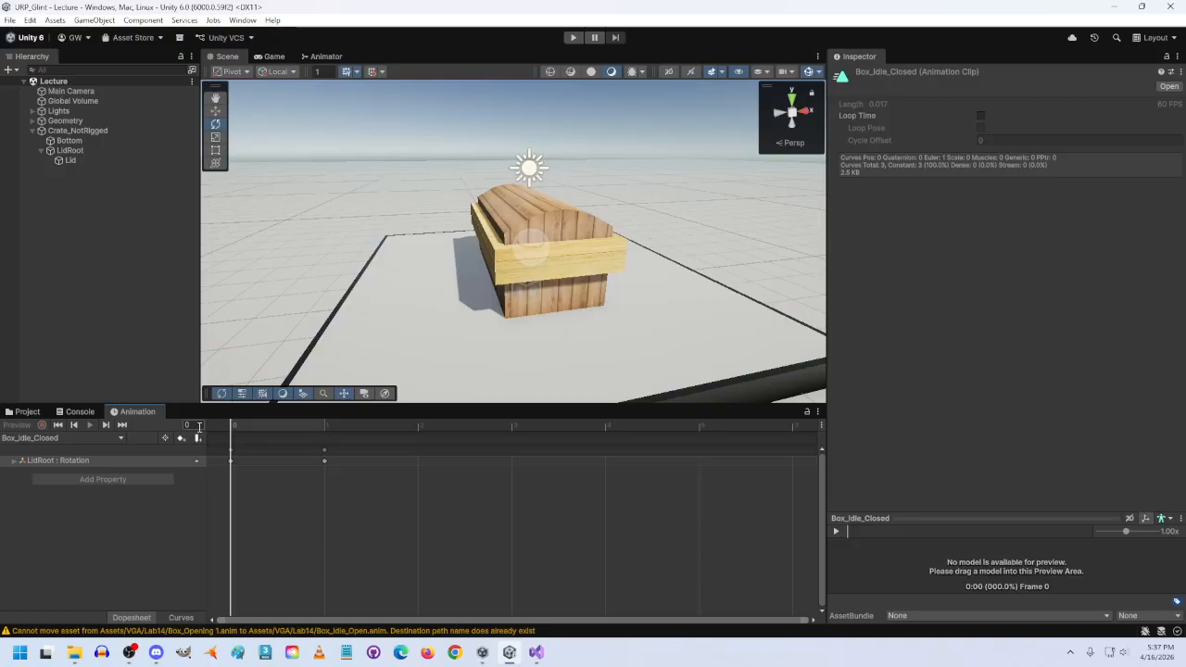
mouse_move(242, 428)
left_mouse_down()
mouse_move(302, 427)
mouse_move(221, 429)
left_mouse_up()
left_click(509, 653)
left_click(508, 653)
left_click(509, 653)
left_click(509, 653)
Open the Box_Idle_Open clip and the Box_Opening clip in turn to compare their rotation keyframes.
left_click(28, 412)
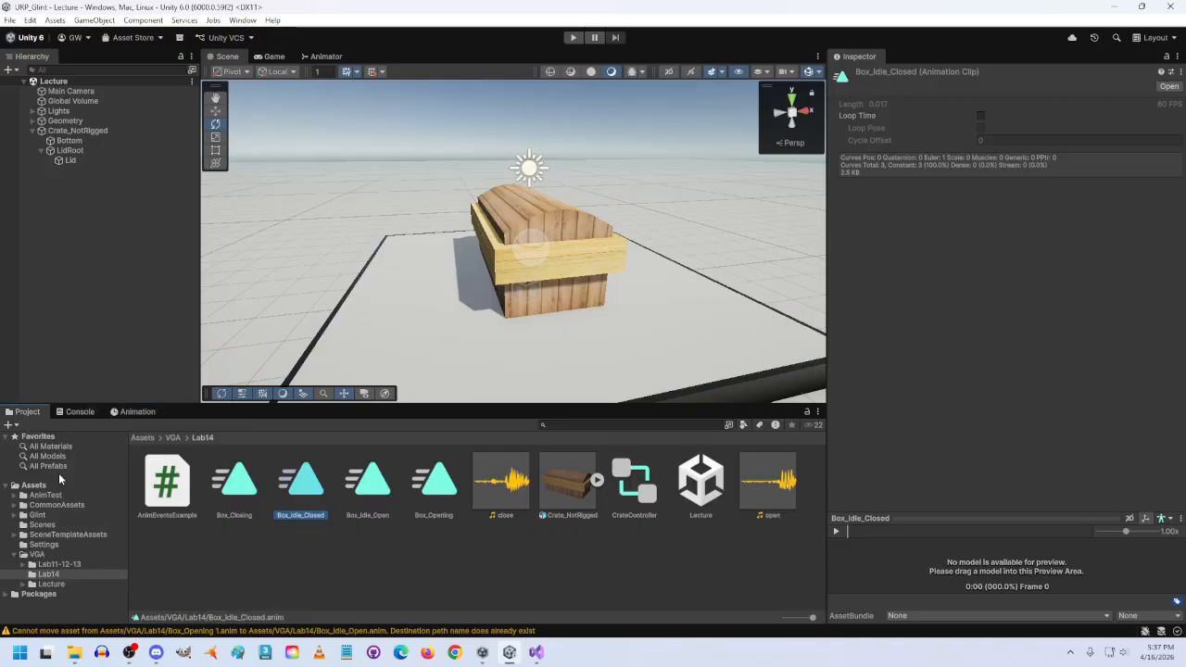
double_click(370, 483)
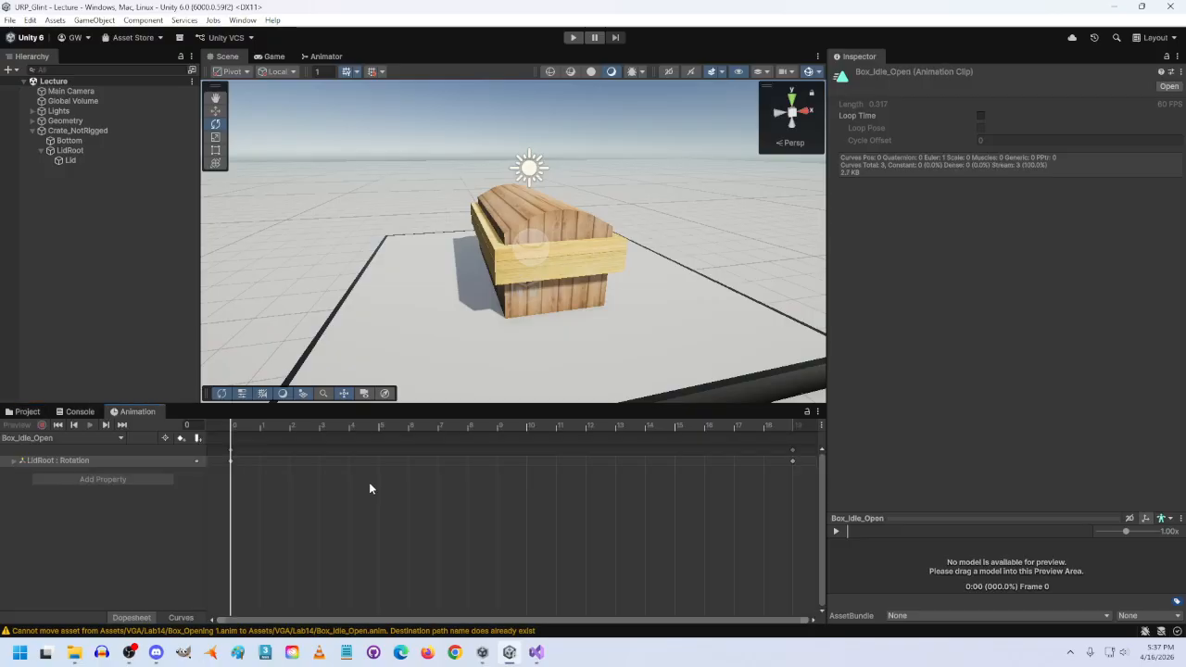
left_click(74, 413)
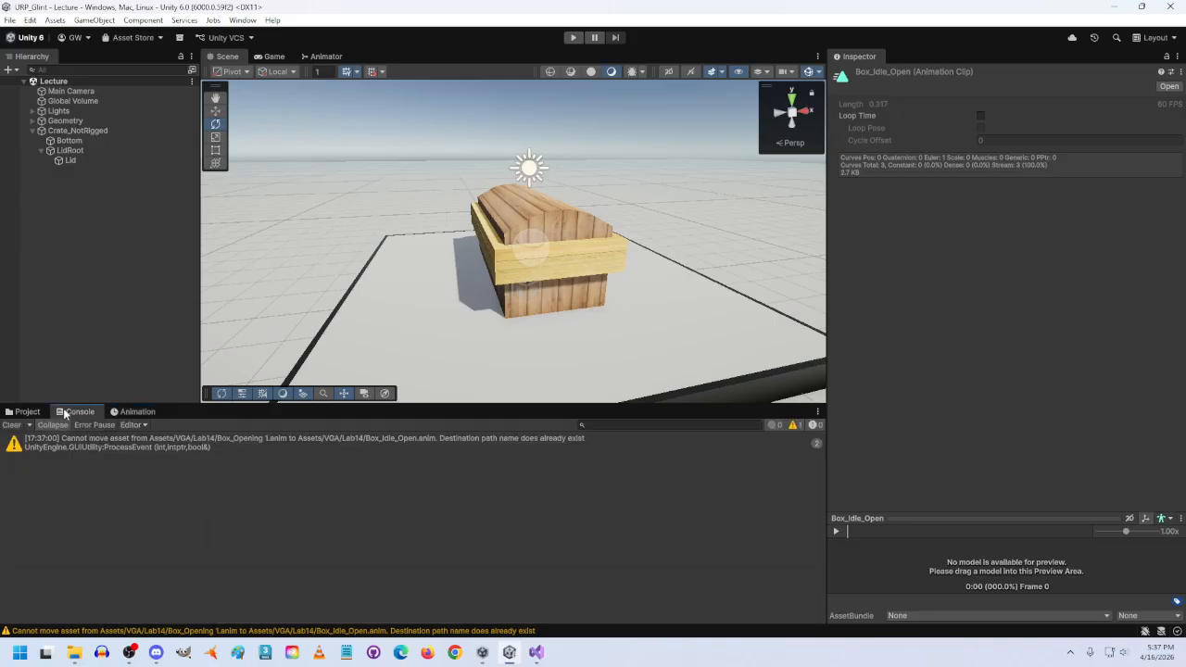
left_click(27, 413)
double_click(435, 482)
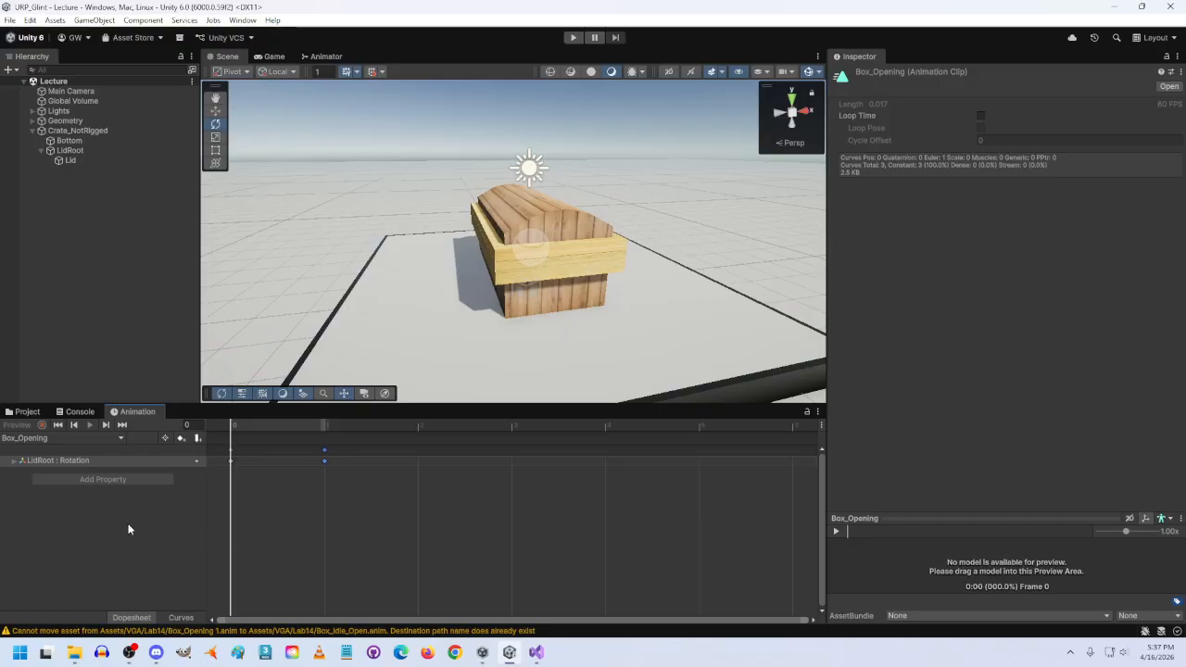
Select LidRoot and scrub through the Box_Opening clip to check the lid's pose.
left_click(27, 412)
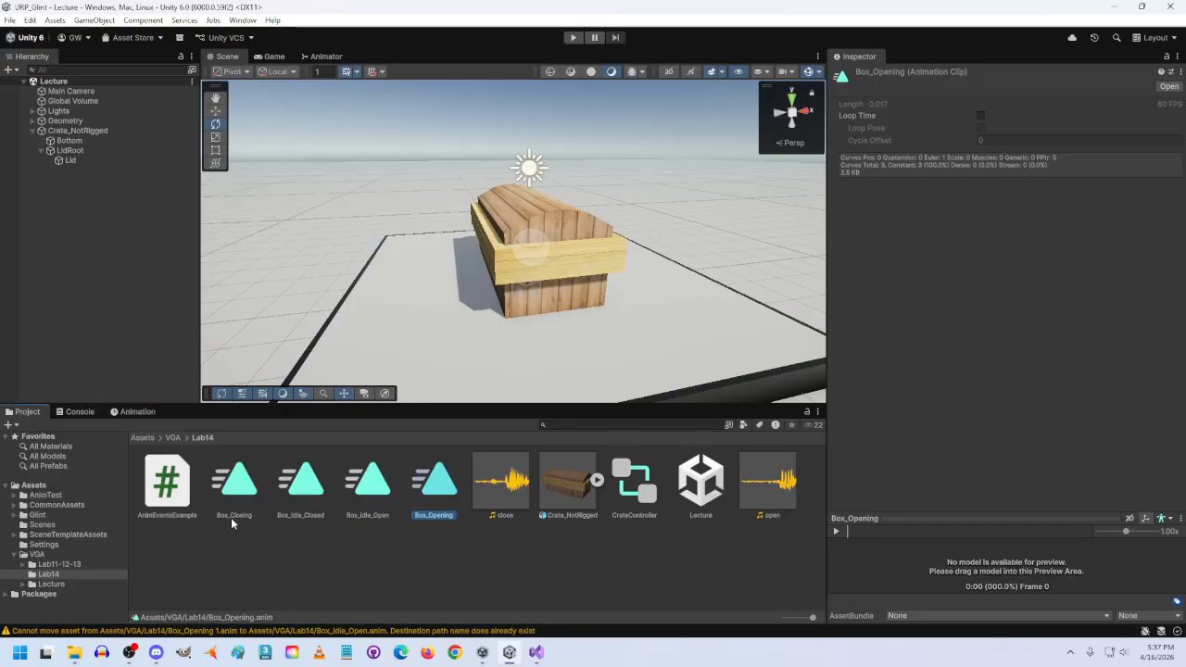
left_click(139, 411)
left_click(65, 151)
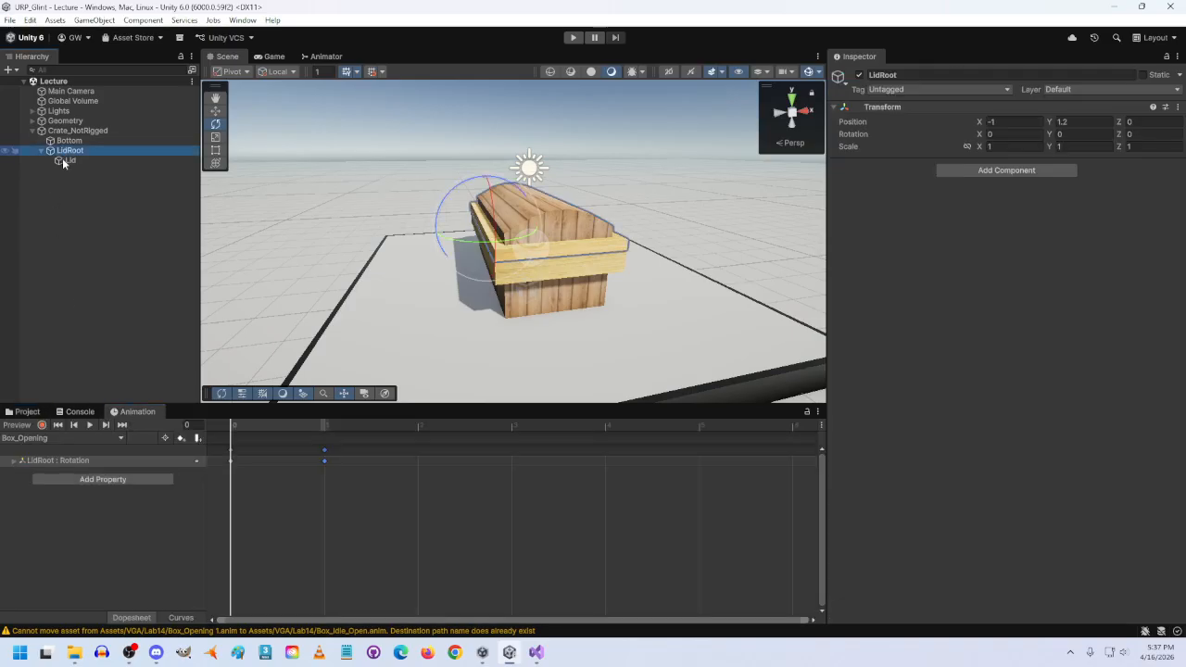
left_click_drag(232, 422, 315, 427)
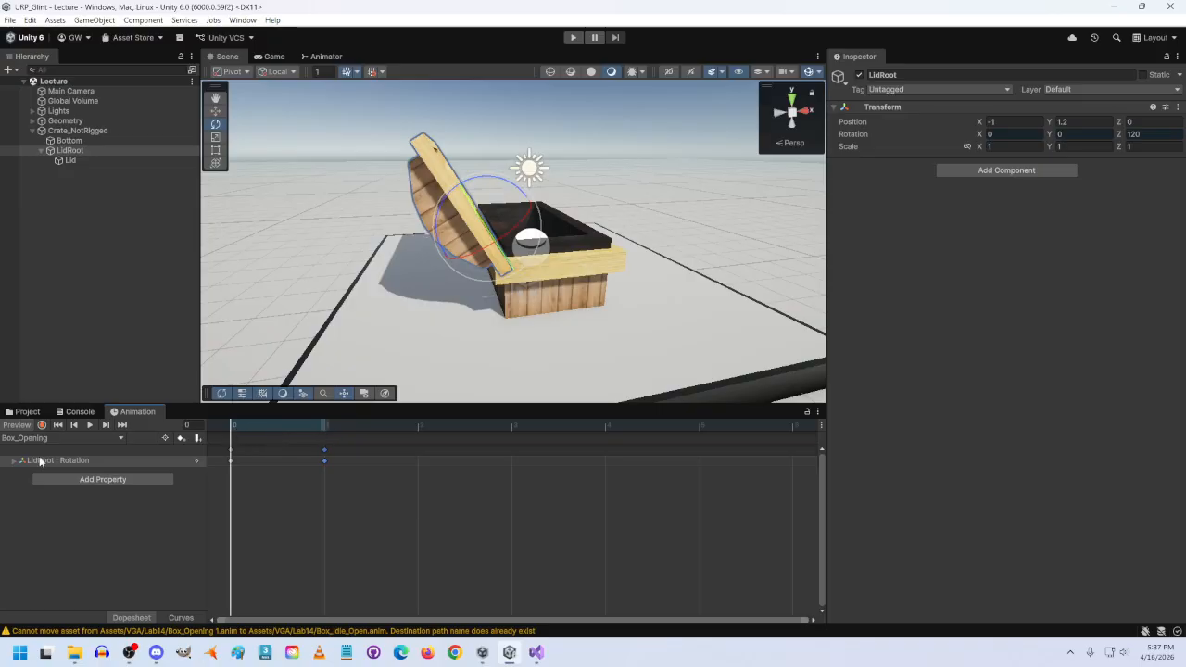
left_click(79, 411)
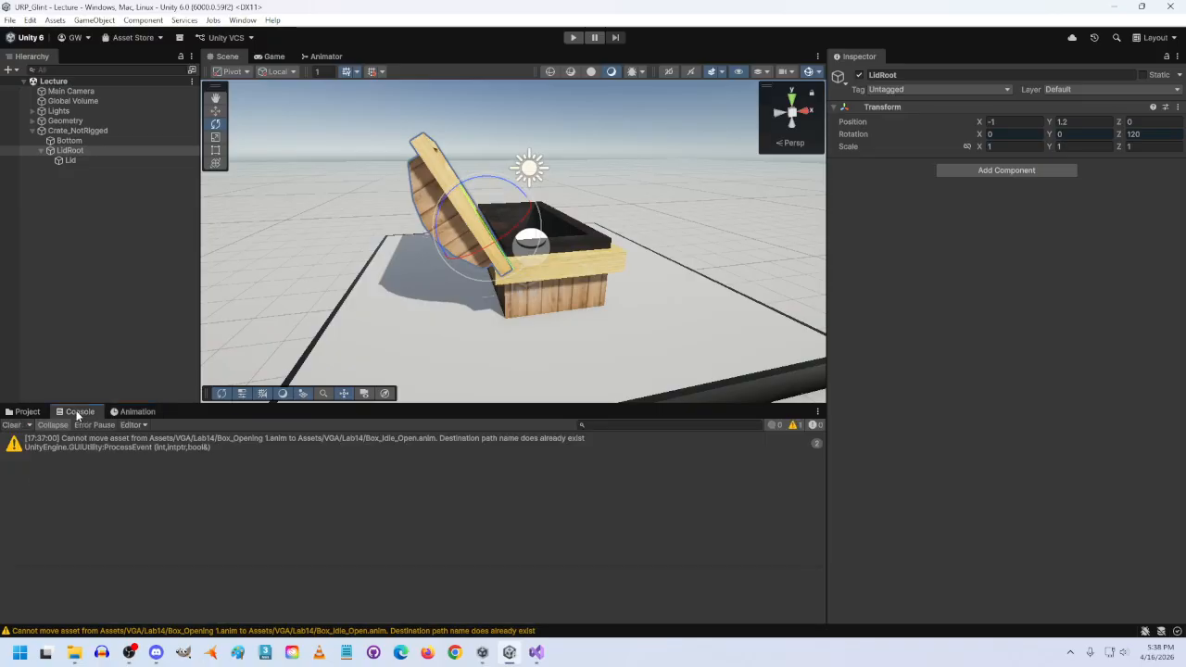
Rename the Box_Idle_Open clip with the temporary name Box_Idle_Openxx.
left_click(26, 411)
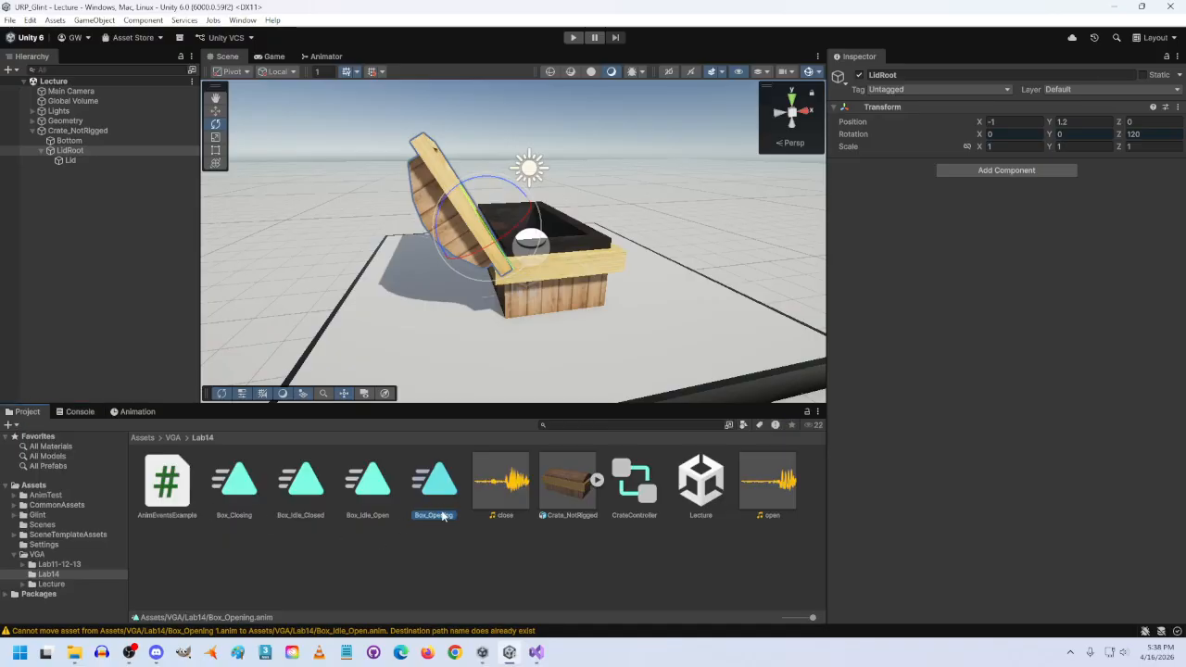
left_click(369, 508)
right_click(372, 517)
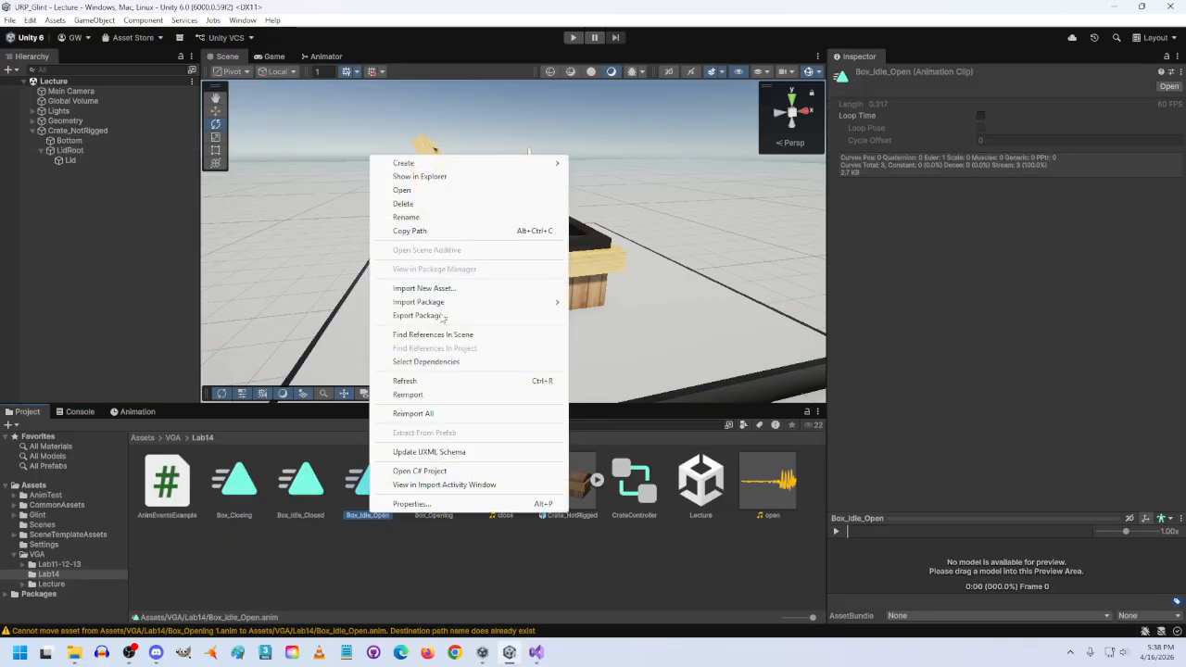
left_click(406, 216)
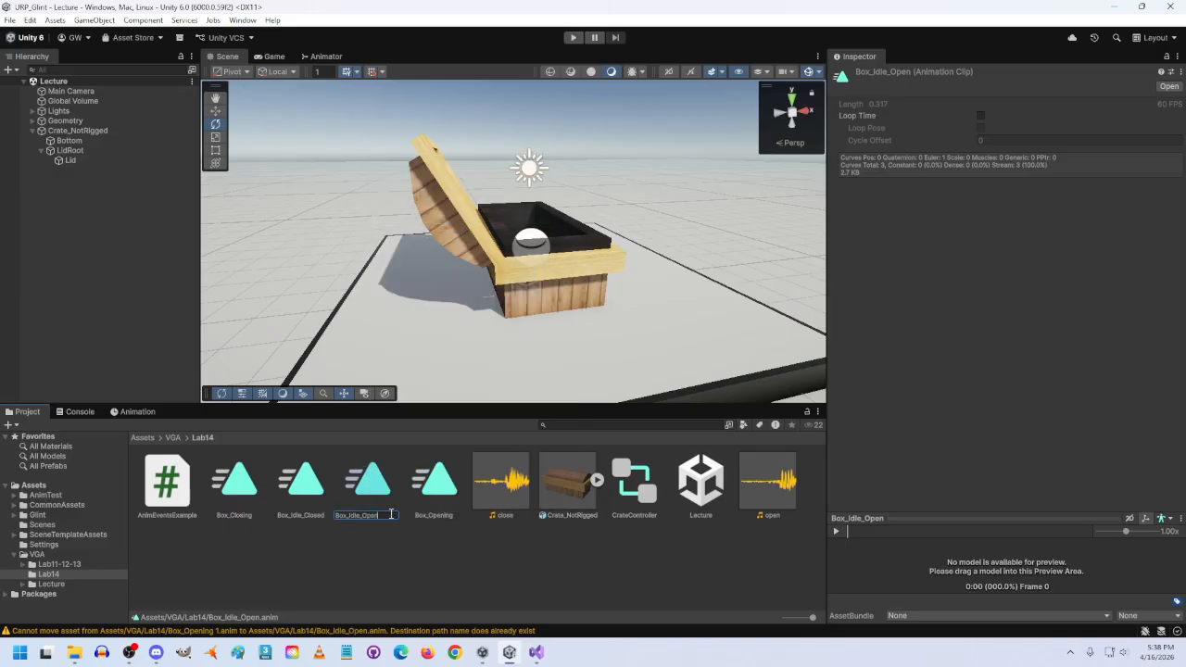
type("xx")
key("Return")
Rename the Box_Opening clip as Box_Idle_Open.
right_click(437, 516)
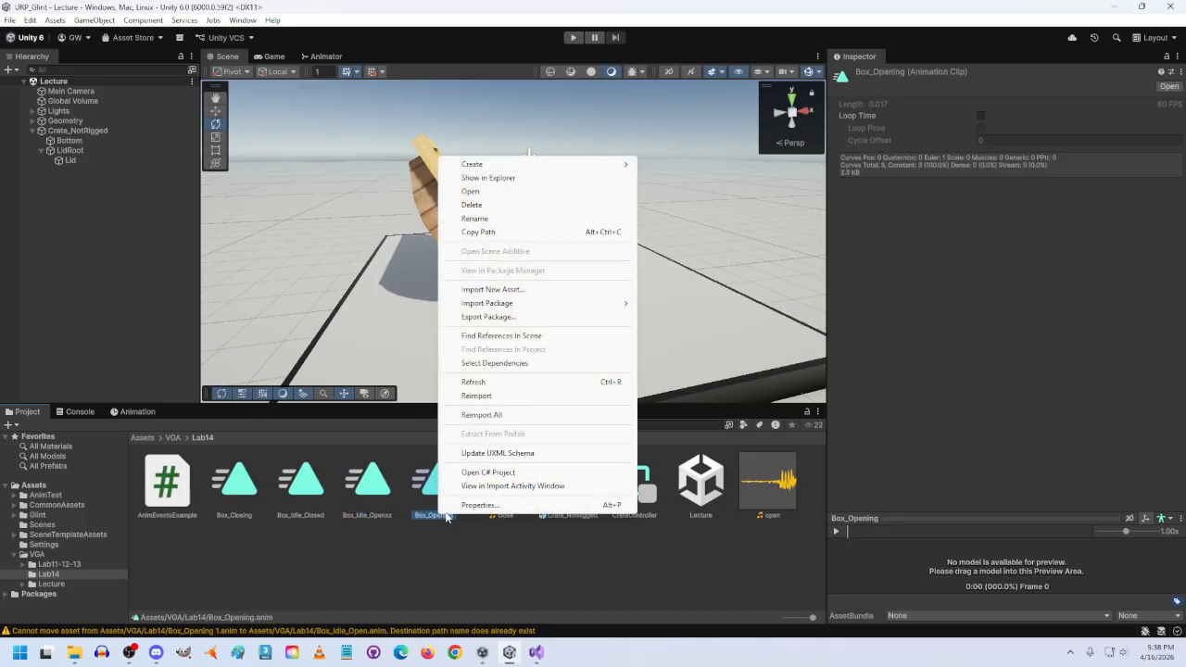
left_click(491, 221)
key("Left")
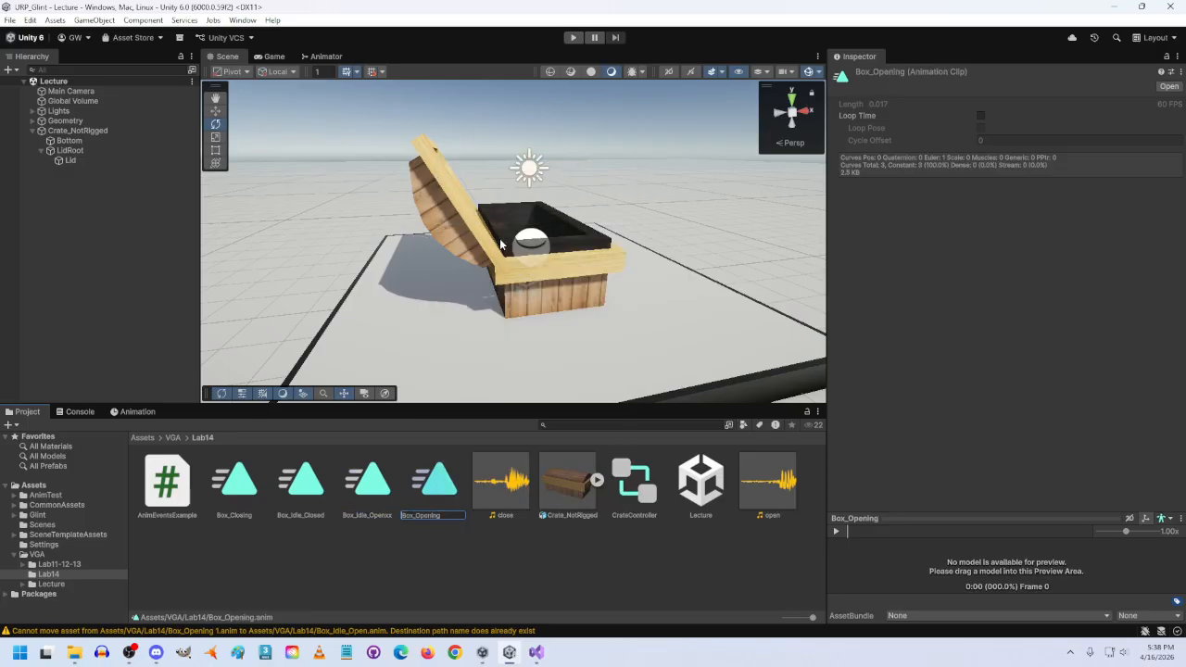
key("Right")
key("Right")
key("Right")
key("Right")
type("Idle_")
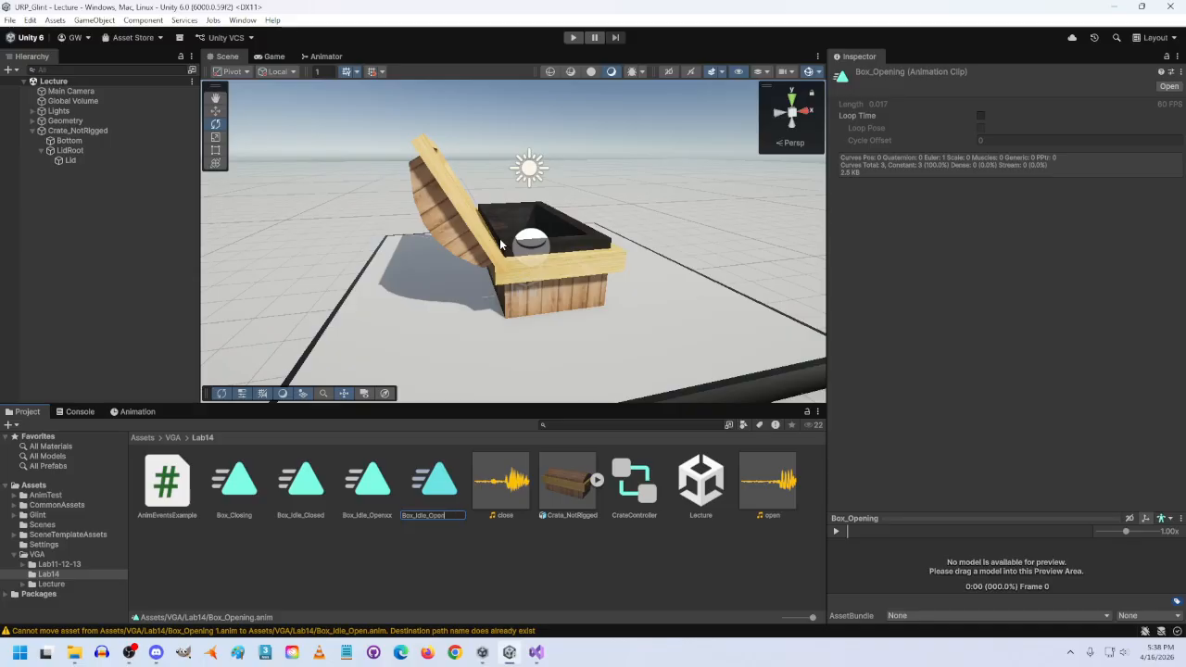
key("Return")
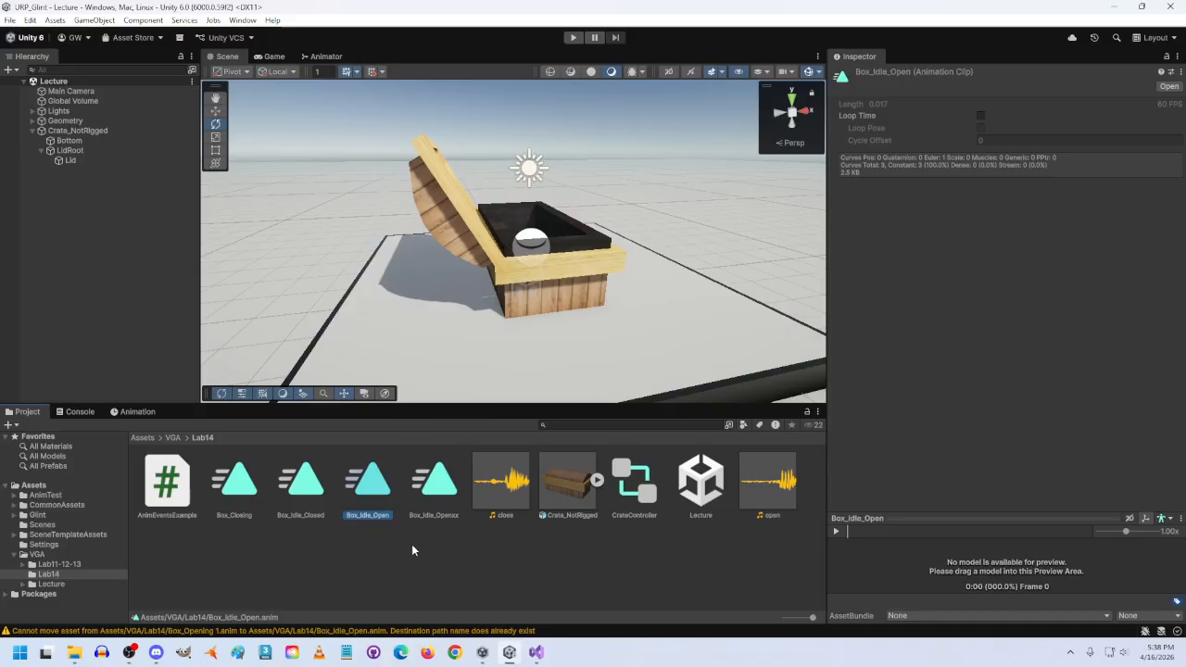
Rename the Box_Idle_Openxx clip as Box_Opening.
right_click(438, 517)
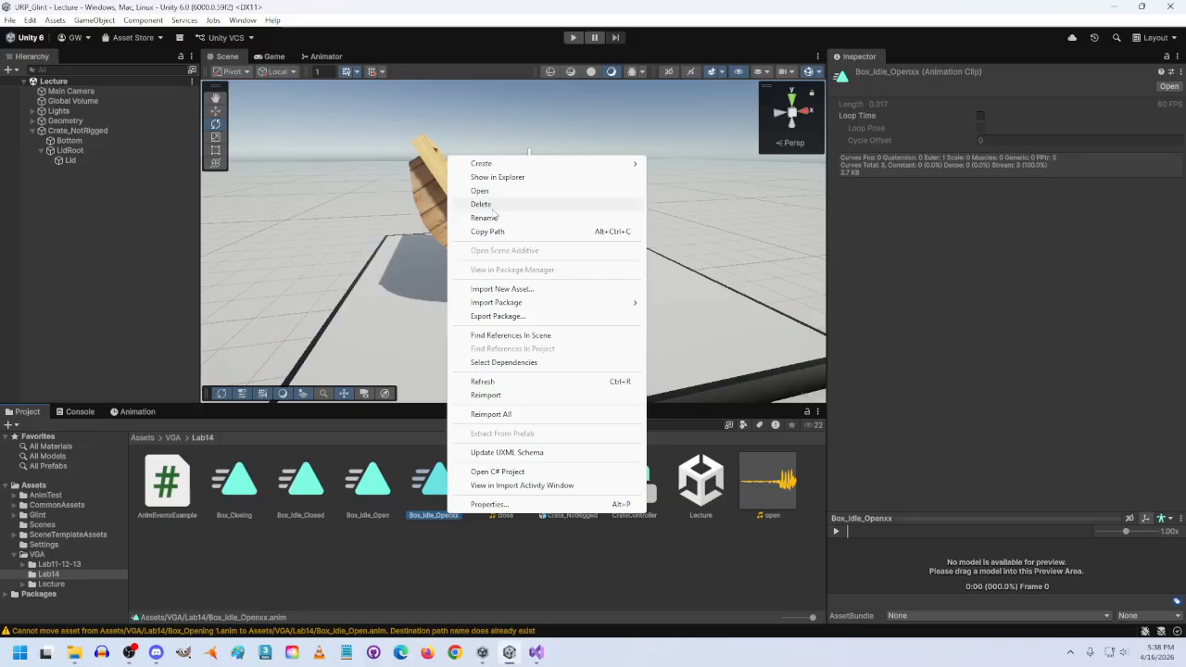
left_click(489, 217)
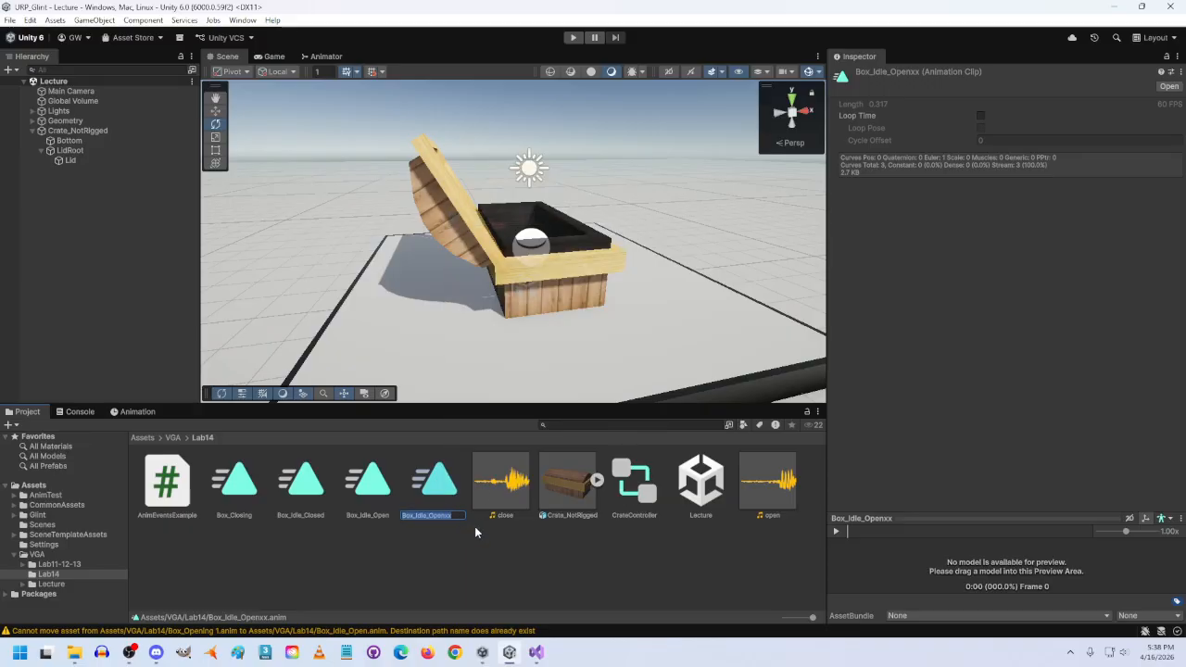
key("End")
key("BackSpace")
key("BackSpace")
key("BackSpace")
key("BackSpace")
key("BackSpace")
key("BackSpace")
key("BackSpace")
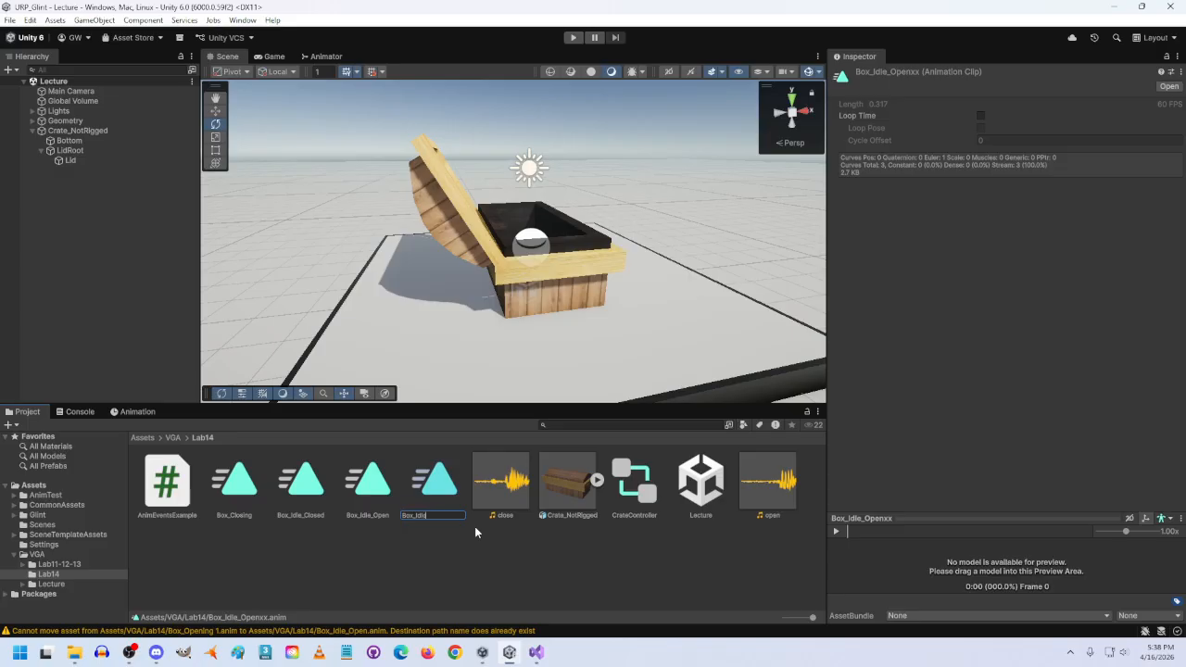
type("Opening")
key("Return")
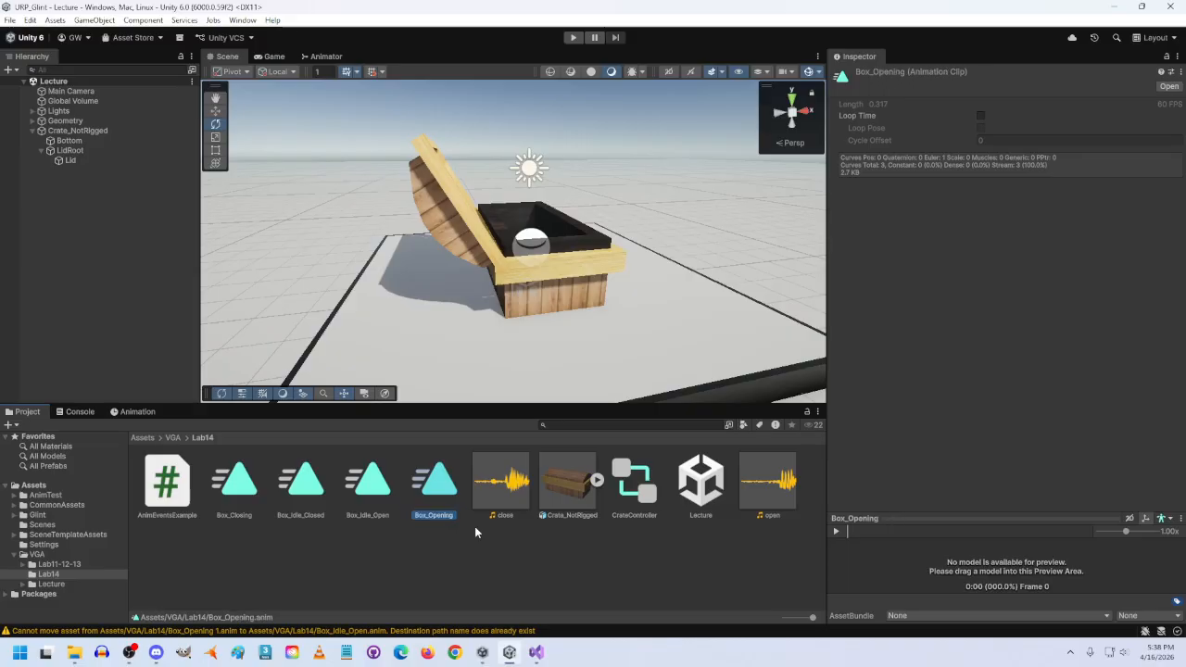
Open the Box_Closing clip, select LidRoot, scrub Box_Idle_Open to check the lid's pose, and review the crate's available clips.
left_click(431, 561)
double_click(234, 482)
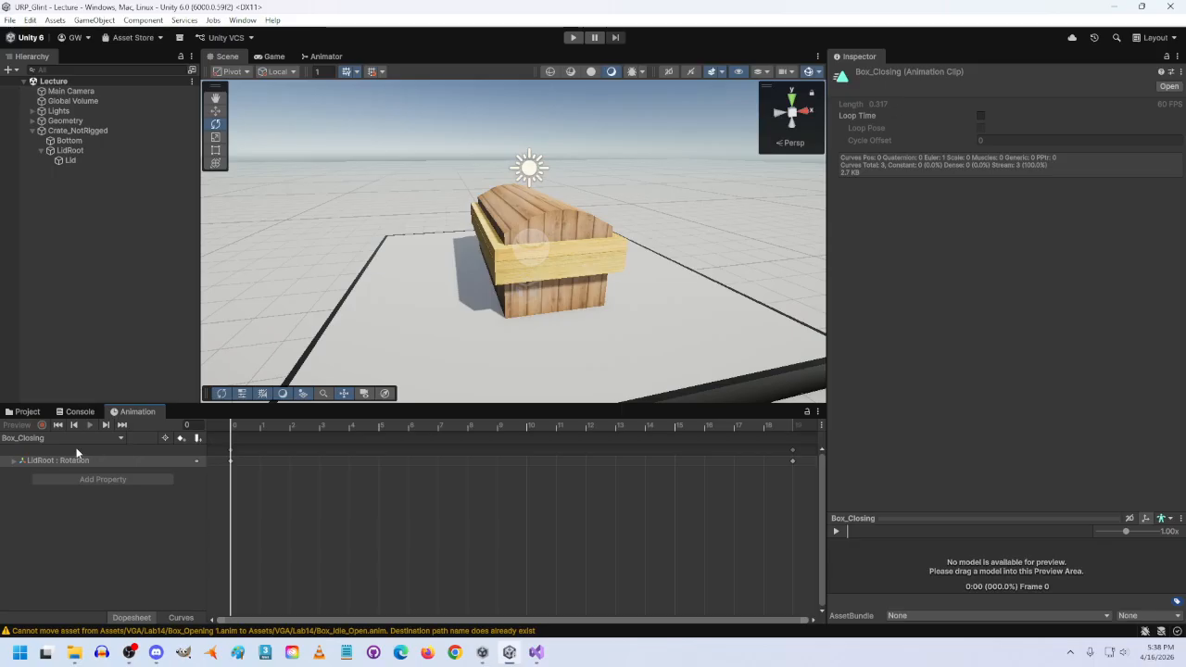
left_click(67, 150)
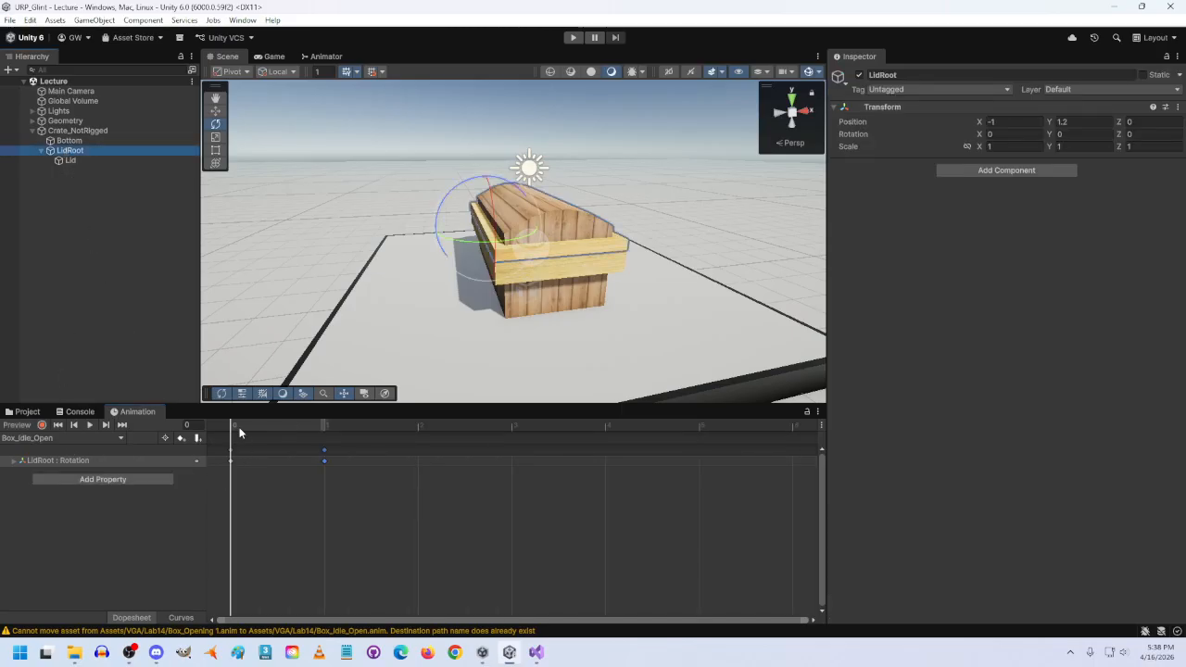
mouse_move(233, 421)
left_mouse_down()
mouse_move(335, 427)
mouse_move(235, 423)
left_mouse_up()
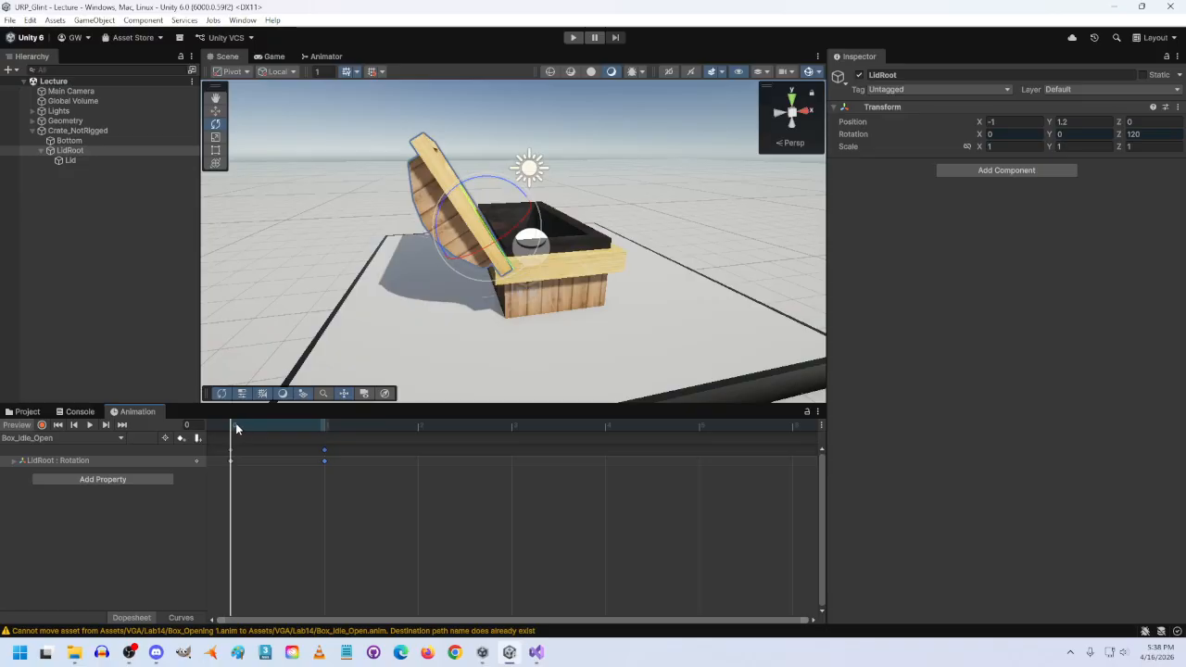
mouse_move(235, 423)
left_mouse_down()
mouse_move(324, 425)
mouse_move(231, 425)
left_mouse_up()
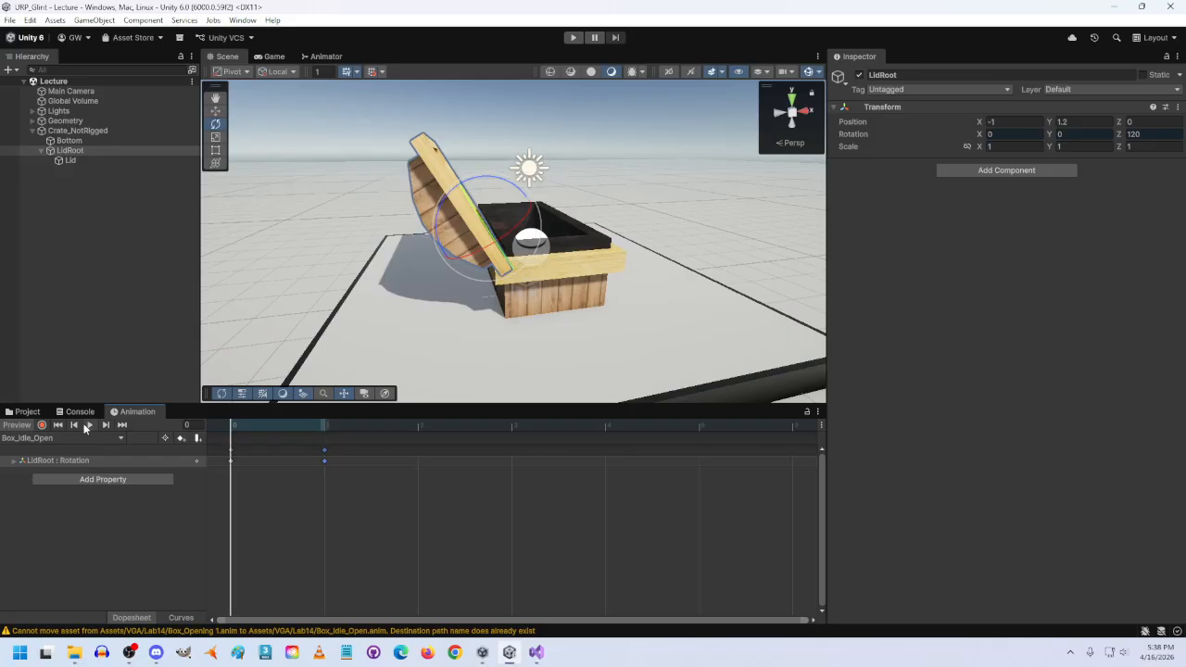
left_click(119, 439)
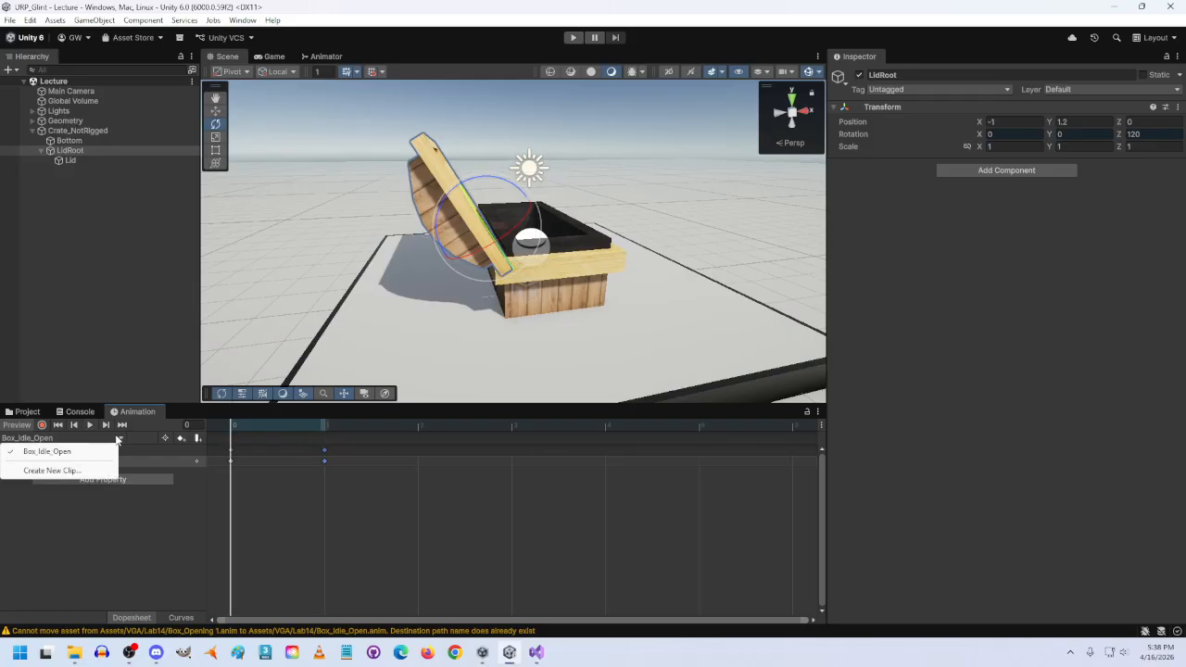
left_click(150, 529)
left_click(151, 528)
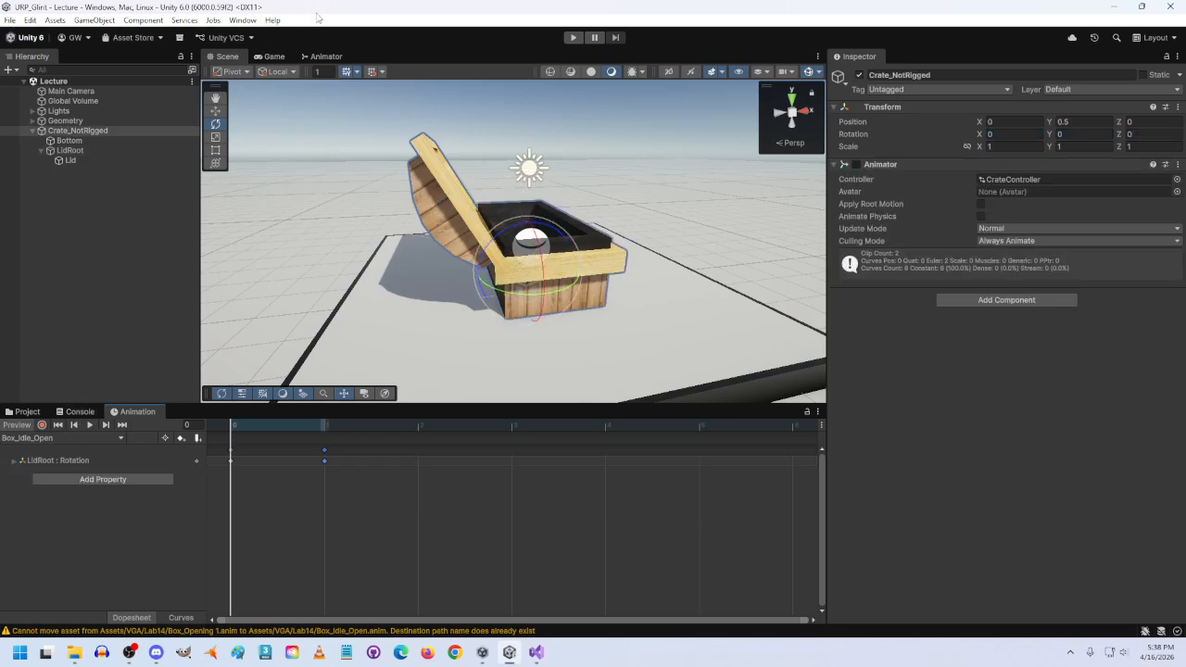
Assign the Box_Idle_Closed clip as the motion of the Idle_Close state in CrateController.
left_click(326, 57)
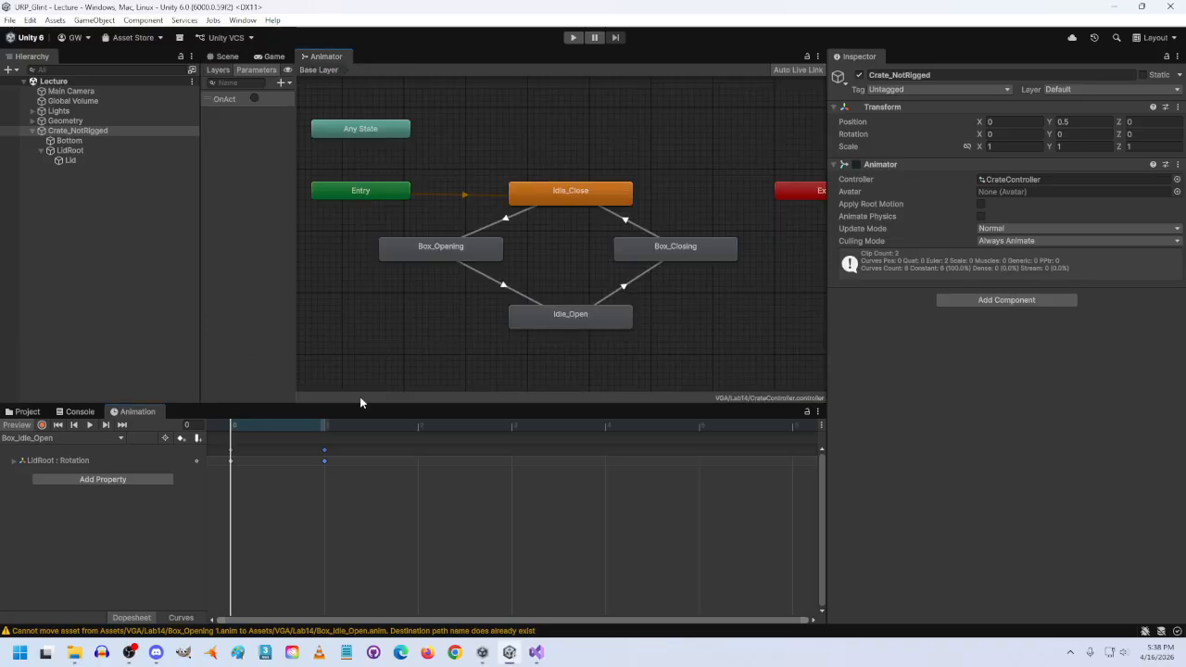
left_click(572, 192)
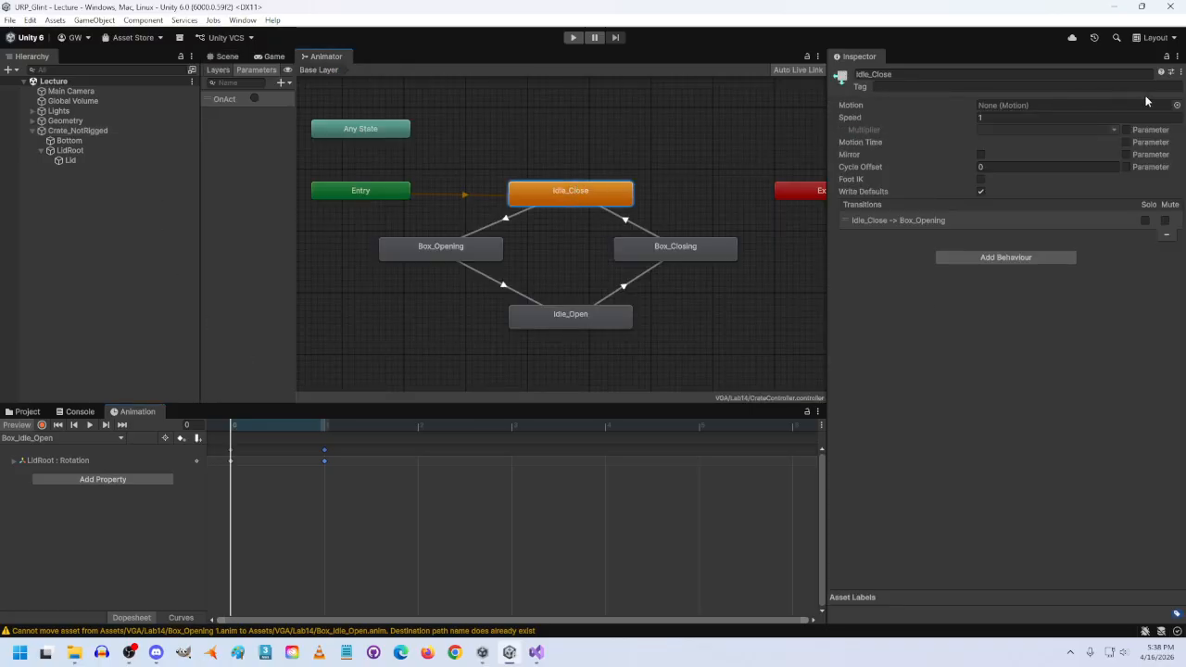
left_click(1177, 104)
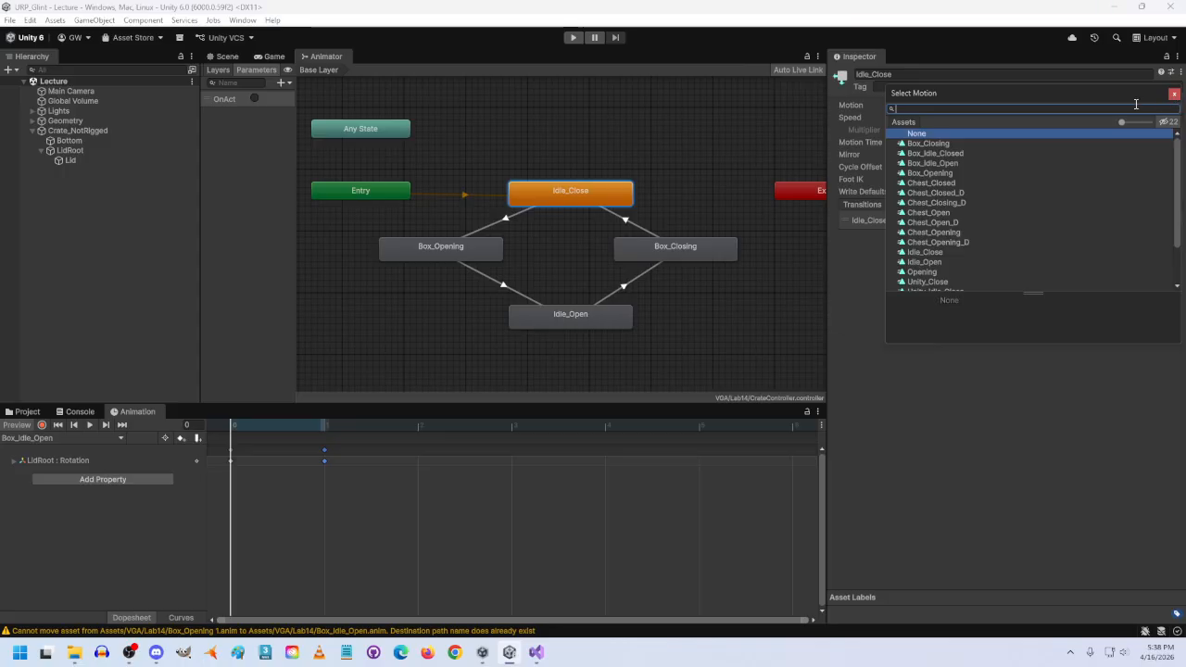
left_click(947, 155)
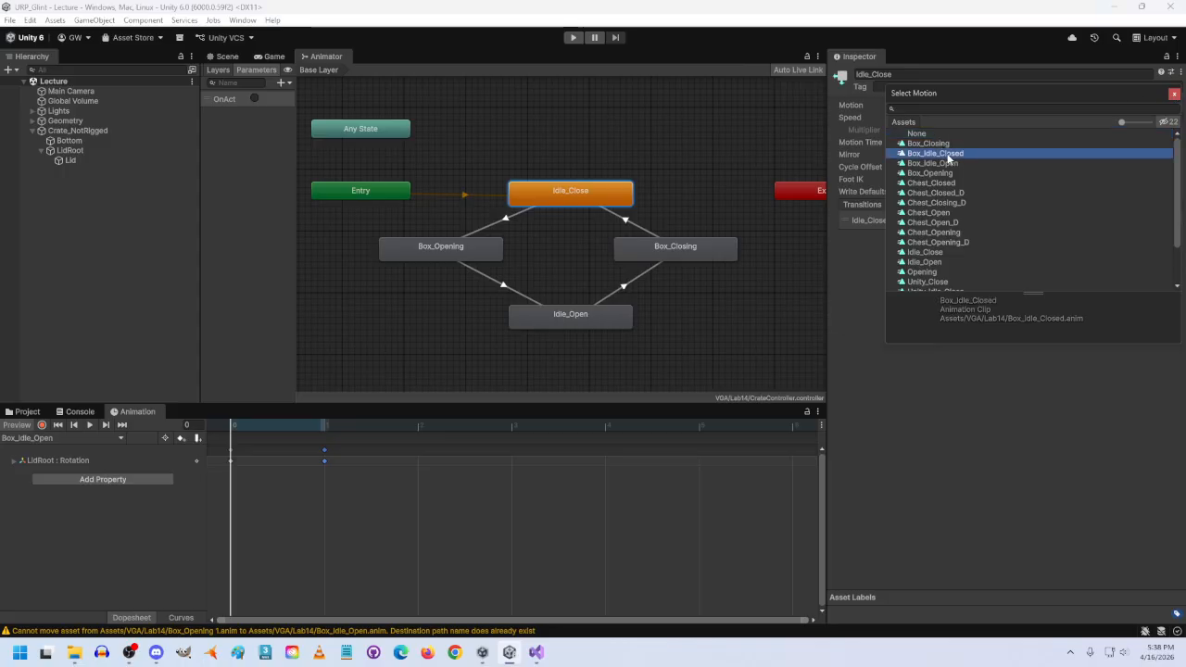
double_click(947, 155)
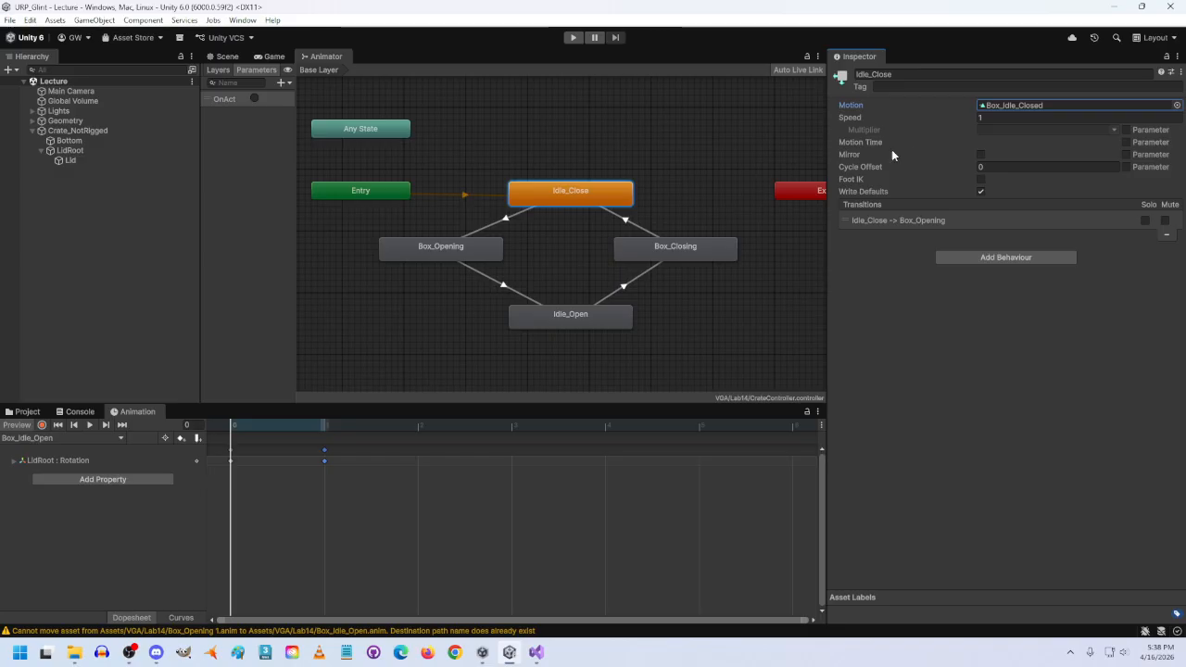
Set the Box_Opening state's motion to the Box_Opening clip and the Box_Closing state's motion to the Box_Closing clip.
left_click(449, 247)
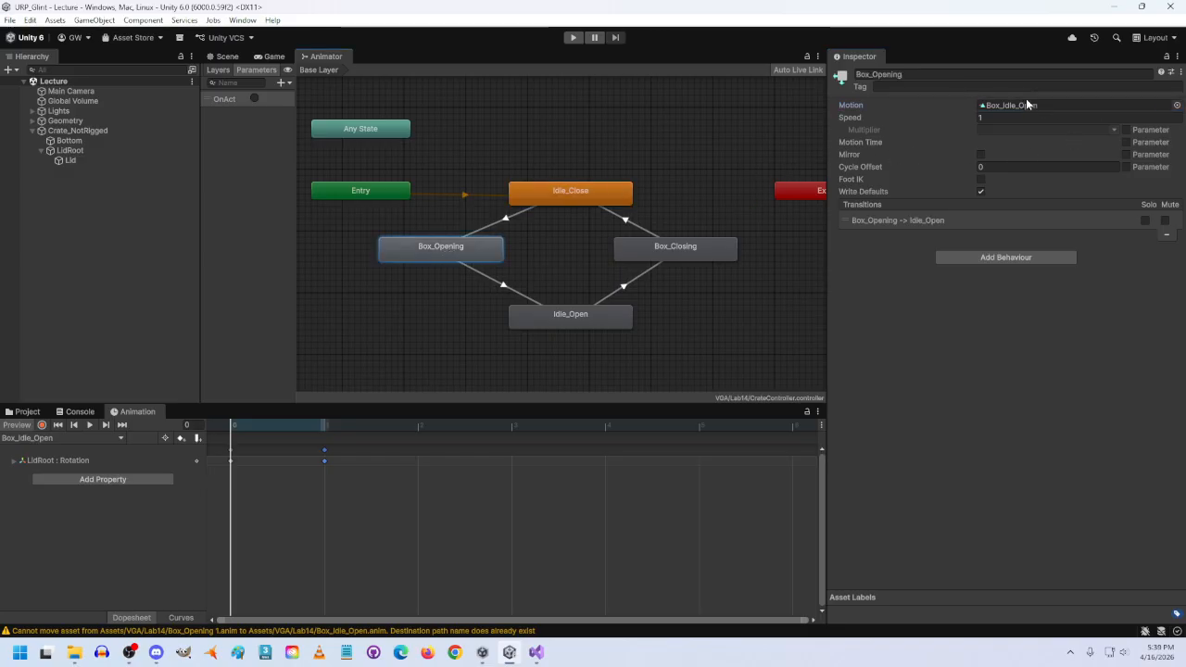
left_click(1177, 105)
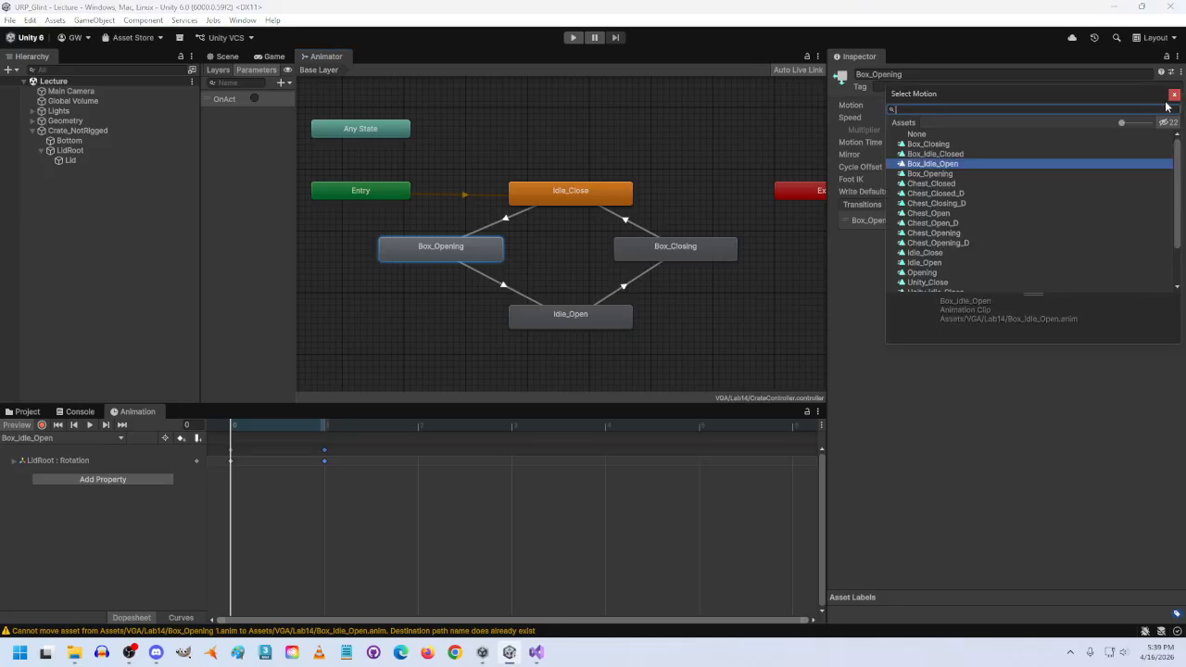
double_click(946, 173)
left_click(690, 249)
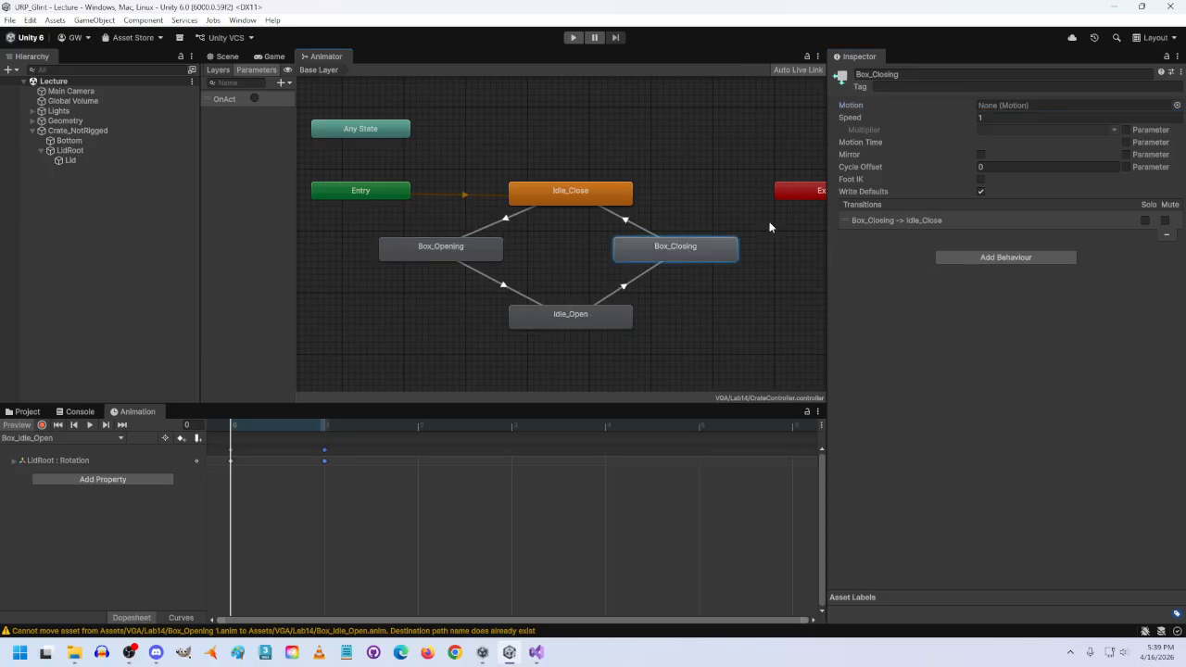
left_click(1175, 104)
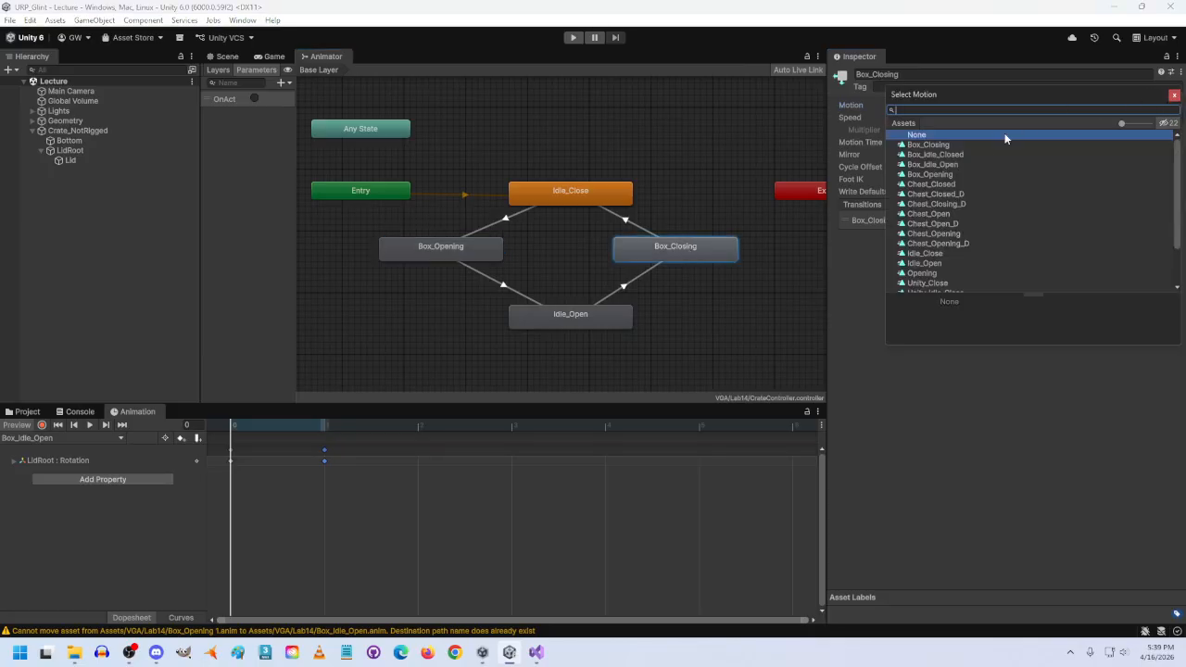
double_click(939, 143)
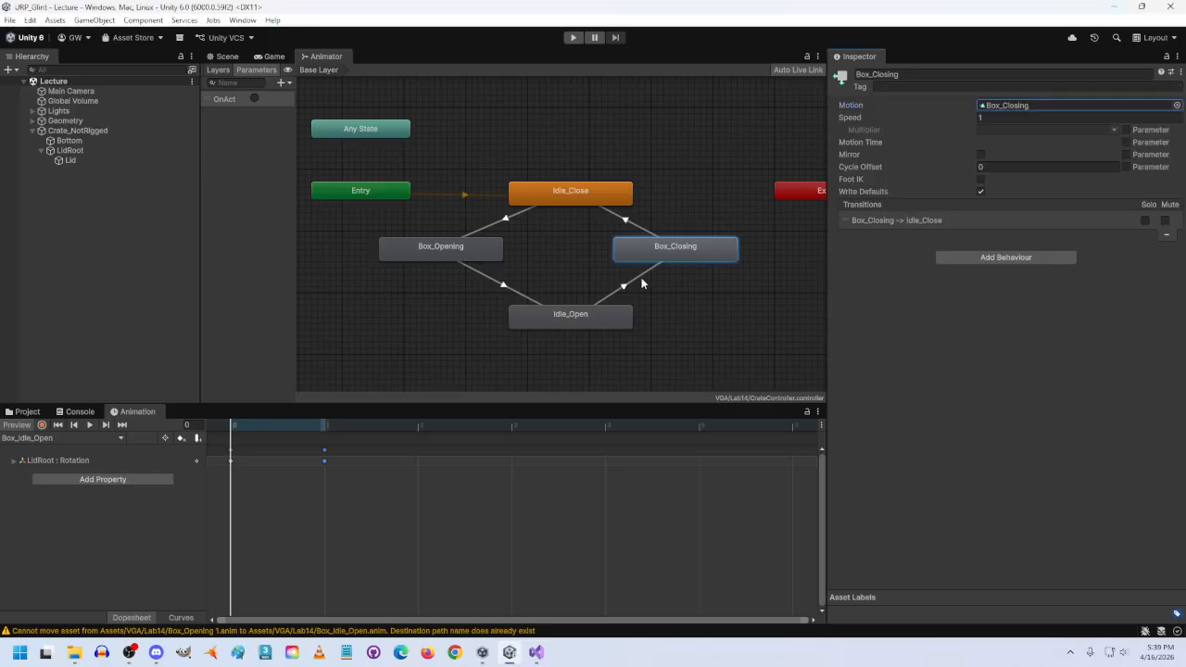
Assign the Box_Idle_Open clip to the Idle_Open state and review the motions of the other states.
left_click(574, 318)
left_click(1177, 105)
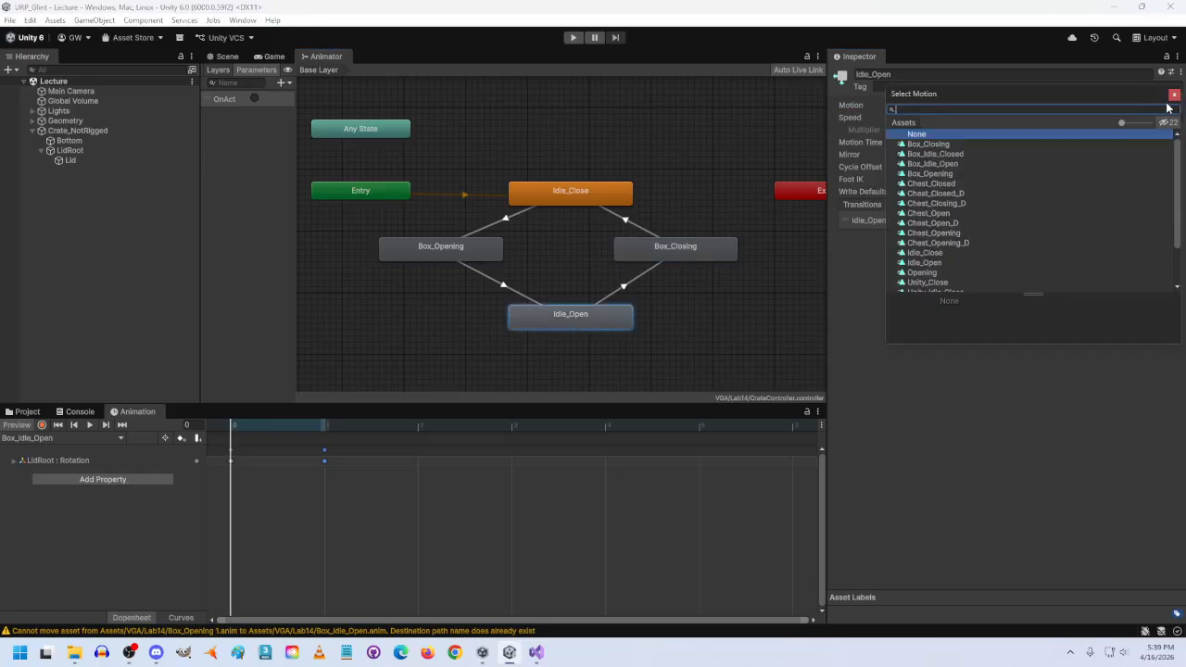
double_click(936, 164)
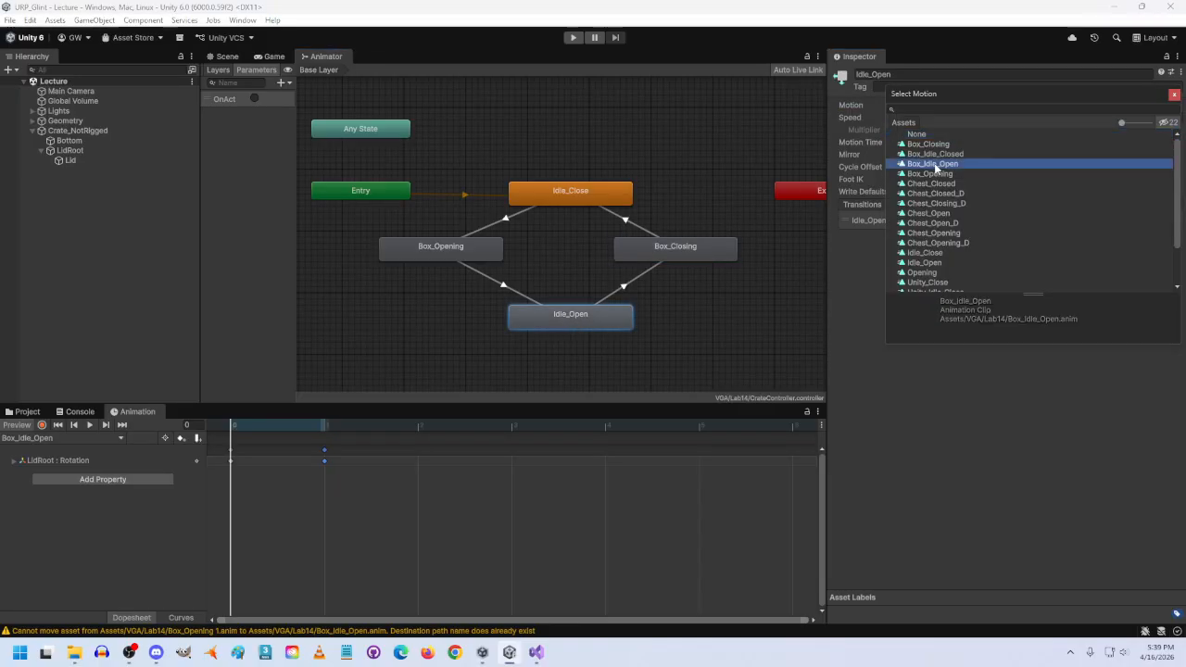
left_click(584, 190)
left_click(579, 319)
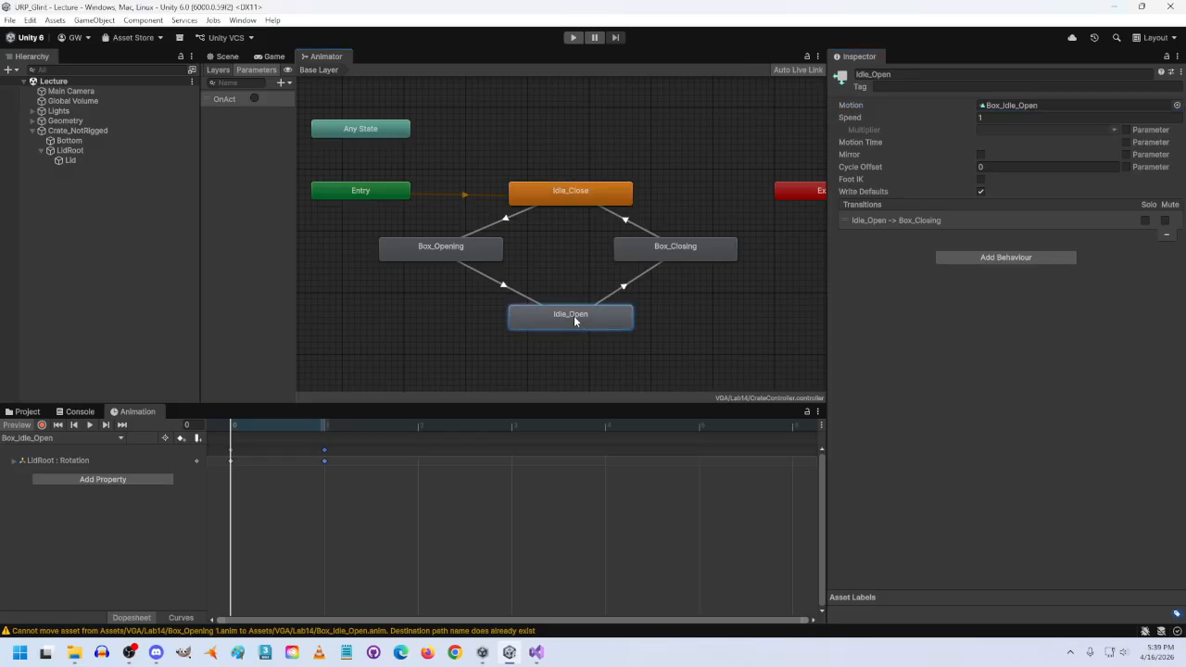
left_click(678, 247)
left_click(441, 242)
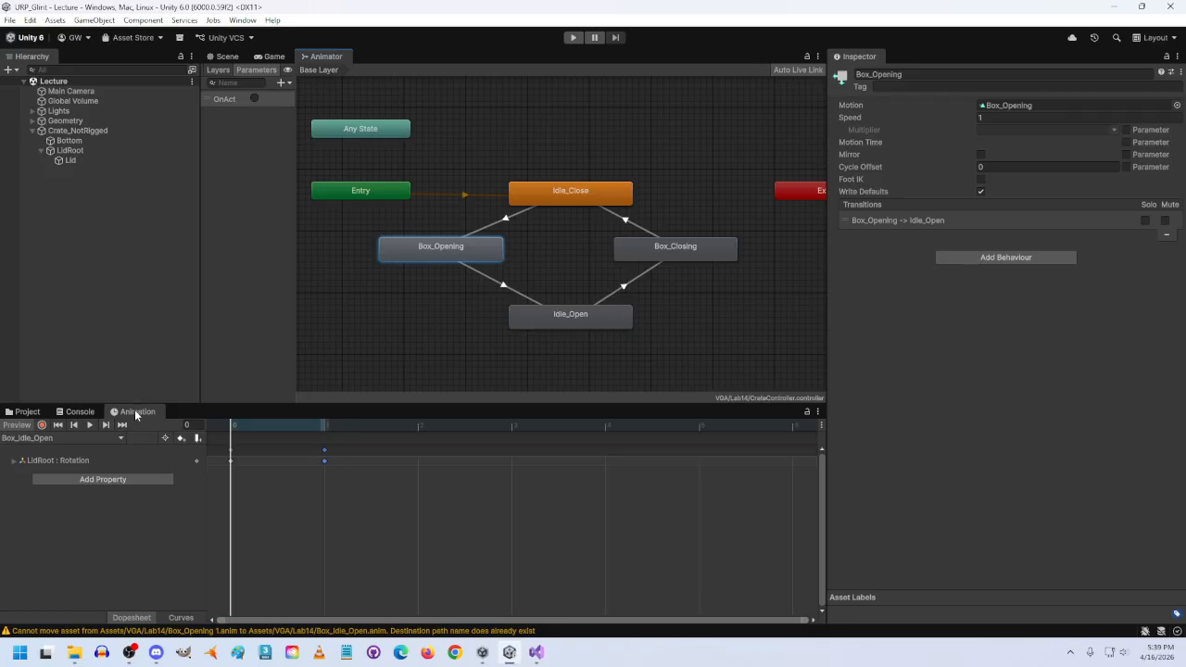
Open the Box_Idle_Closed clip for editing, select LidRoot in the scene and preview the lid's pose at frame 0.
left_click(119, 439)
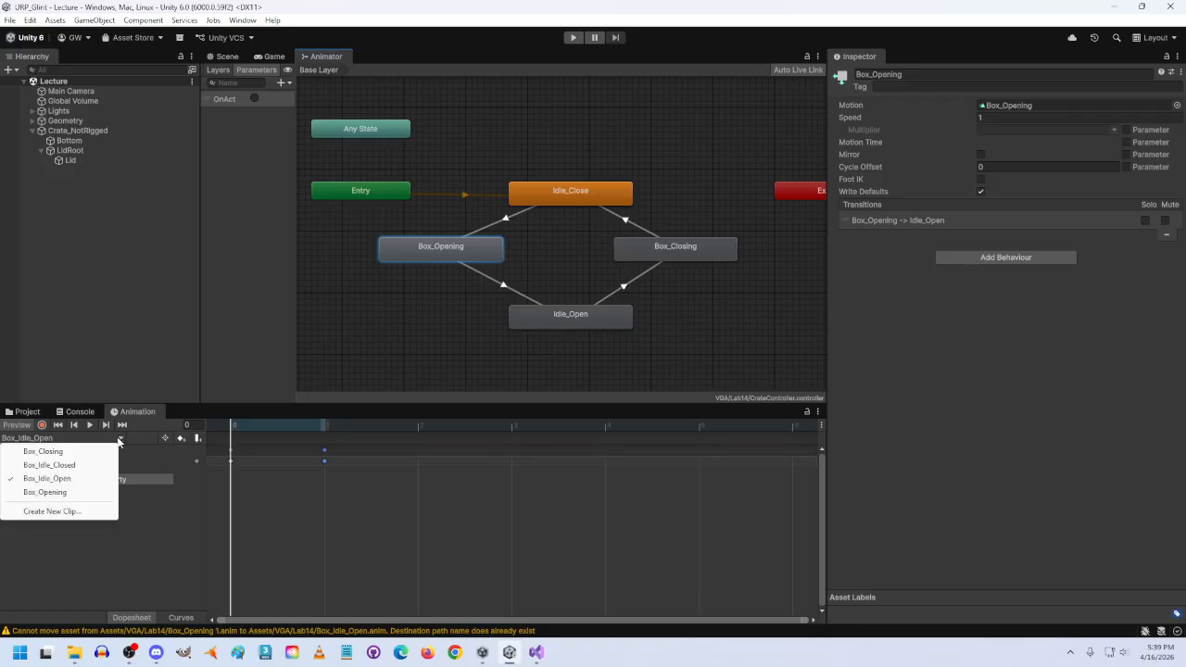
left_click(56, 466)
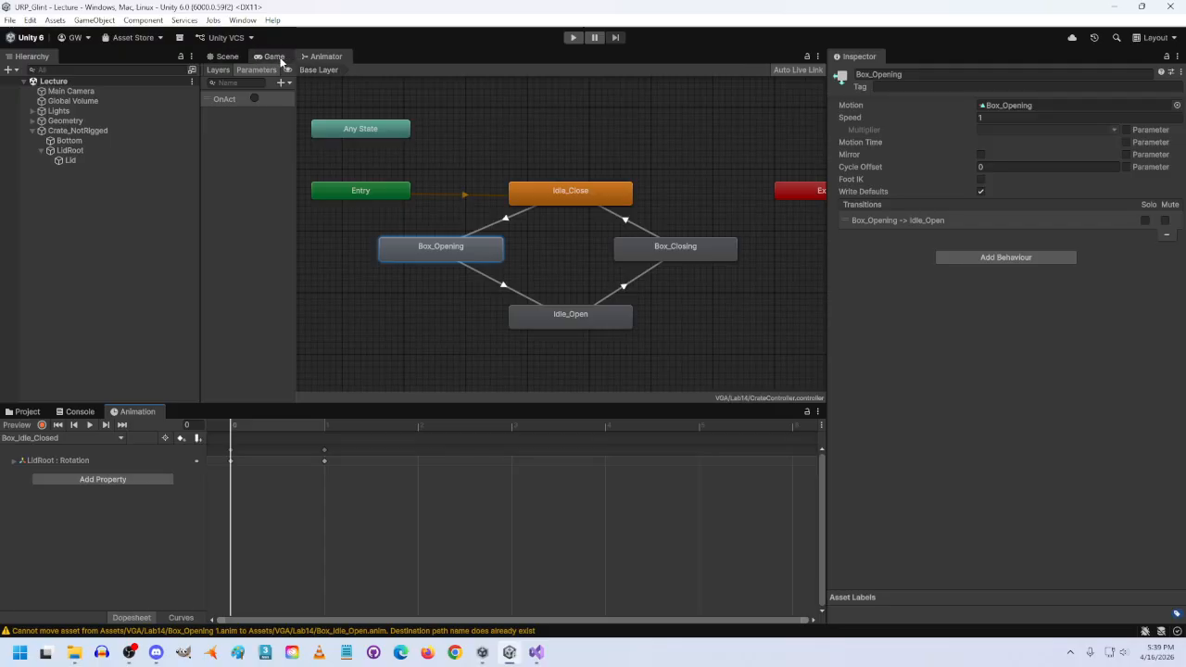
left_click(230, 56)
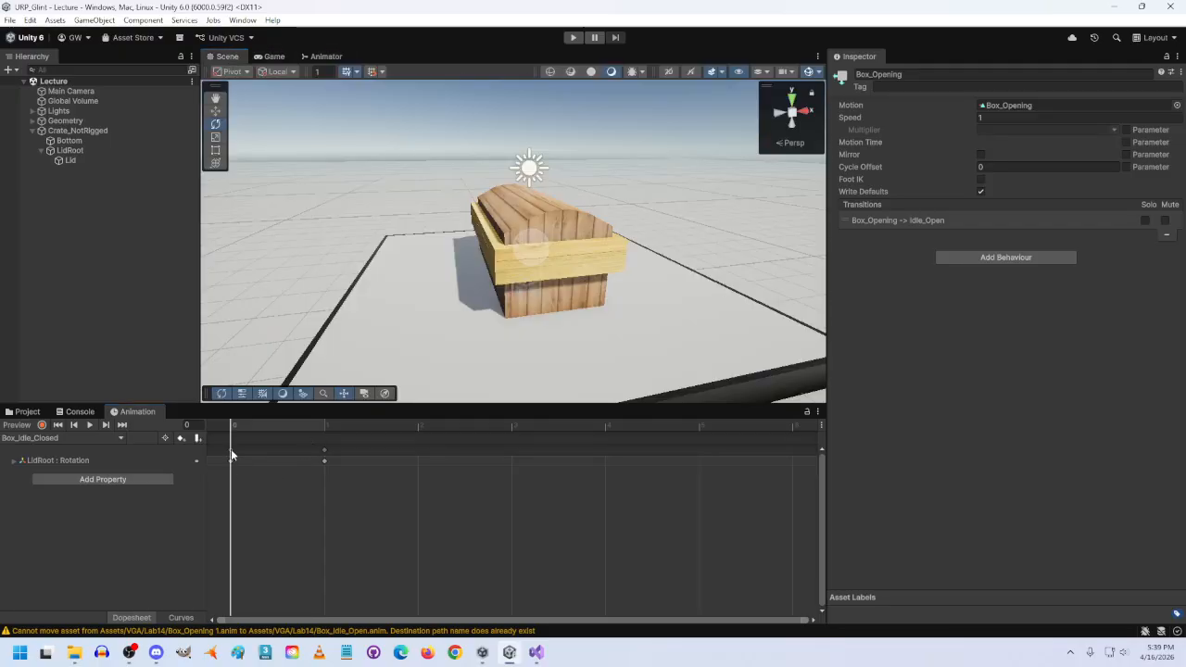
left_click(69, 150)
mouse_move(234, 423)
left_mouse_down()
mouse_move(324, 424)
mouse_move(243, 436)
left_mouse_up()
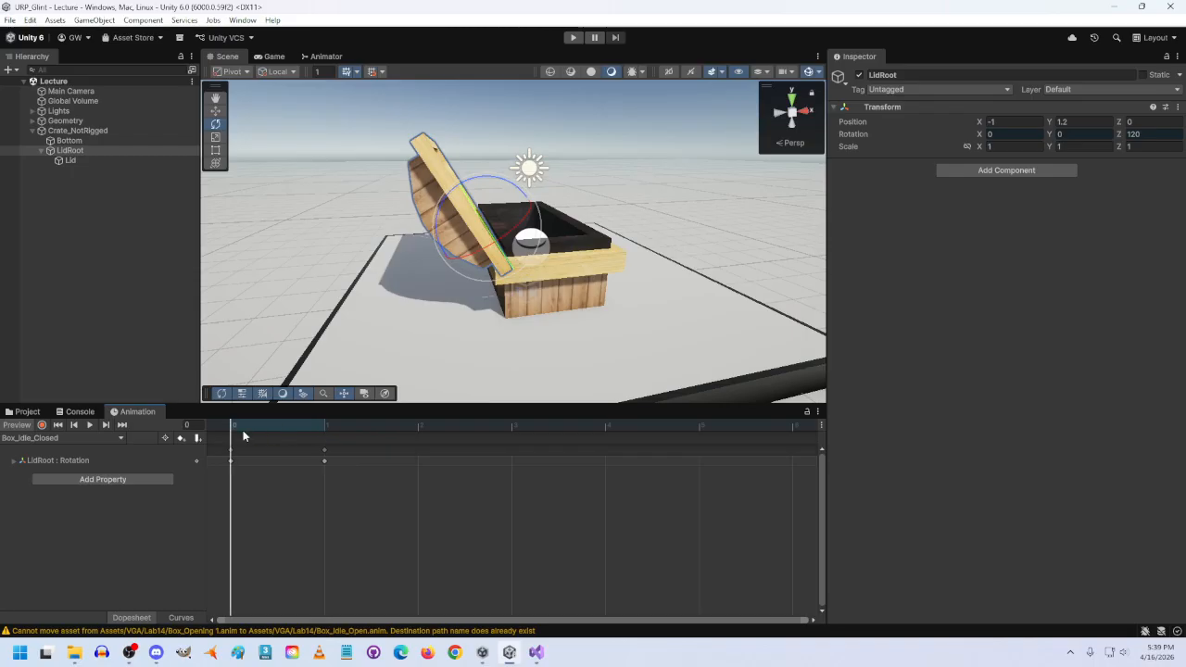
Try to set LidRoot's Z rotation to 0 with both Box_Idle_Closed keyframes selected, and scrub to check it.
left_click(231, 462)
left_click(324, 461, "shift")
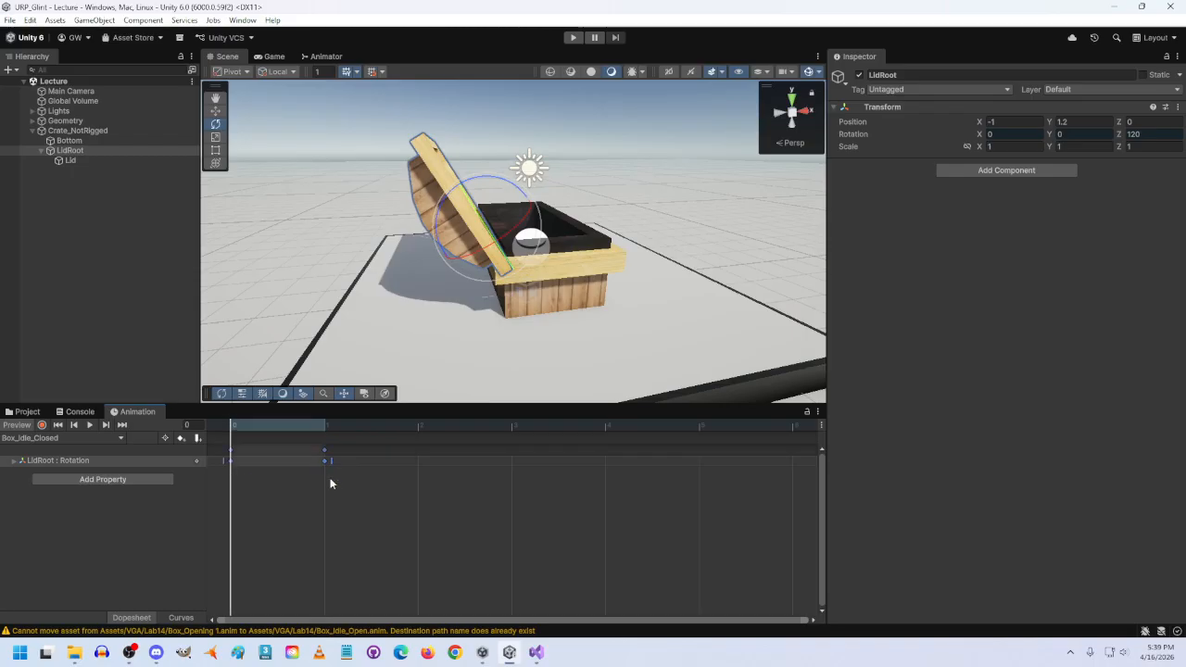
left_click(1134, 134)
type("0")
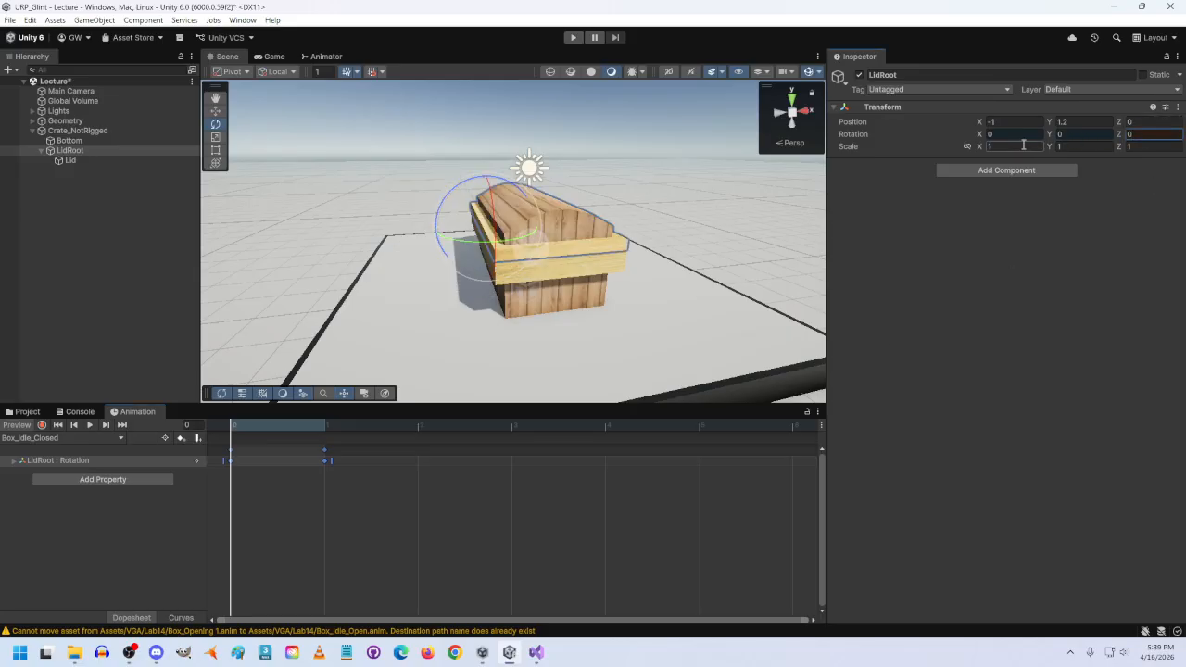
left_click(267, 529)
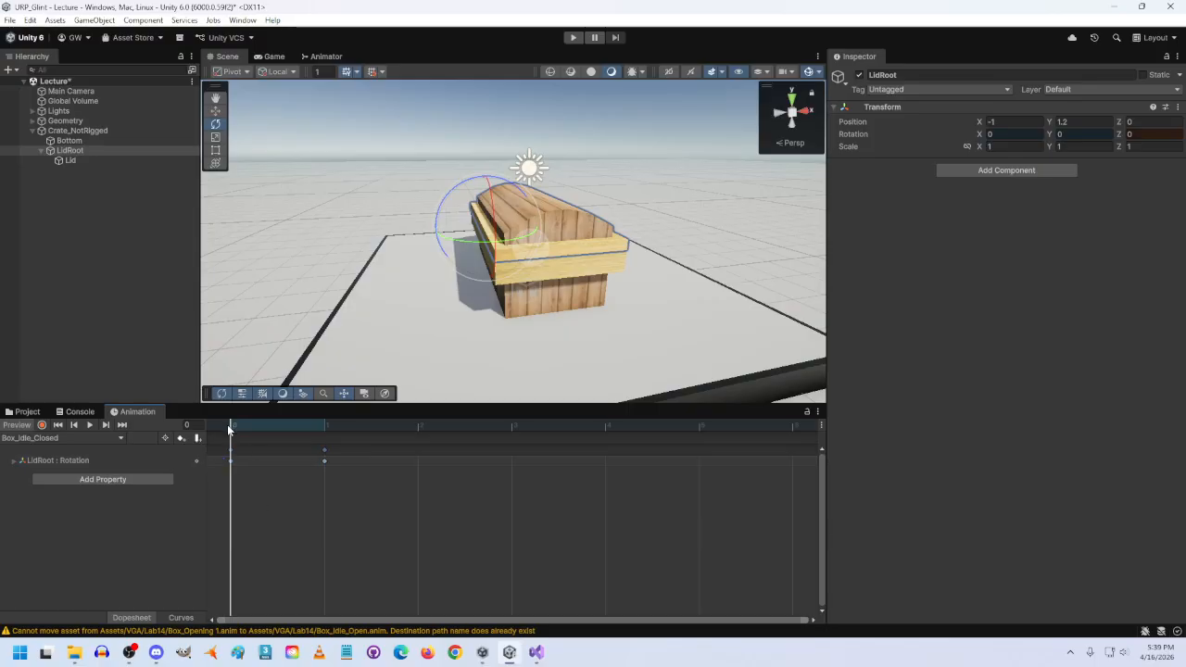
mouse_move(239, 427)
left_mouse_down()
mouse_move(315, 427)
mouse_move(235, 426)
left_mouse_up()
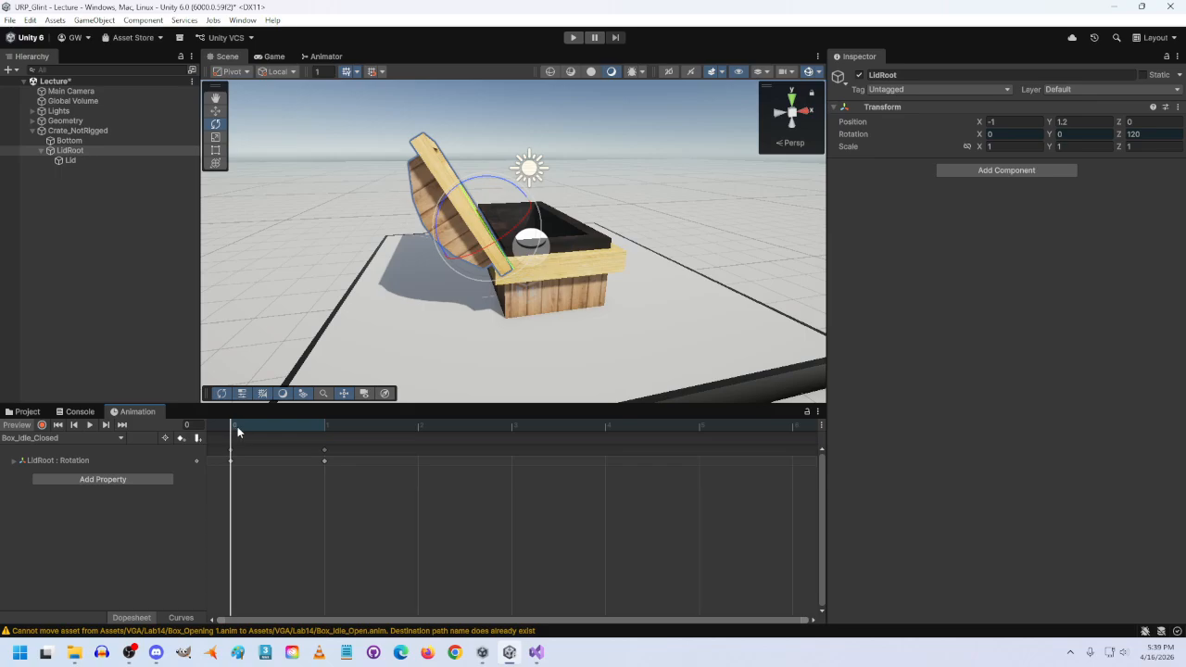
Set LidRoot's Z rotation to 0 and key it at frame 0 of the Box_Idle_Closed clip.
left_click(232, 460)
left_click_drag(329, 479, 258, 473)
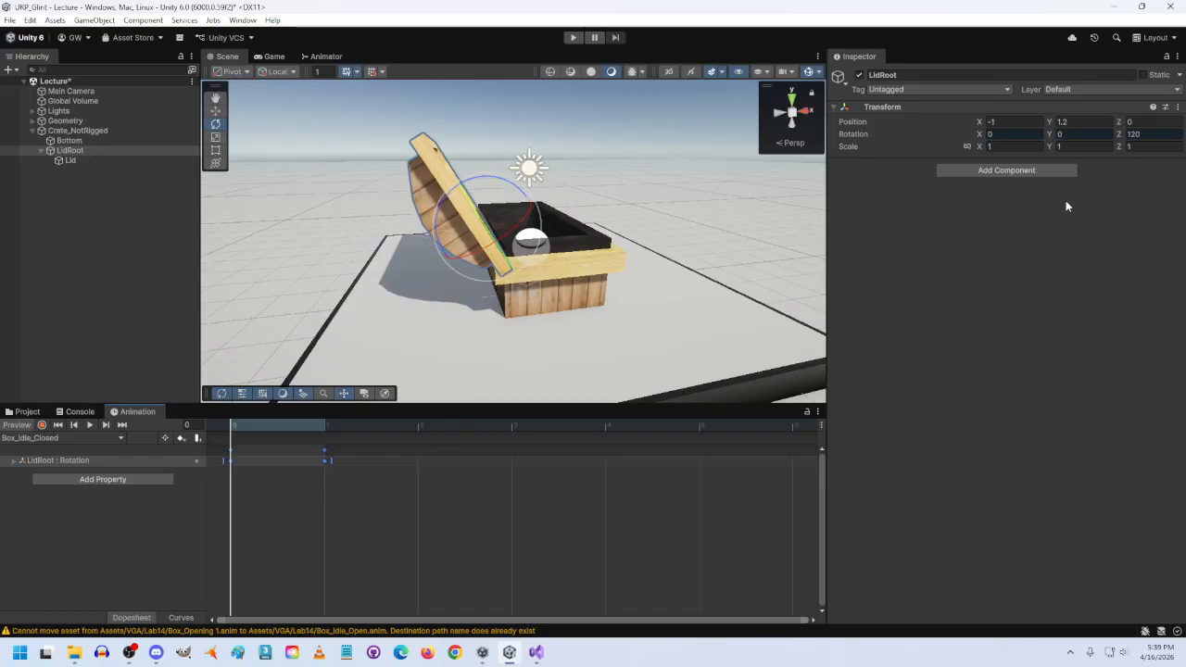
left_click(1157, 134)
type("0")
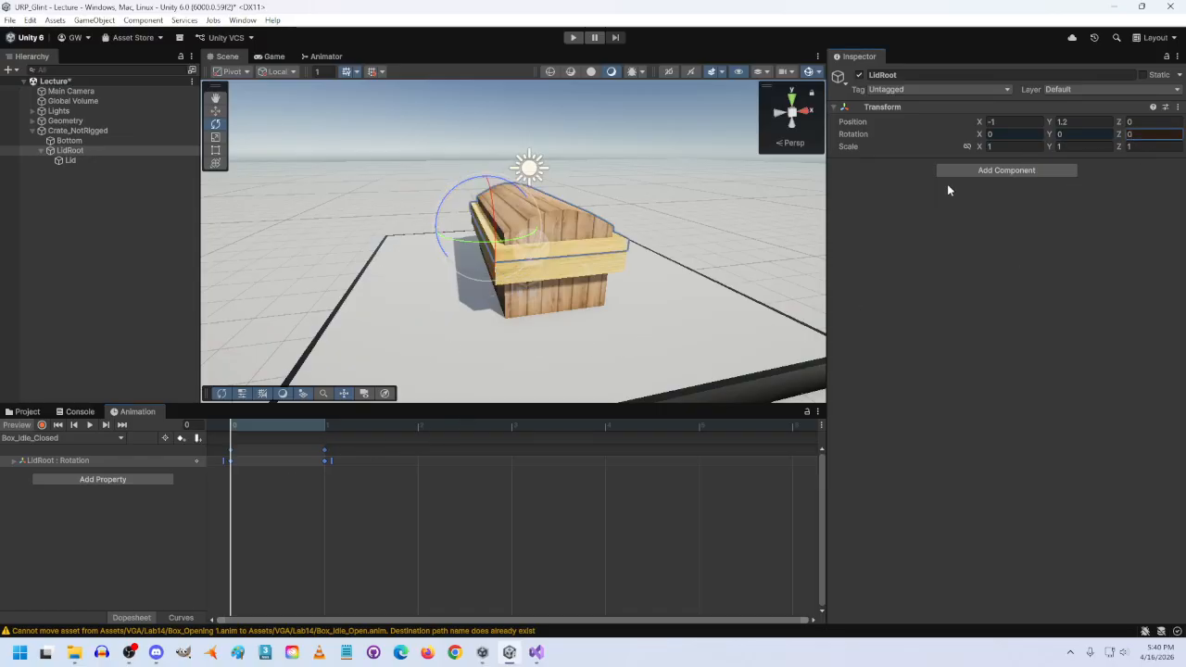
left_click(180, 439)
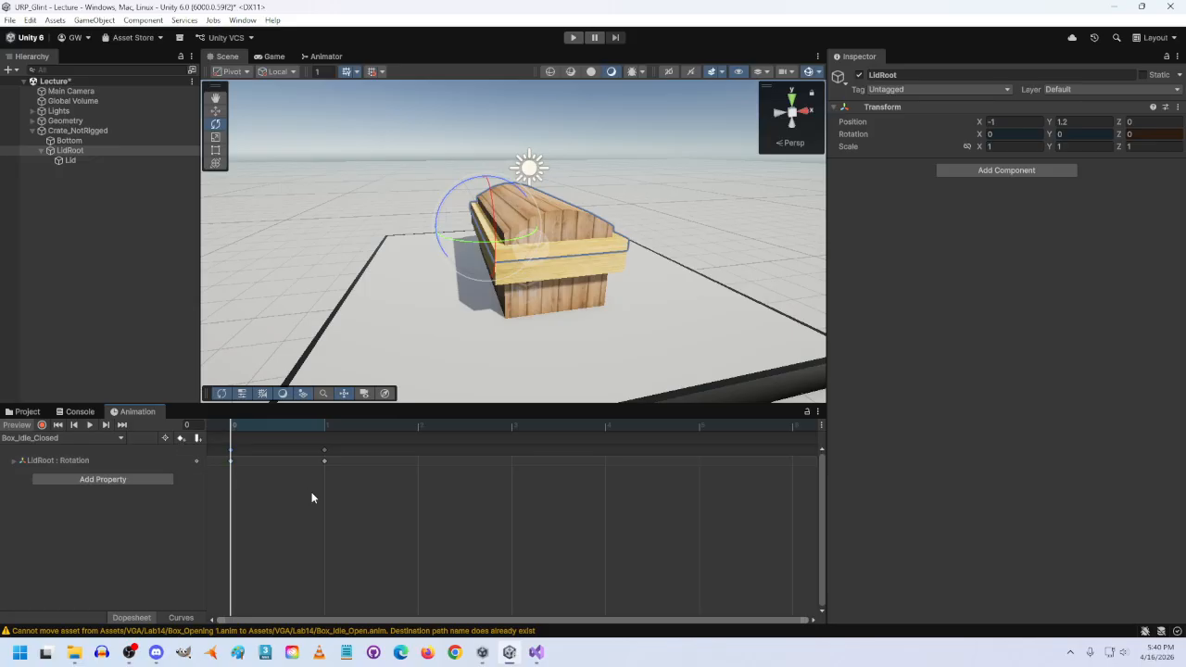
Replace the frame 1 keyframe of Box_Idle_Closed with one holding LidRoot's Z rotation at 0, and return to frame 0.
left_click(232, 460)
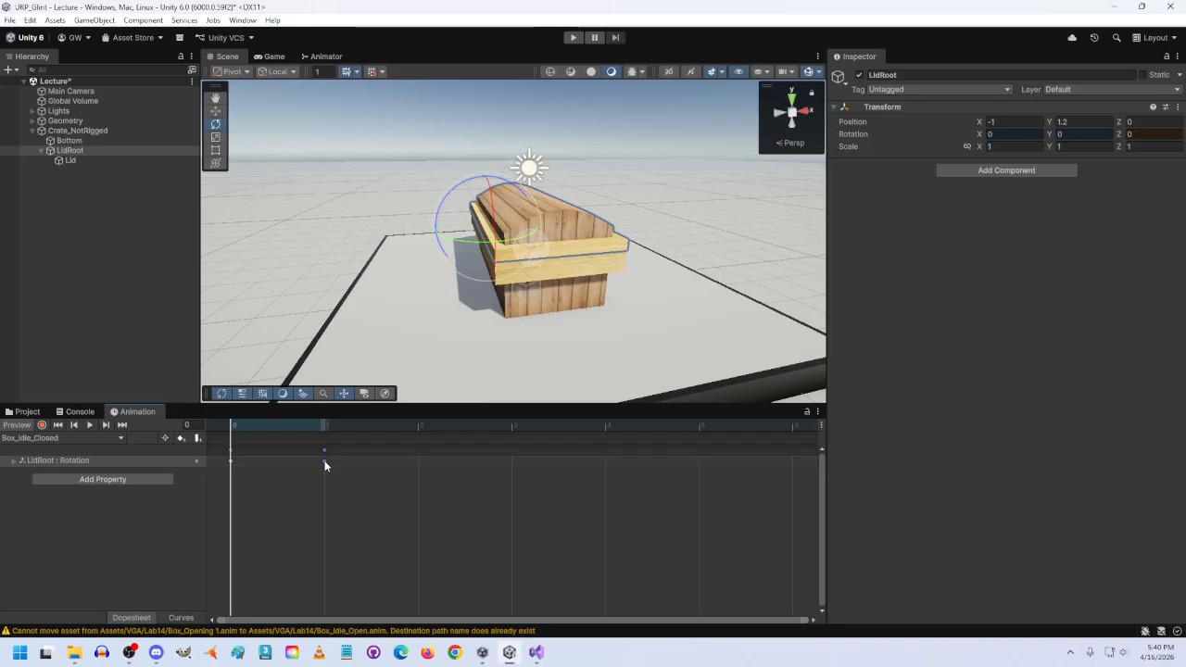
left_click_drag(244, 430, 326, 428)
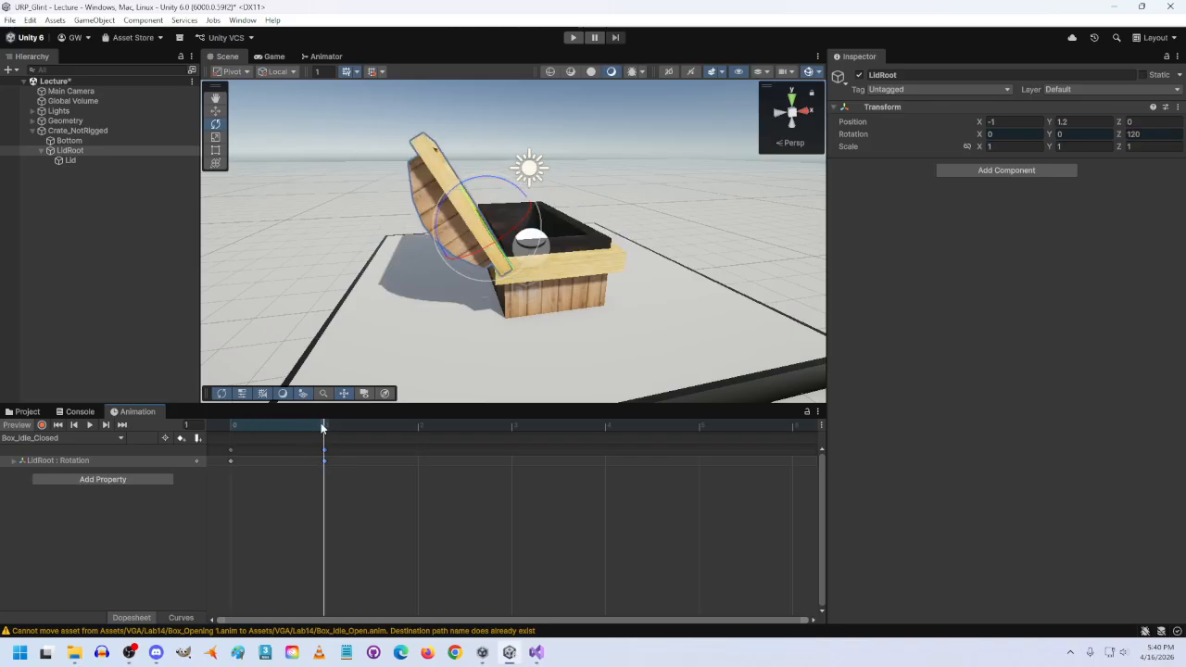
key("Delete")
left_click(180, 437)
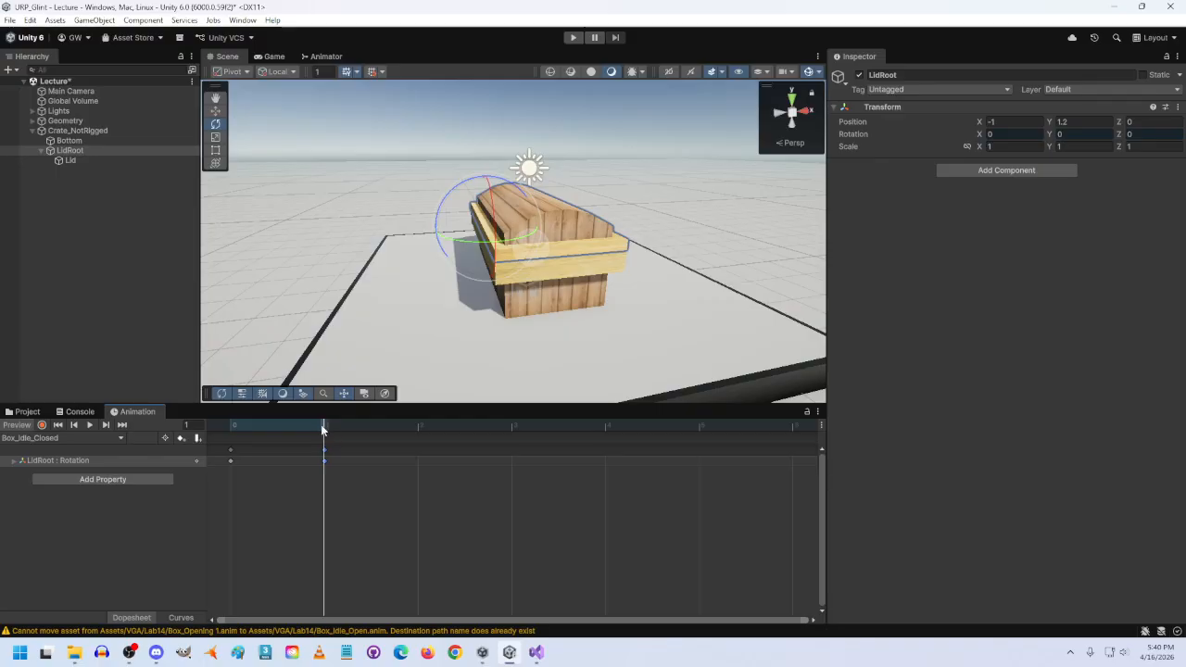
left_click(273, 425)
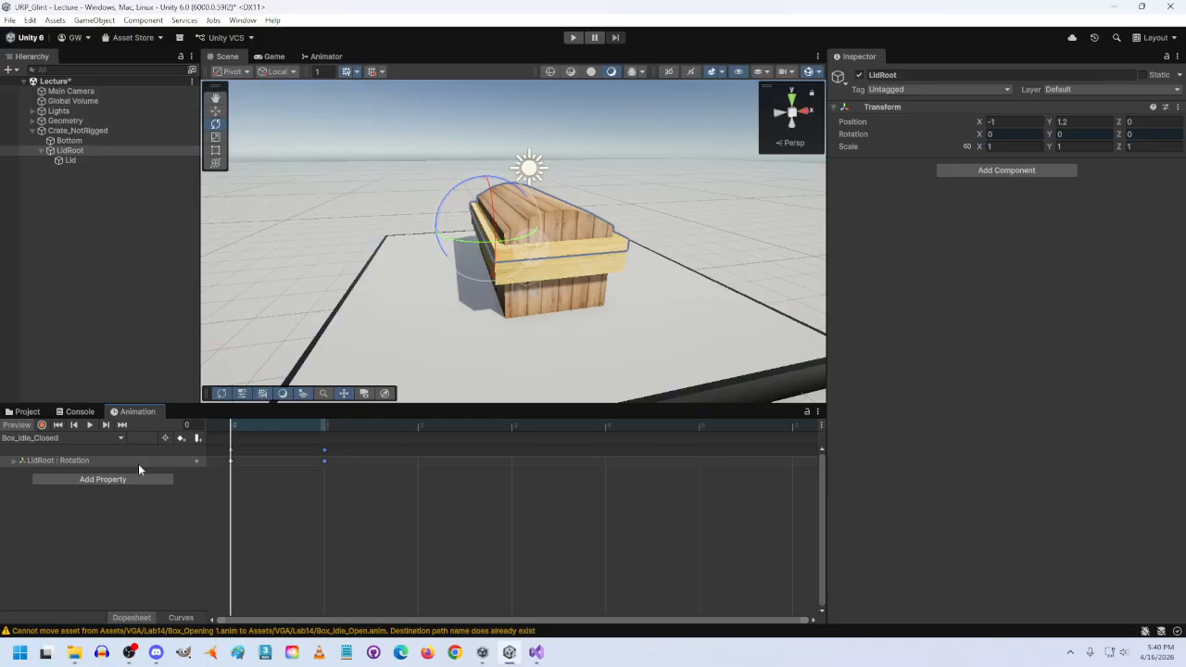
Check the lid's pose in the Box_Closing, Box_Idle_Closed and Box_Idle_Open clips by scrubbing near their first frames.
left_click(95, 437)
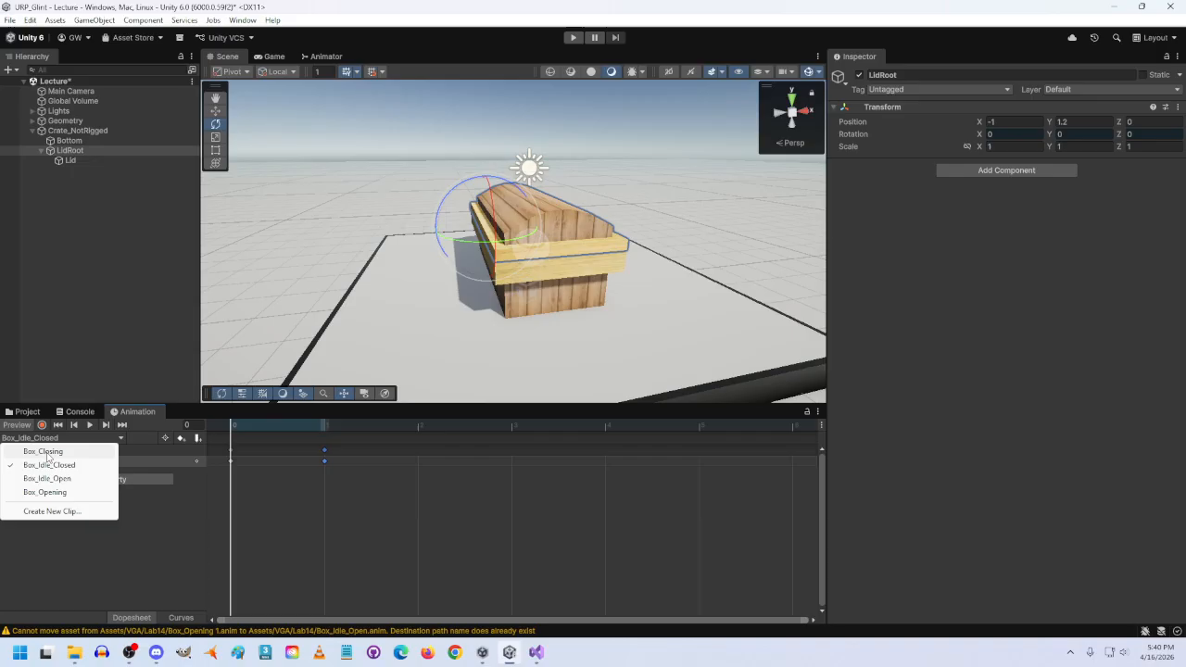
left_click(51, 451)
mouse_move(232, 425)
left_mouse_down()
mouse_move(792, 450)
mouse_move(233, 436)
left_mouse_up()
left_click(65, 437)
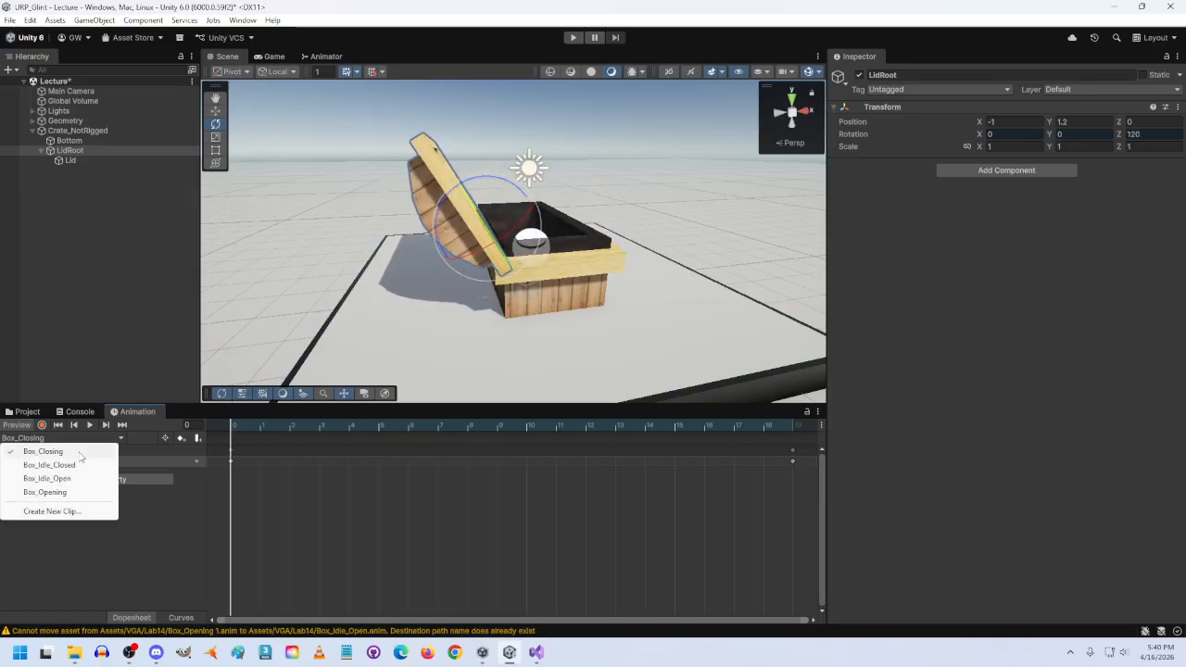
left_click(51, 465)
left_click(299, 428)
left_click(232, 428)
left_click(79, 437)
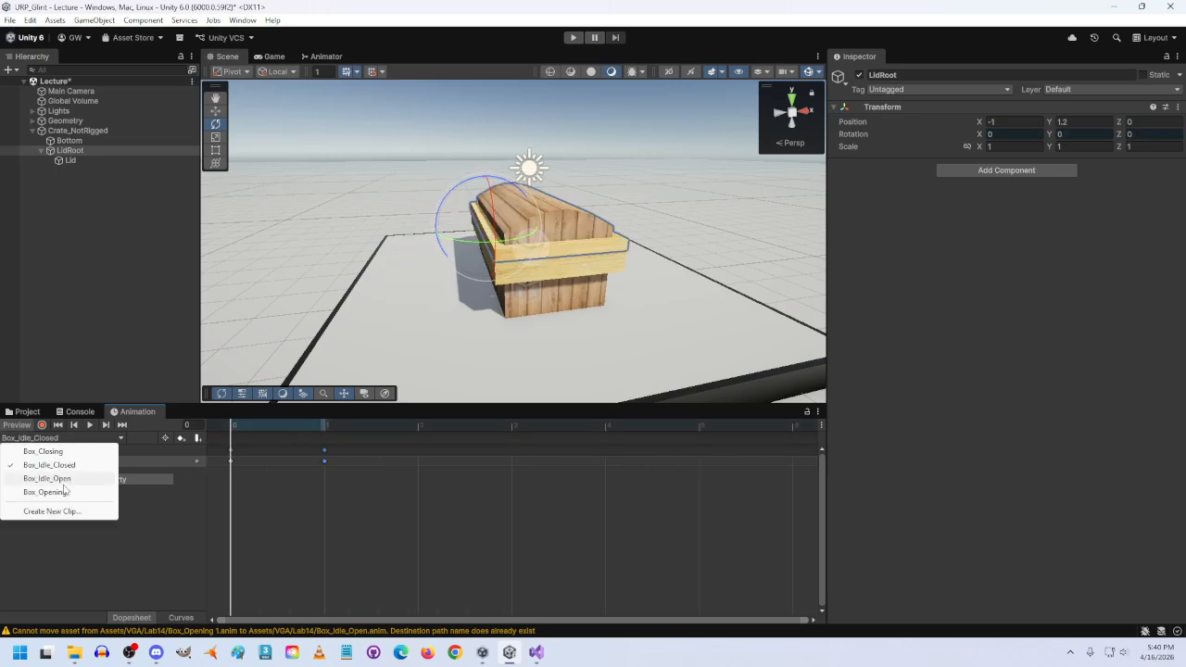
left_click(61, 480)
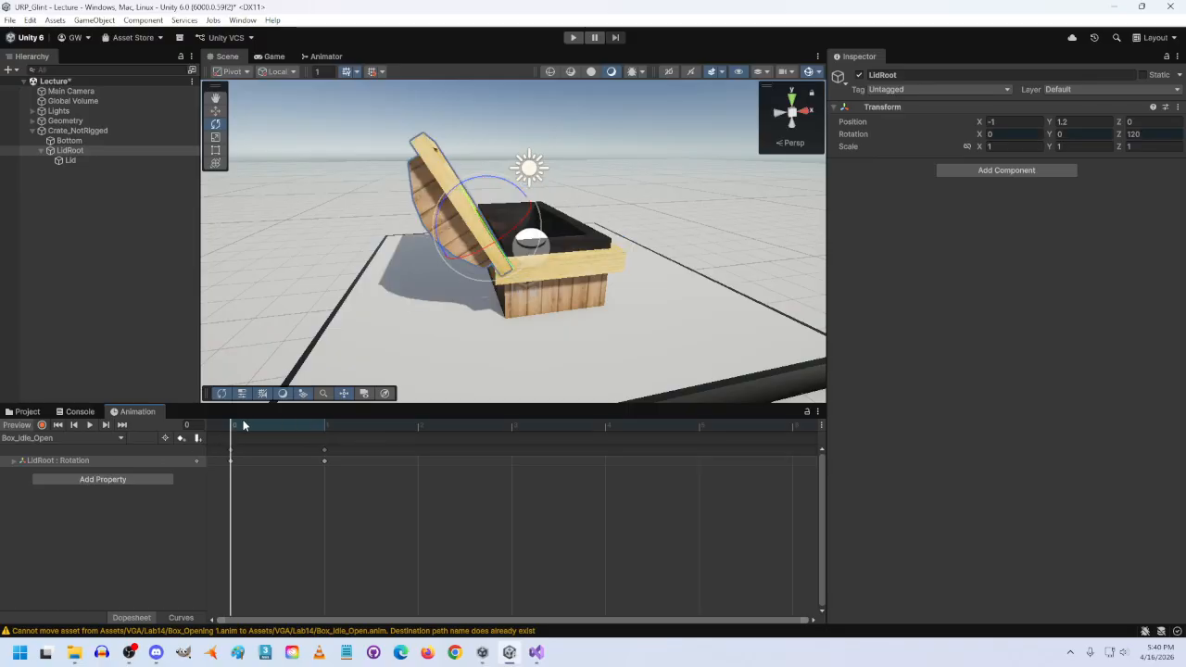
Swap the two Box_Opening keyframes so the closed lid sits at frame 0 and the open lid at frame 19, and scrub to check.
left_click(95, 441)
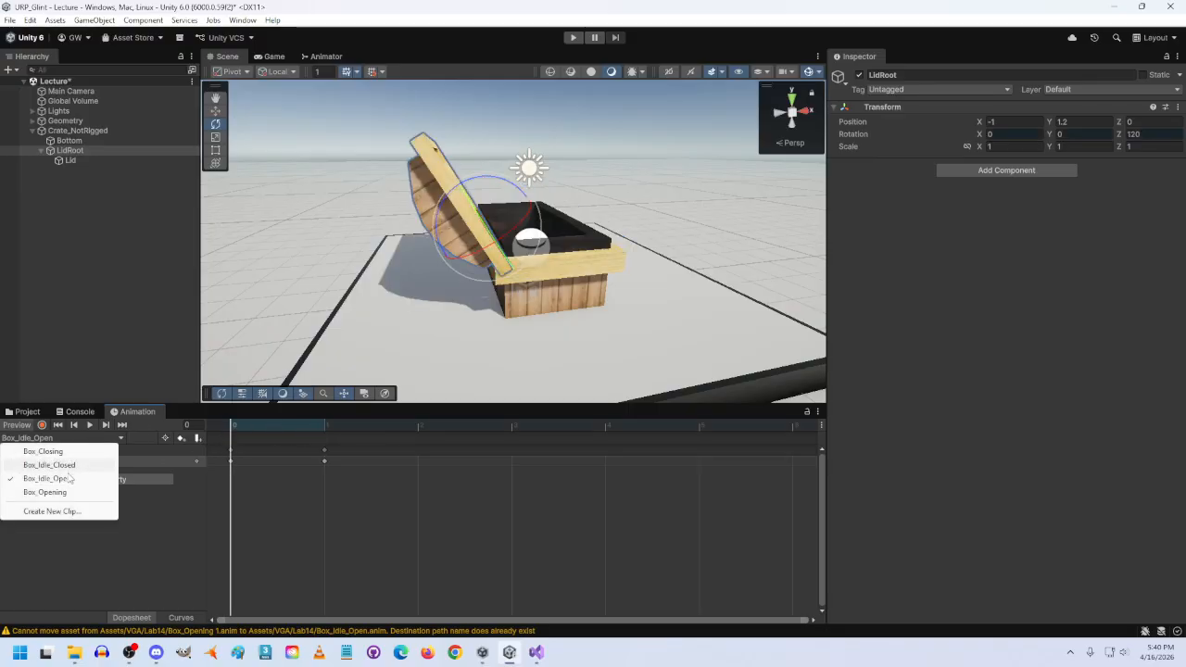
left_click(41, 491)
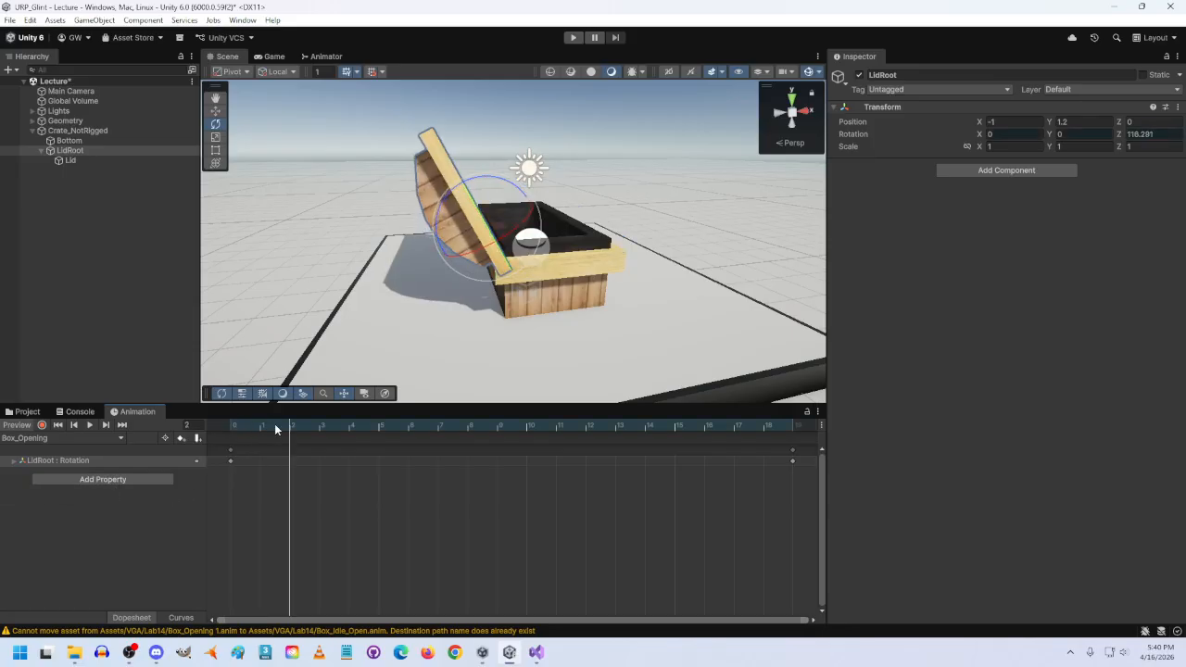
left_click_drag(236, 421, 257, 442)
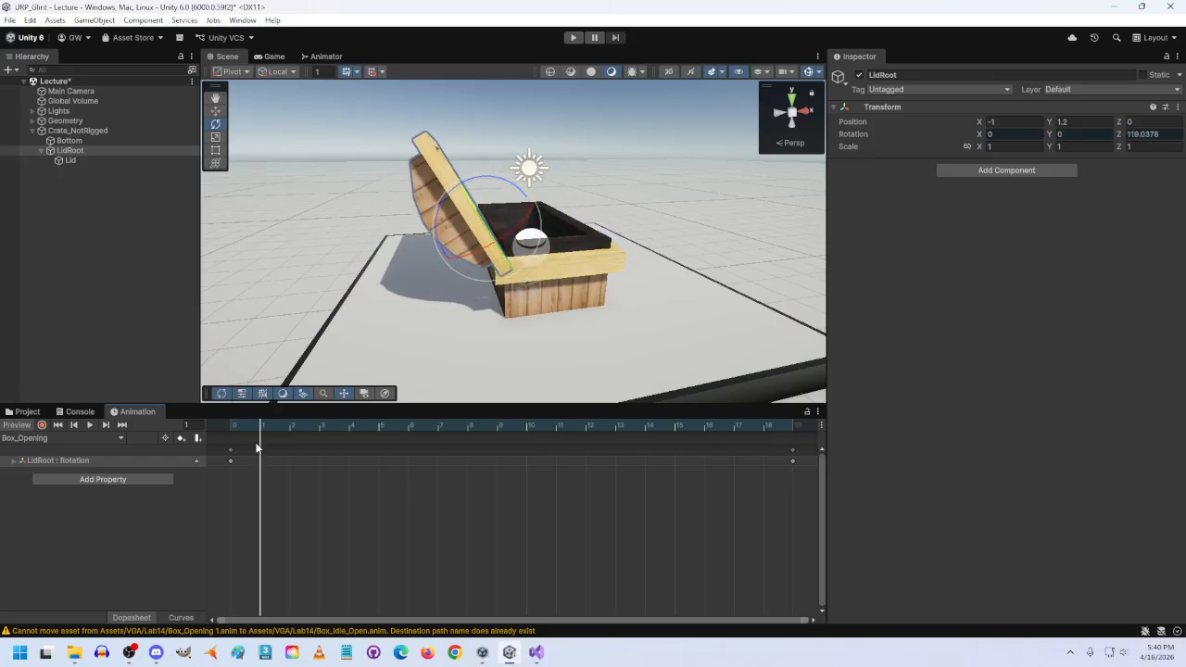
left_click(68, 151)
left_click_drag(258, 428, 216, 433)
left_click(248, 430)
left_click_drag(792, 453, 232, 454)
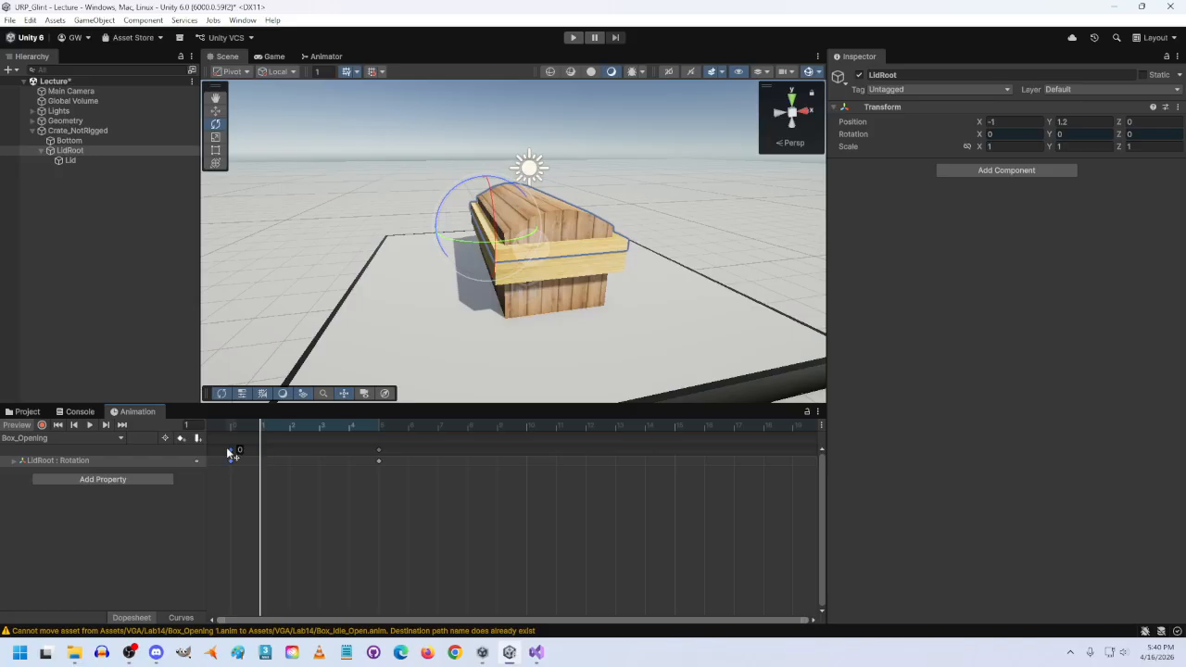
left_click_drag(375, 447, 379, 454)
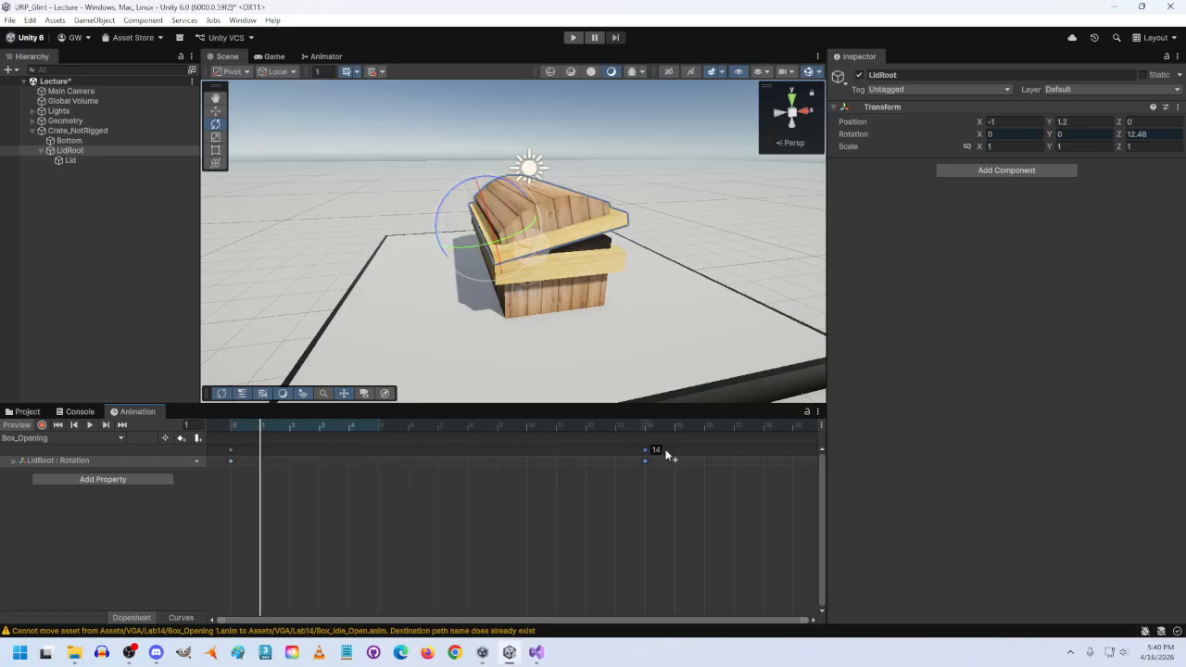
left_click_drag(787, 454, 791, 454)
left_click(237, 427)
left_click_drag(237, 428, 155, 425)
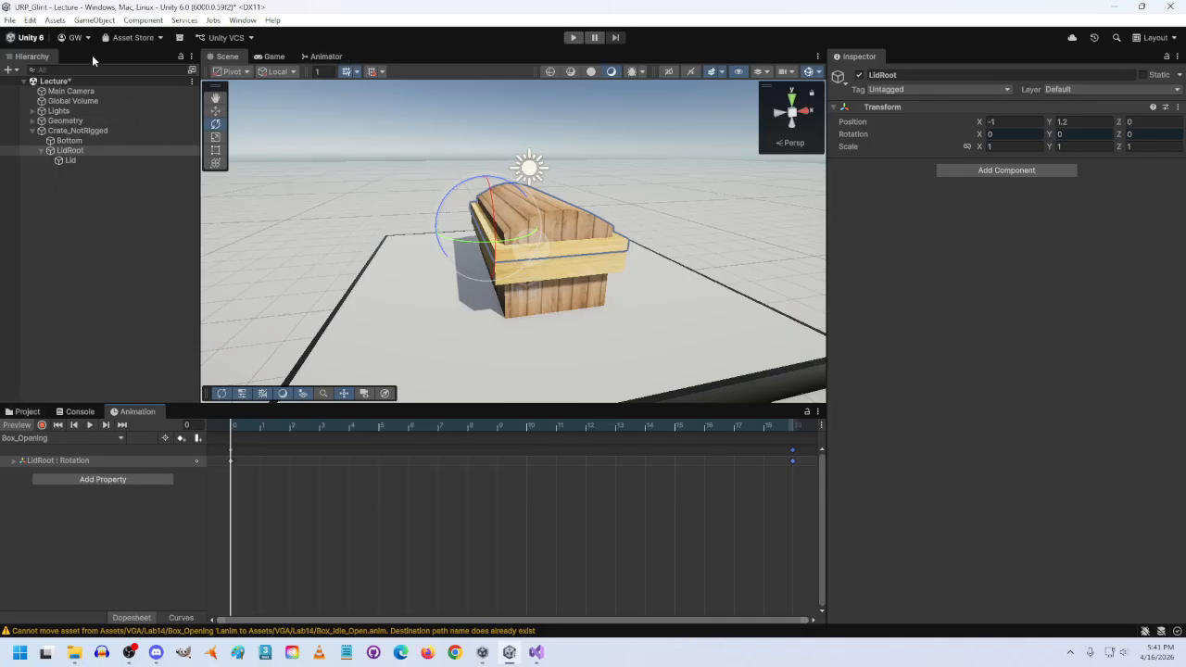
Attach the CrateControl script from the VGA folder to Crate_NotRigged.
left_click(24, 414)
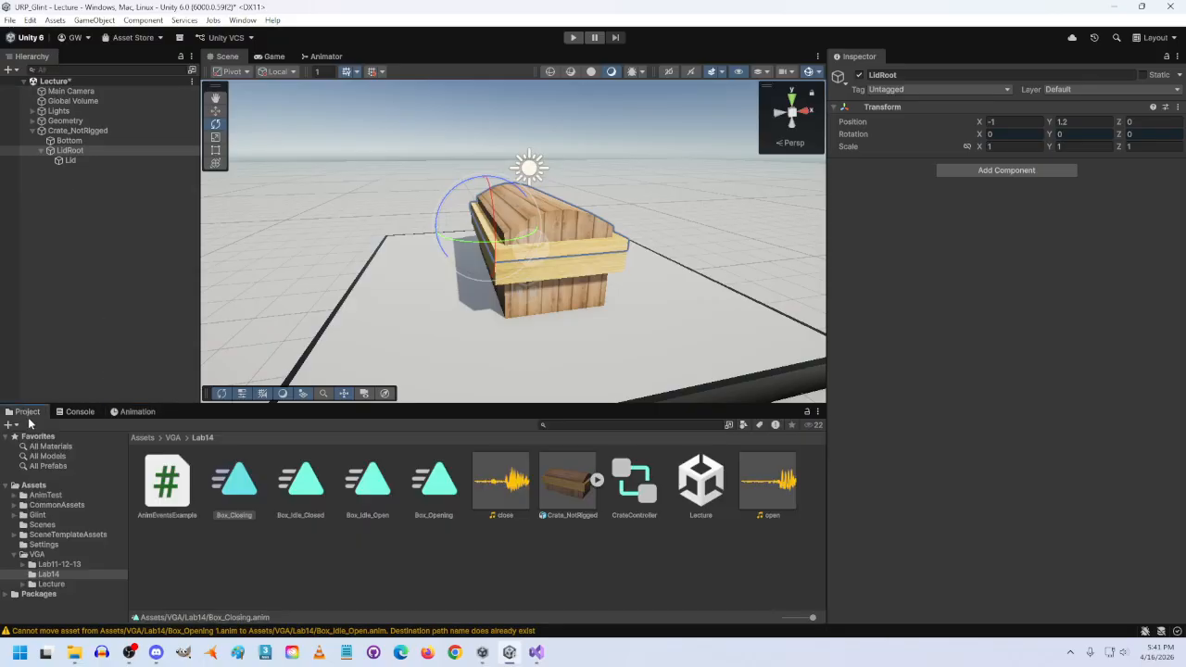
left_click(173, 438)
left_click(115, 131)
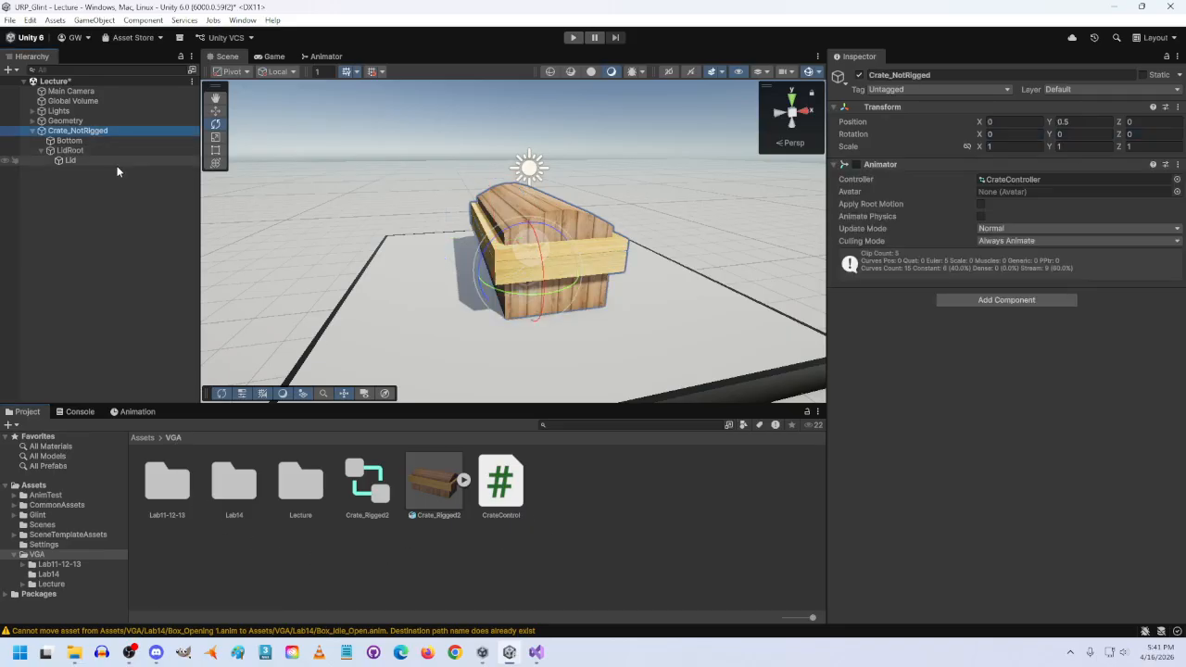
left_click_drag(499, 491, 941, 399)
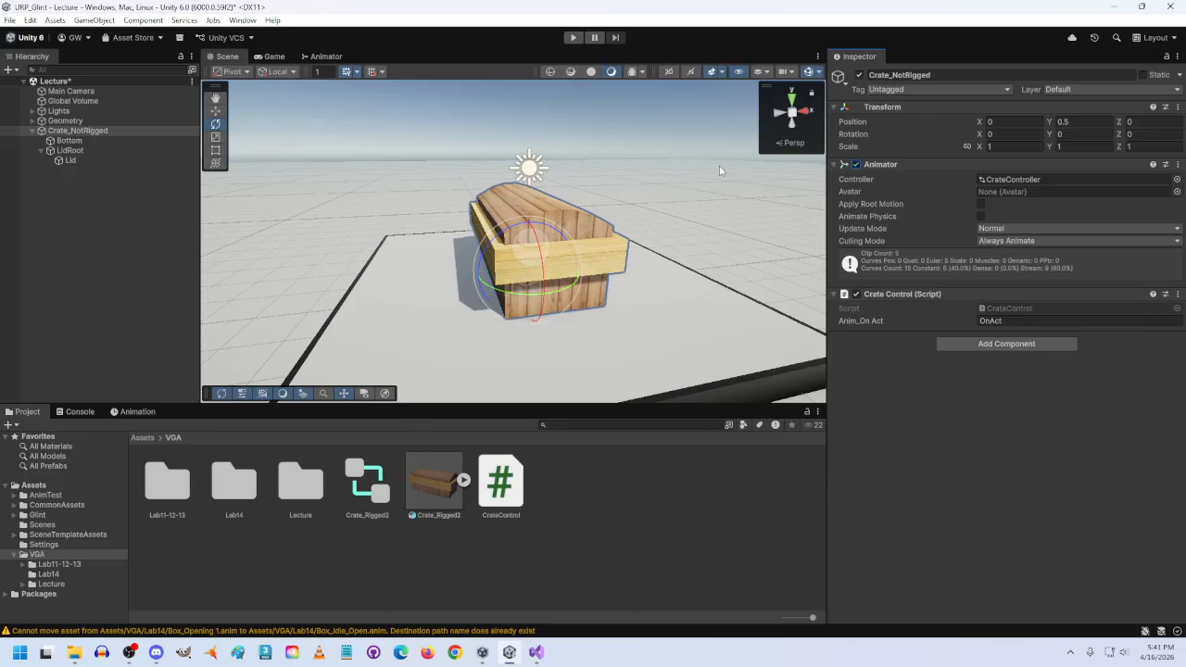
Enter play mode and trigger the crate several times in the game to test the lid's opening and closing.
left_click(573, 38)
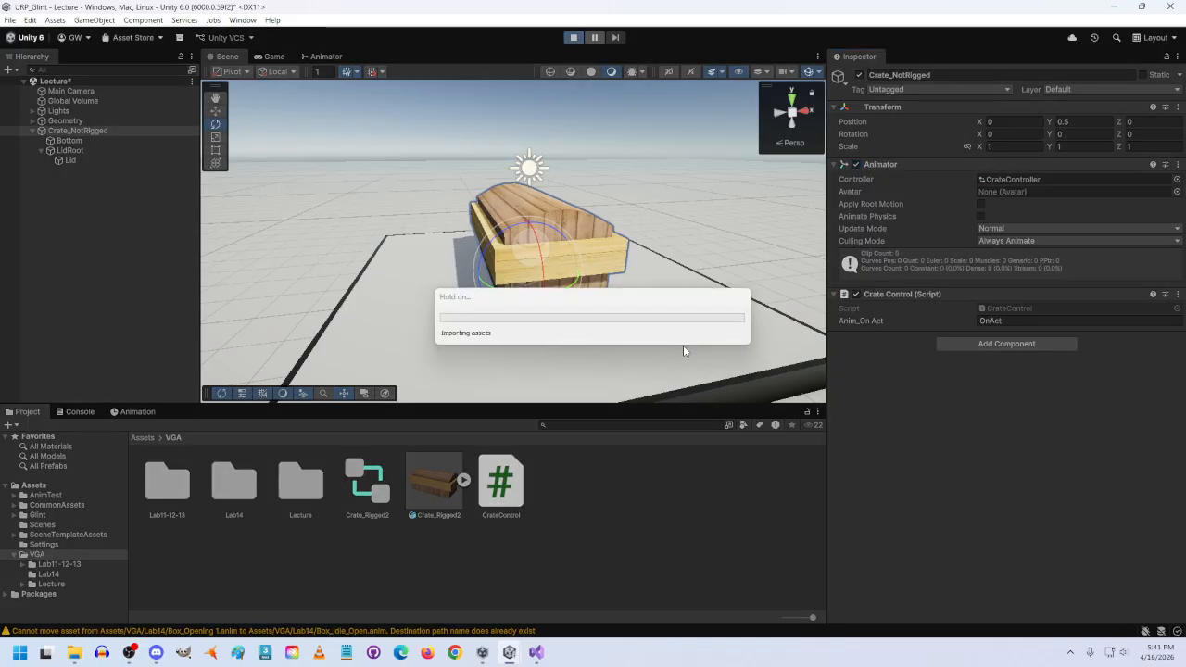
left_click(601, 277)
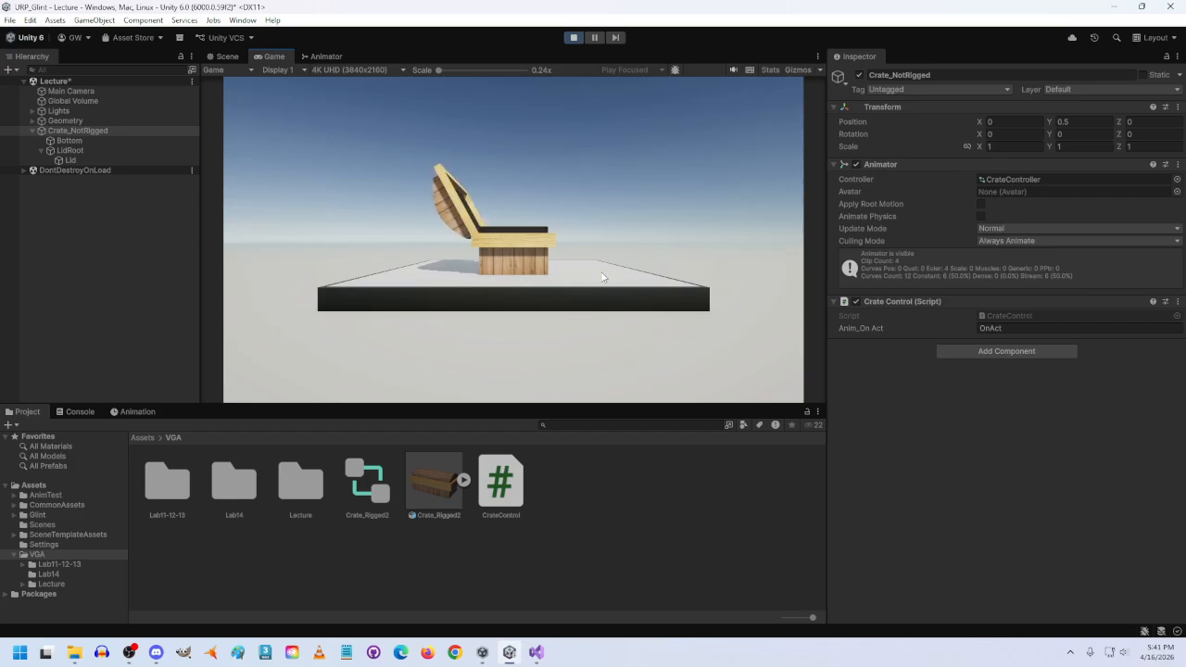
left_click(601, 278)
left_click(601, 278)
left_click(601, 278)
Dock the Animator window beside the Game view and frame the whole Base Layer state graph.
left_click(326, 59)
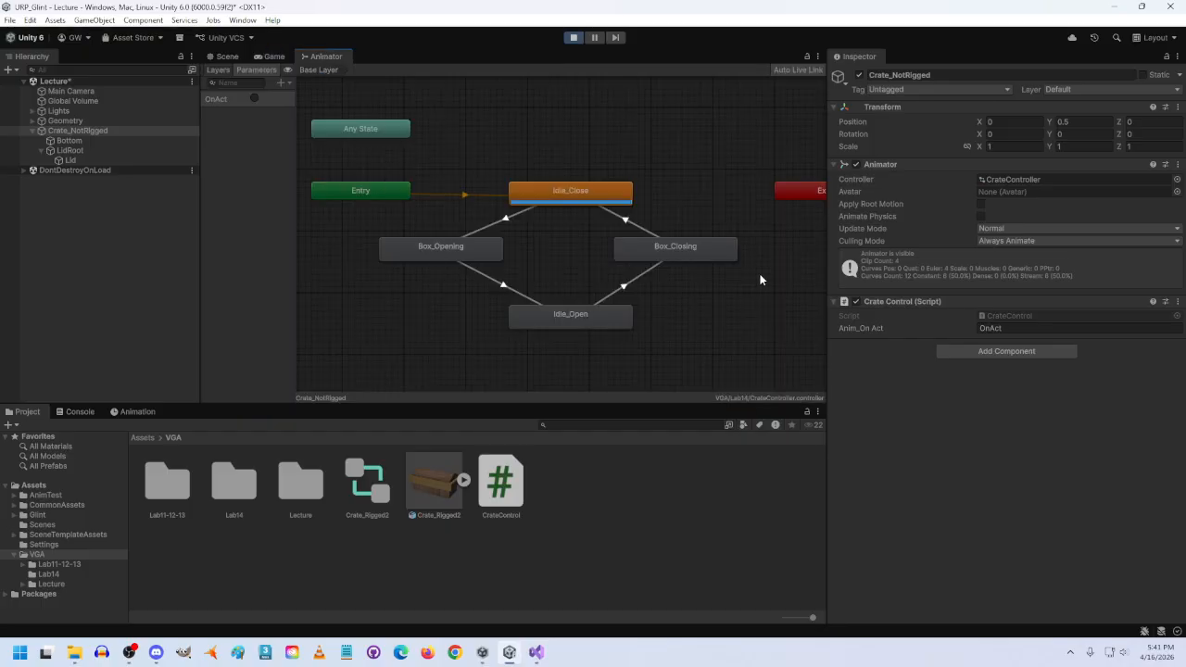
left_click_drag(326, 57, 474, 257)
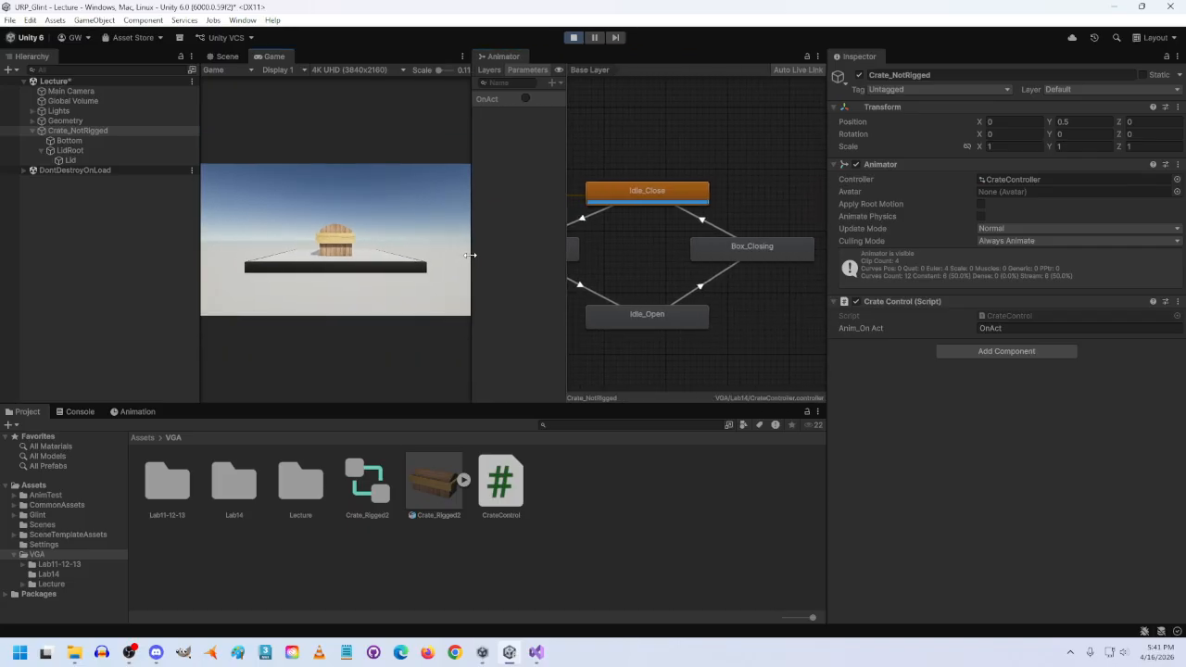
scroll(621, 257, "down", 5)
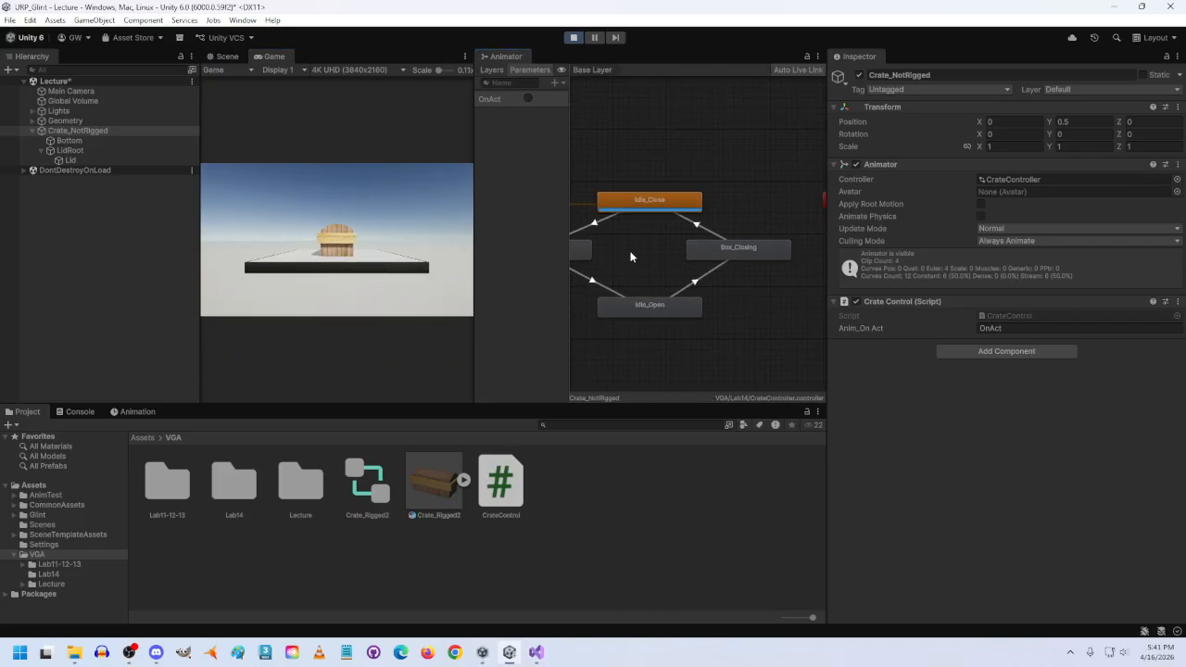
middle_click_drag(703, 261, 700, 256)
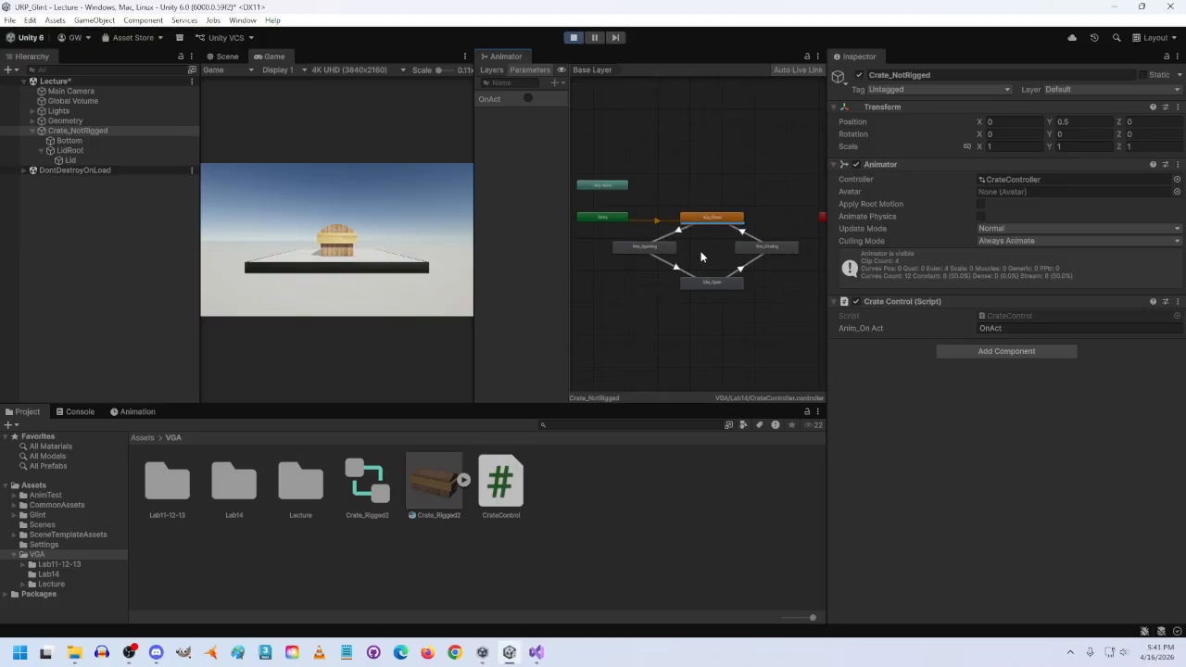
Trigger the crate repeatedly in the game while watching the active Animator states, and leave play mode.
left_click(378, 315)
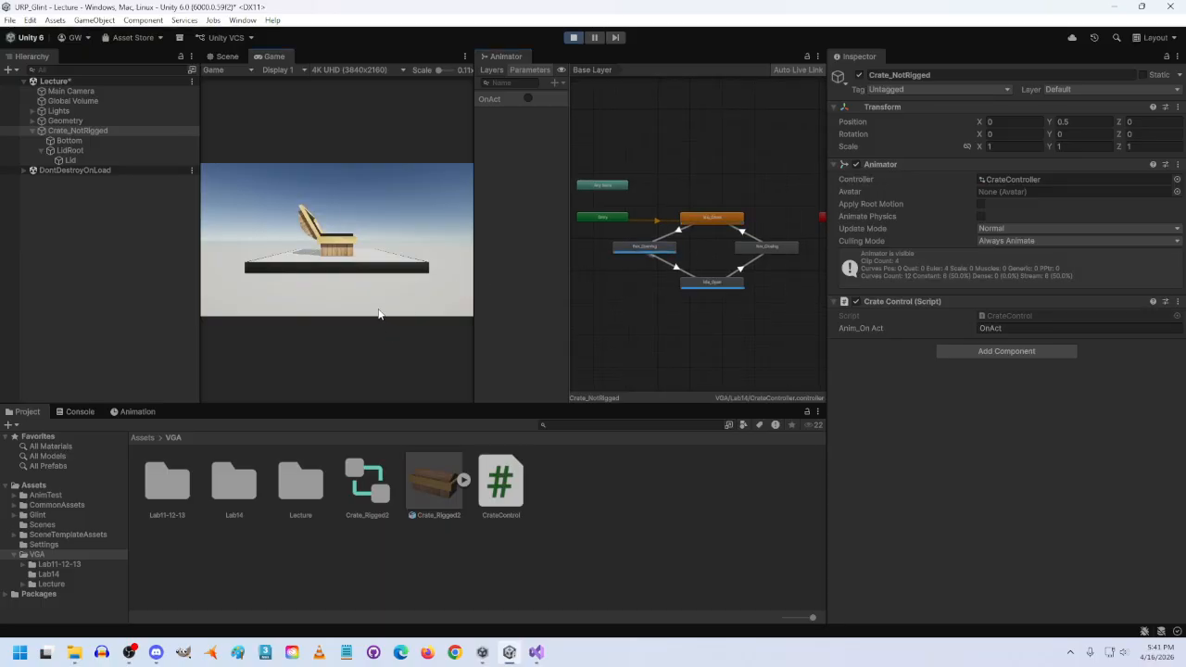
left_click(378, 315)
left_click(378, 316)
left_click(378, 315)
left_click(377, 313)
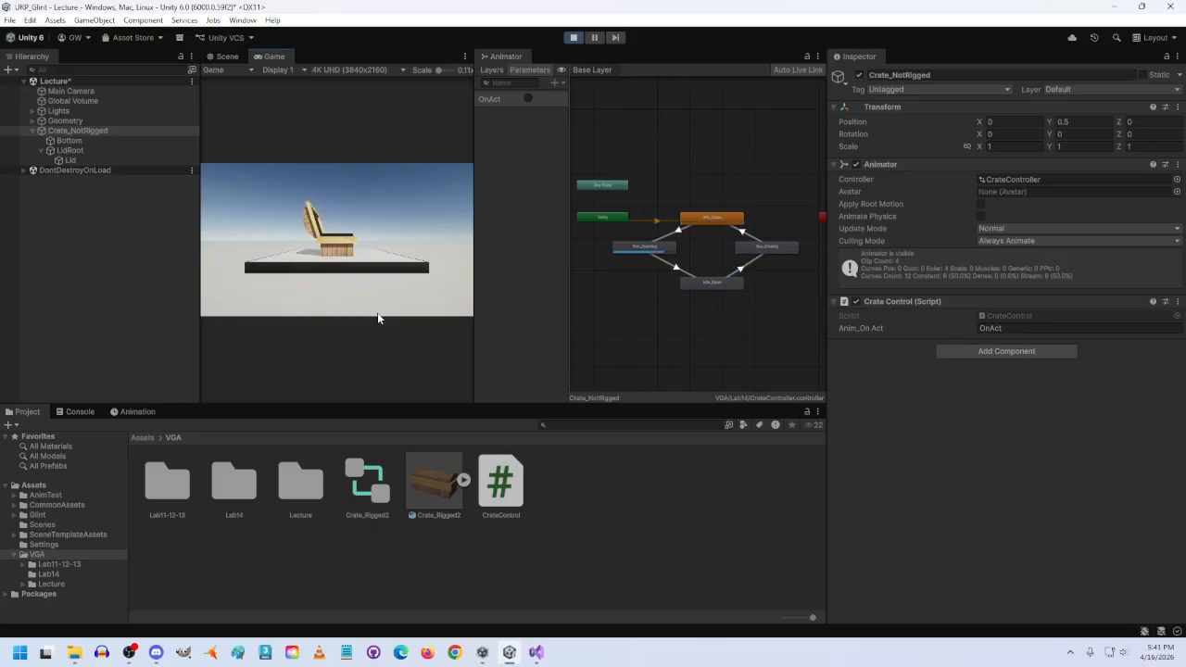
left_click(377, 313)
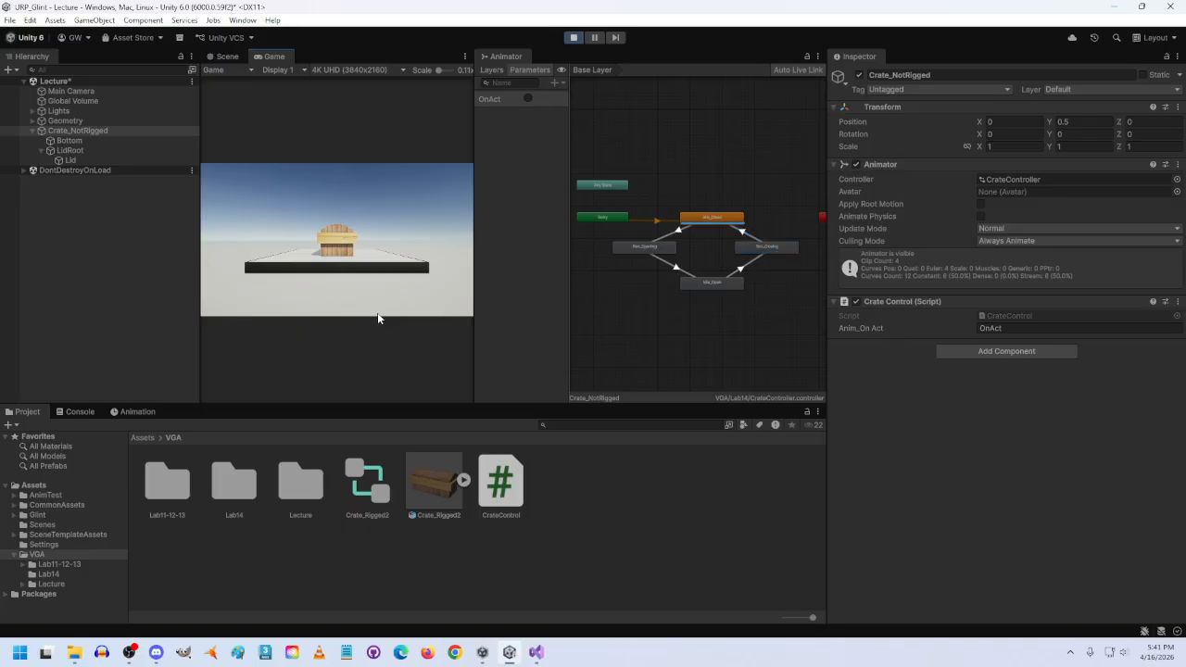
left_click(574, 38)
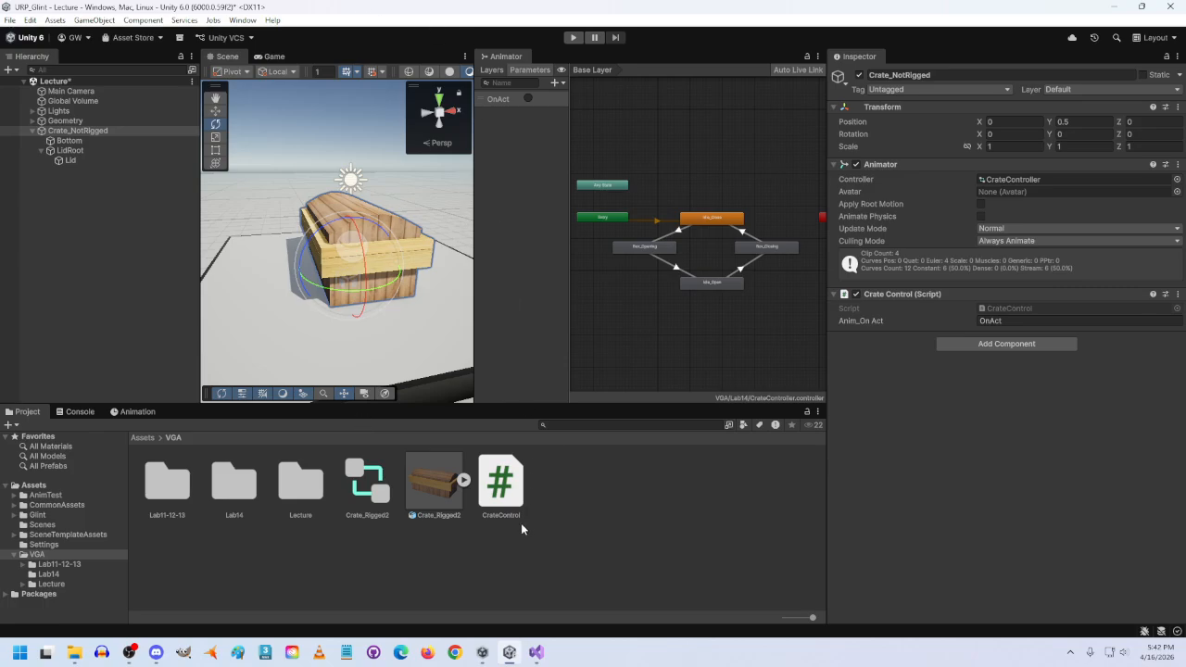
View the Lab14 clip assets and the list of animation clips available on Crate_NotRigged.
double_click(232, 491)
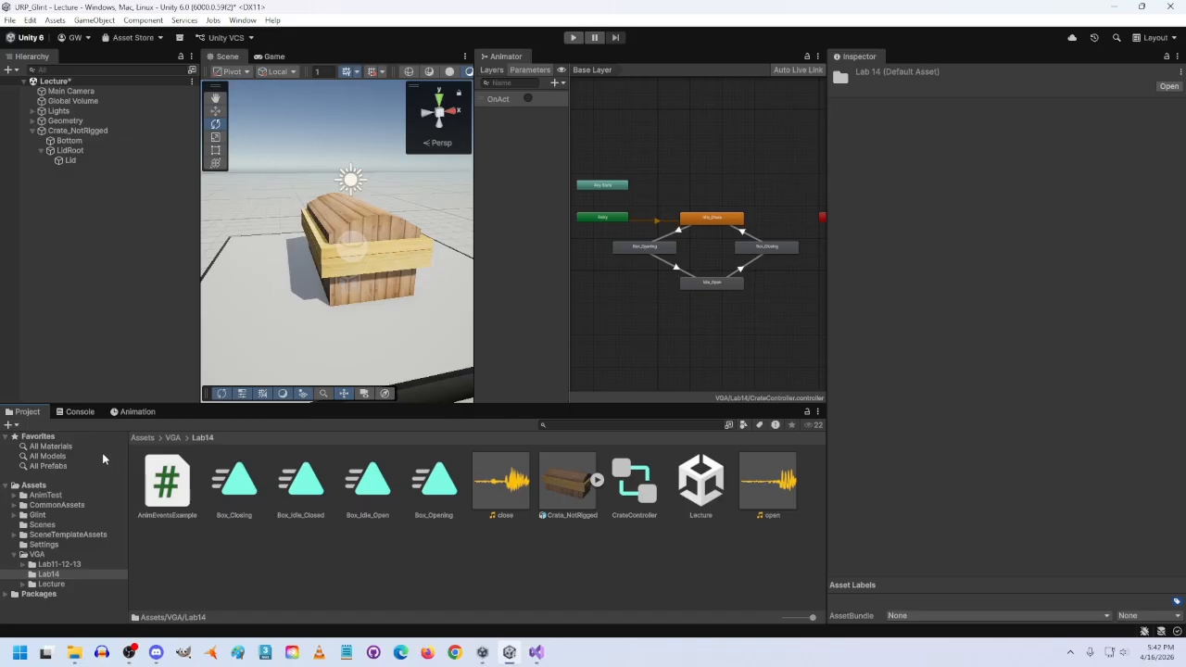
left_click(138, 411)
left_click(78, 130)
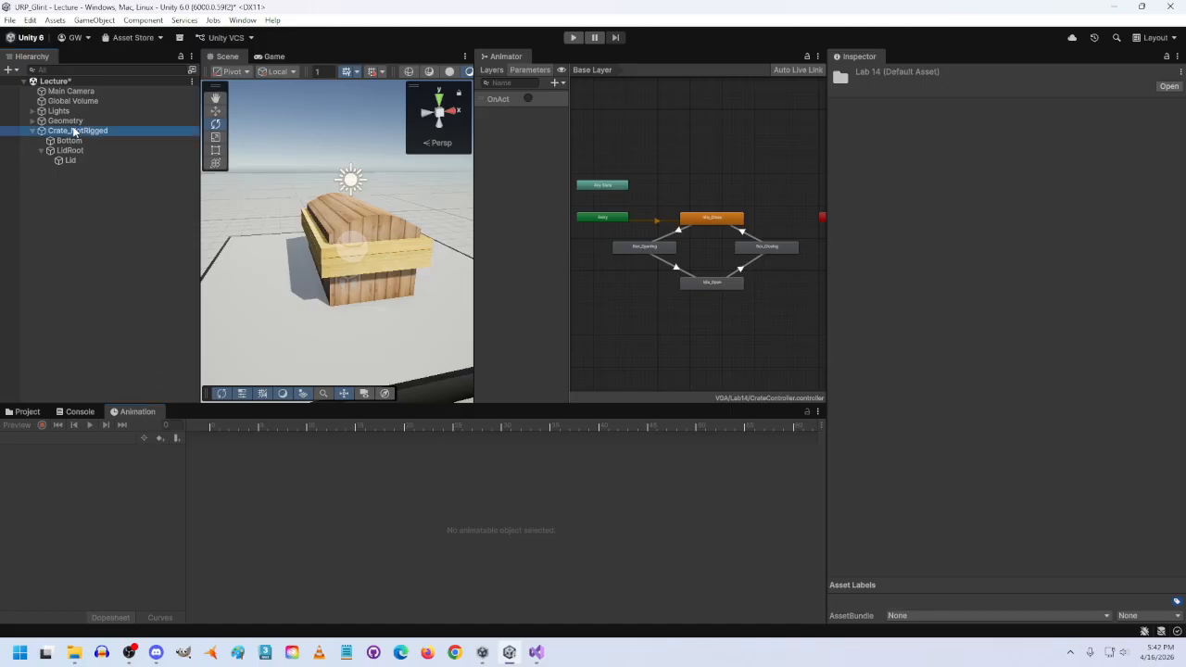
left_click(61, 437)
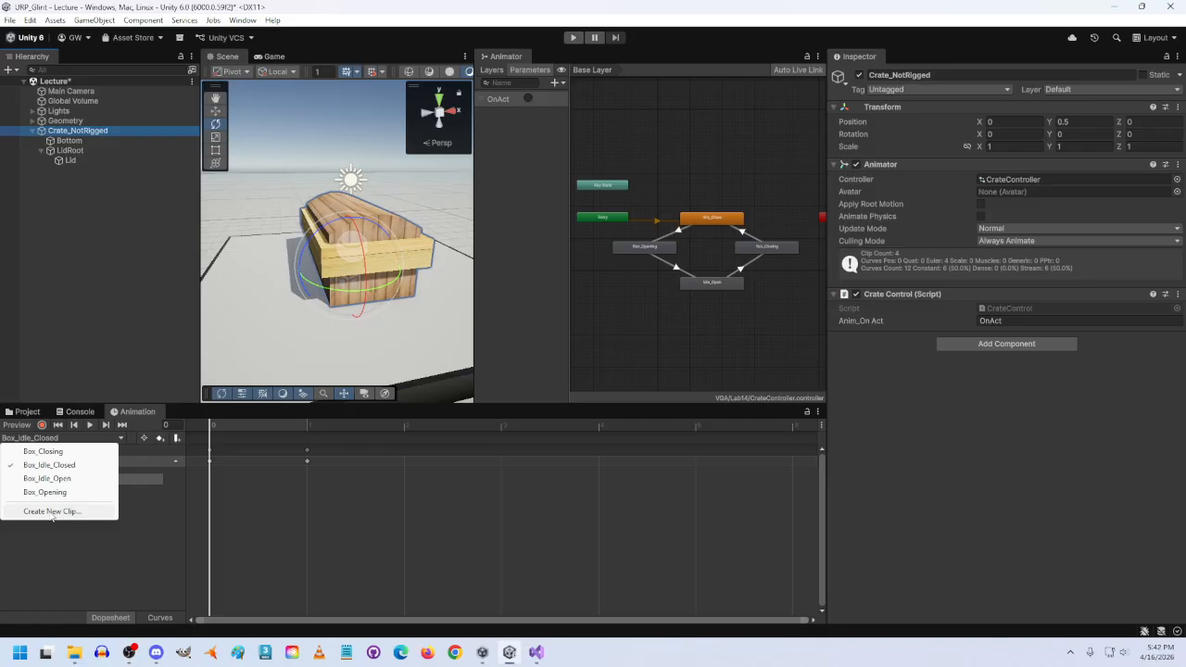
left_click(146, 345)
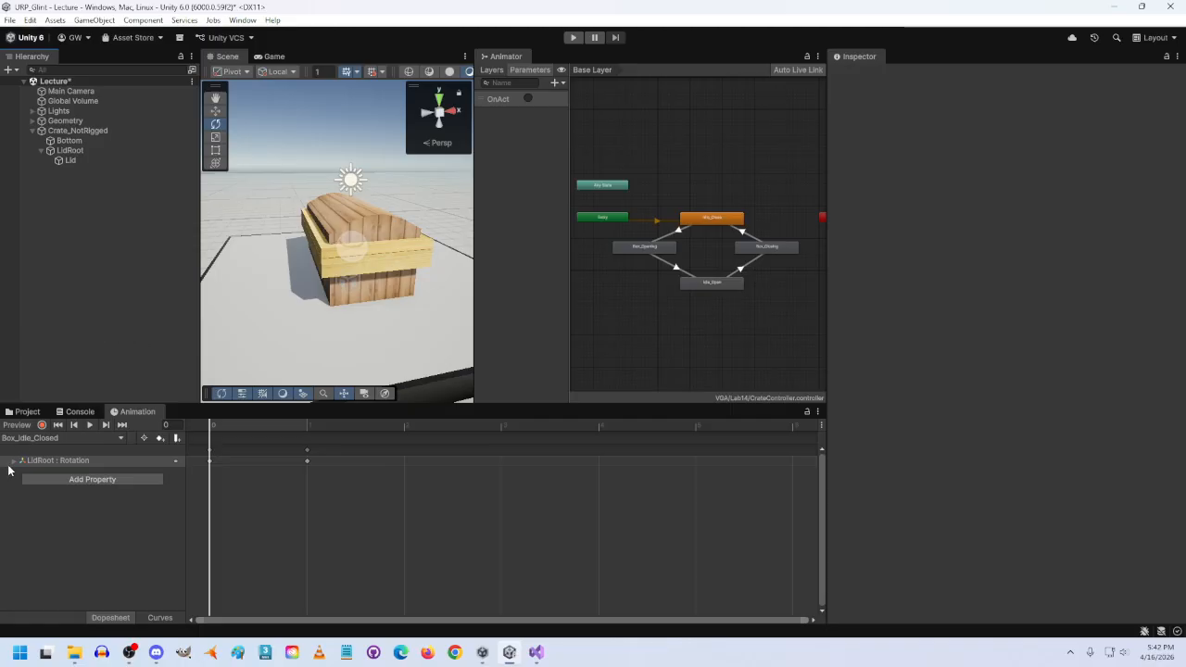
View the animatable Transform properties that could be added to the Box_Idle_Closed clip, without adding any.
left_click(80, 482)
left_click(174, 480)
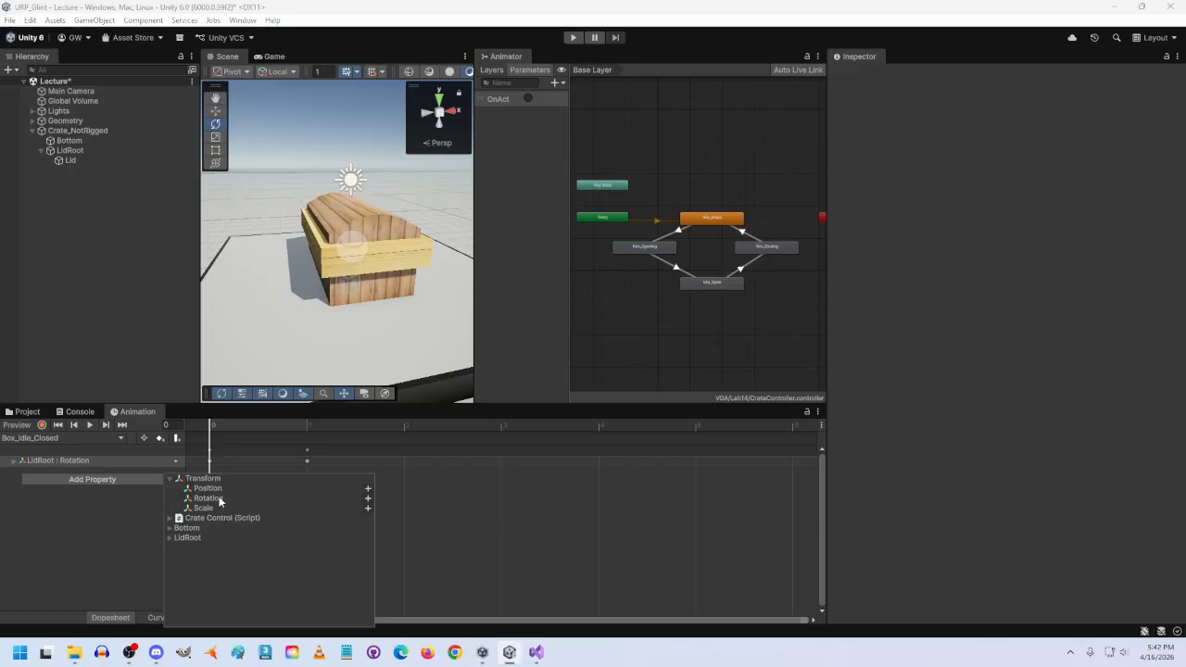
left_click(102, 523)
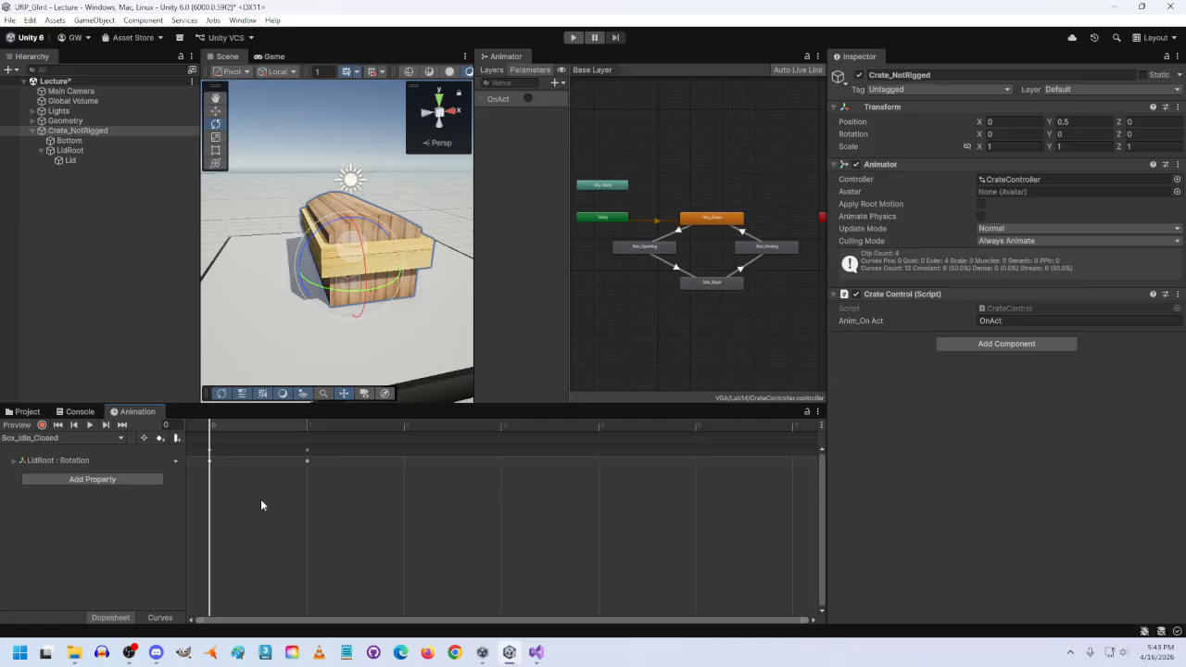
Examine LidRoot's rotation curves in Box_Idle_Closed and Box_Closing, return to the dopesheet and select LidRoot.
left_click(160, 618)
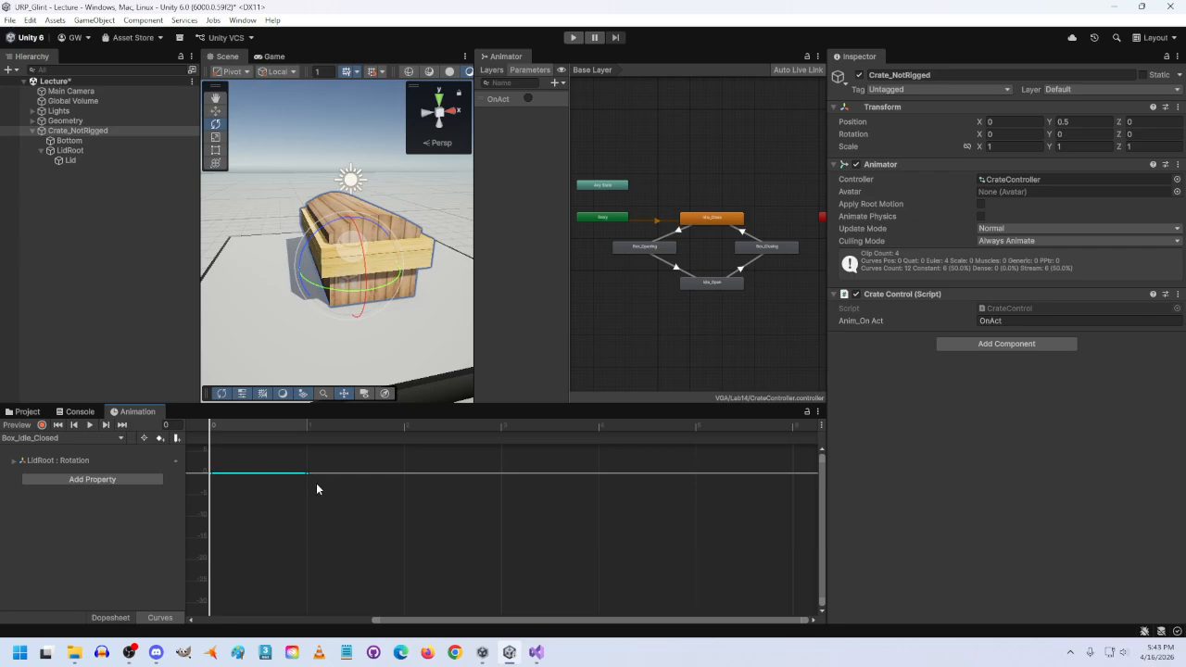
left_click(119, 439)
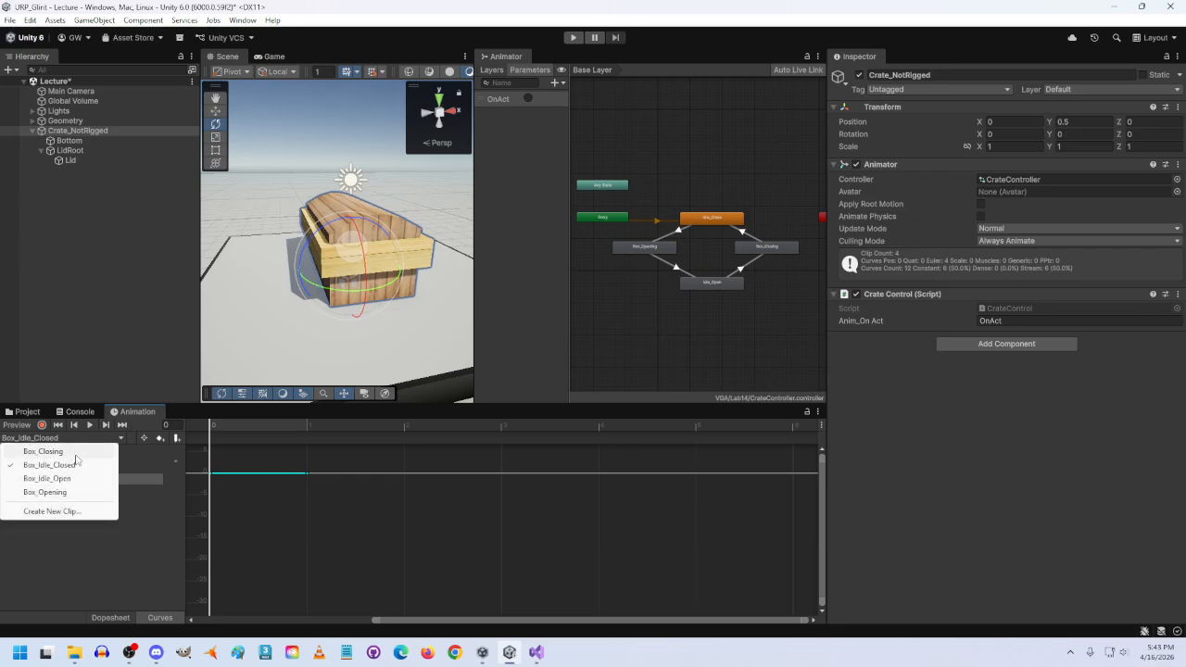
left_click(43, 452)
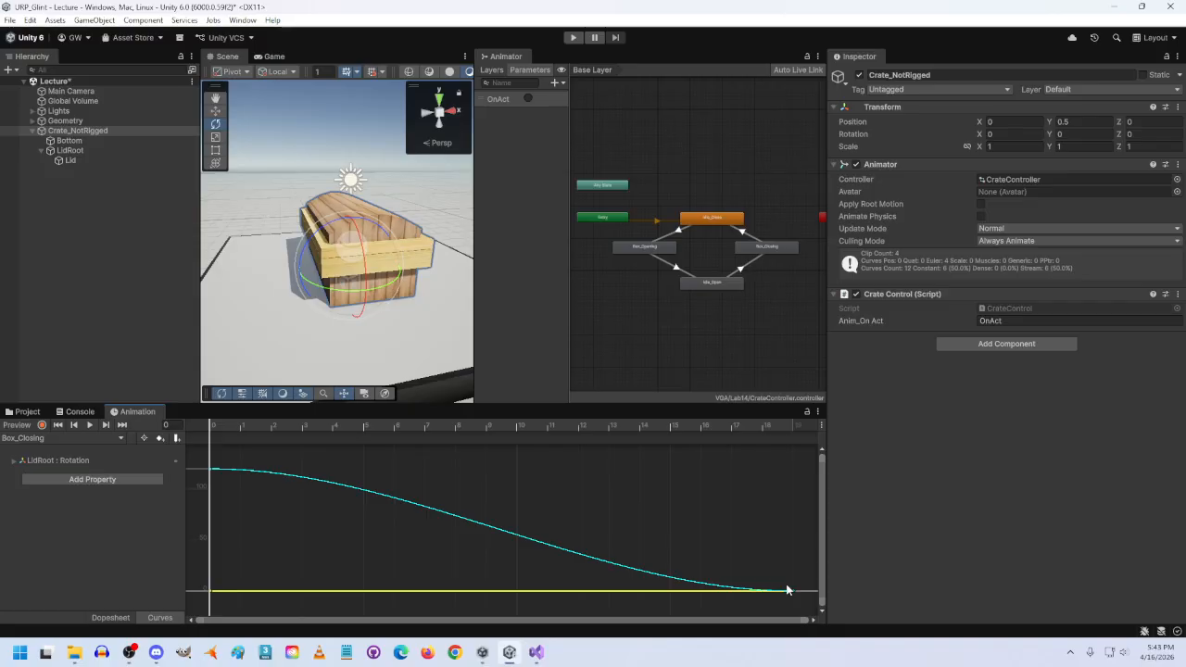
left_click(95, 617)
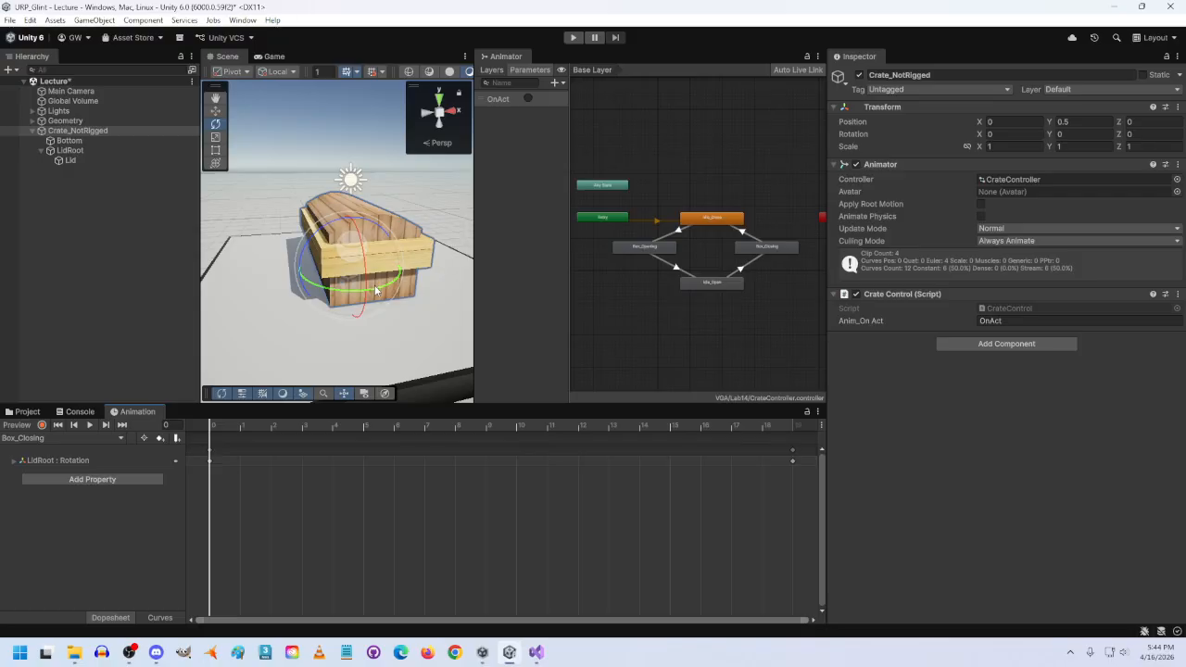
left_click(70, 152)
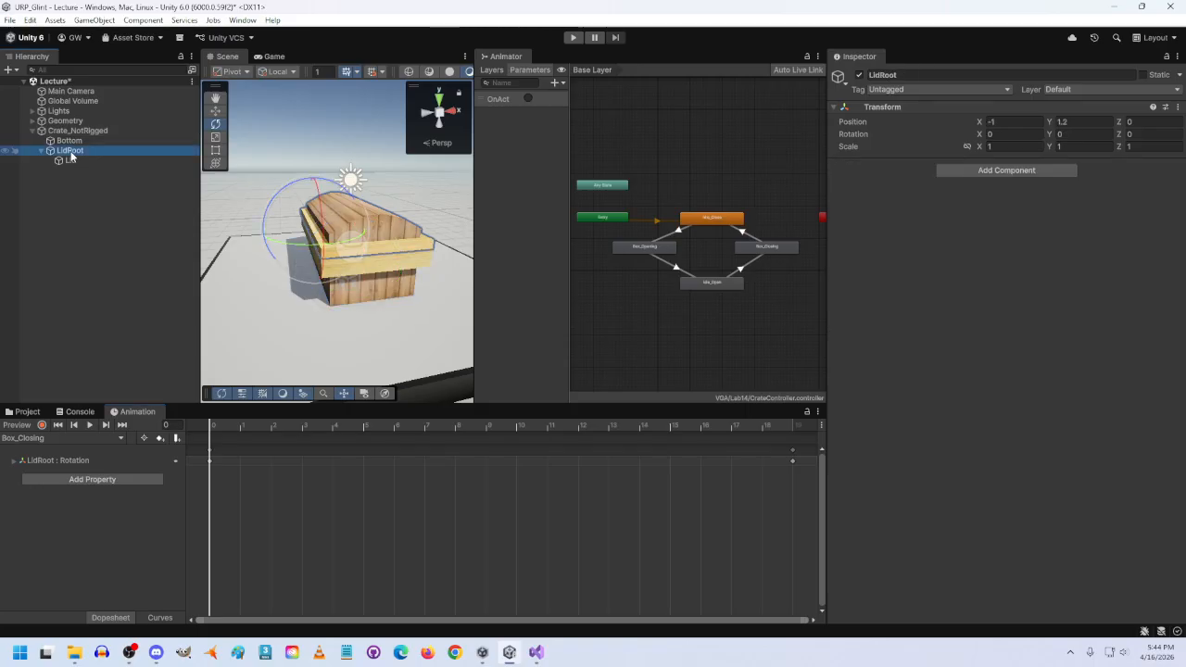